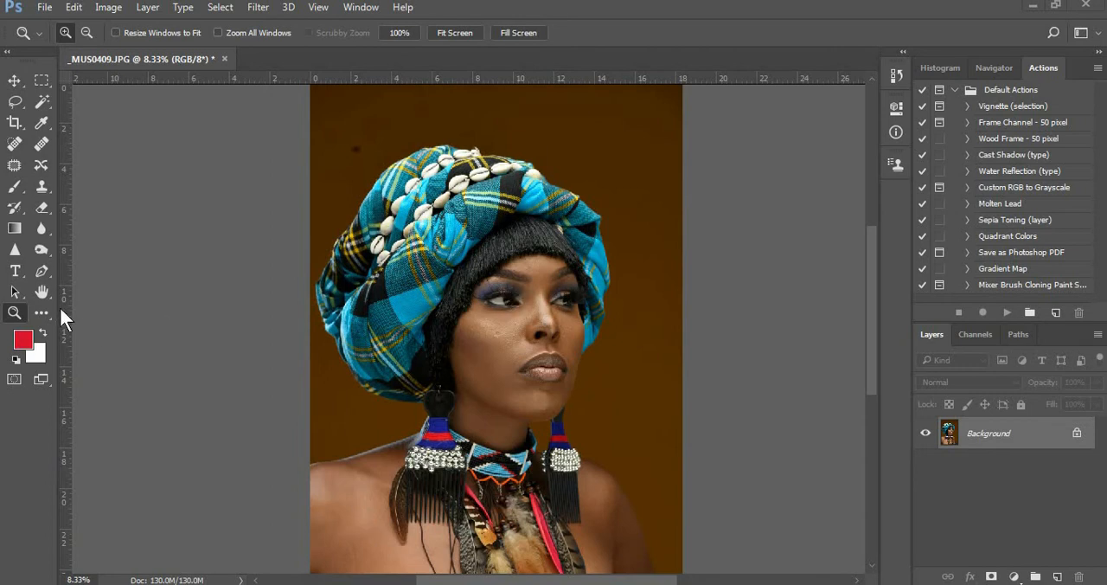
Examine the model's facial skin and headwrap in the portrait at several magnifications
{"action": "left_click", "coordinate": [560, 321]}
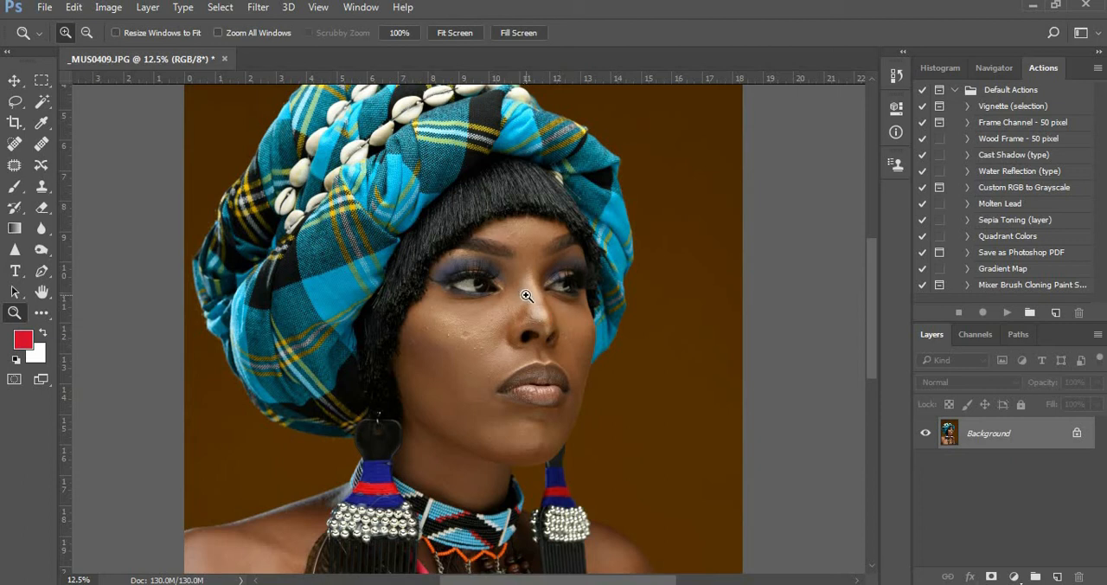
{"action": "left_click", "coordinate": [538, 314]}
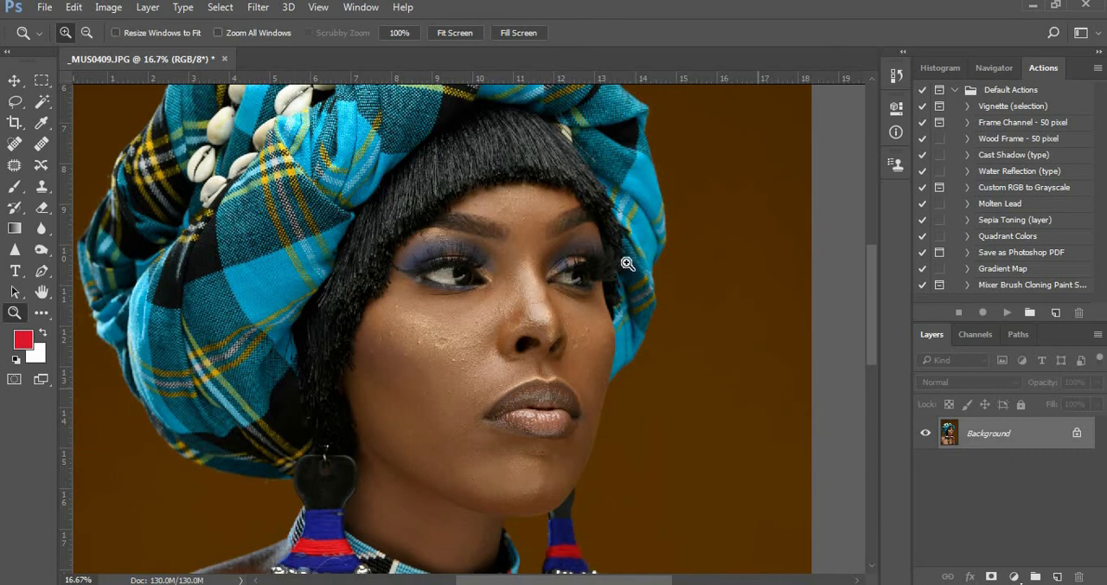
{"action": "left_click_drag", "start_coordinate": [474, 199], "coordinate": [563, 296]}
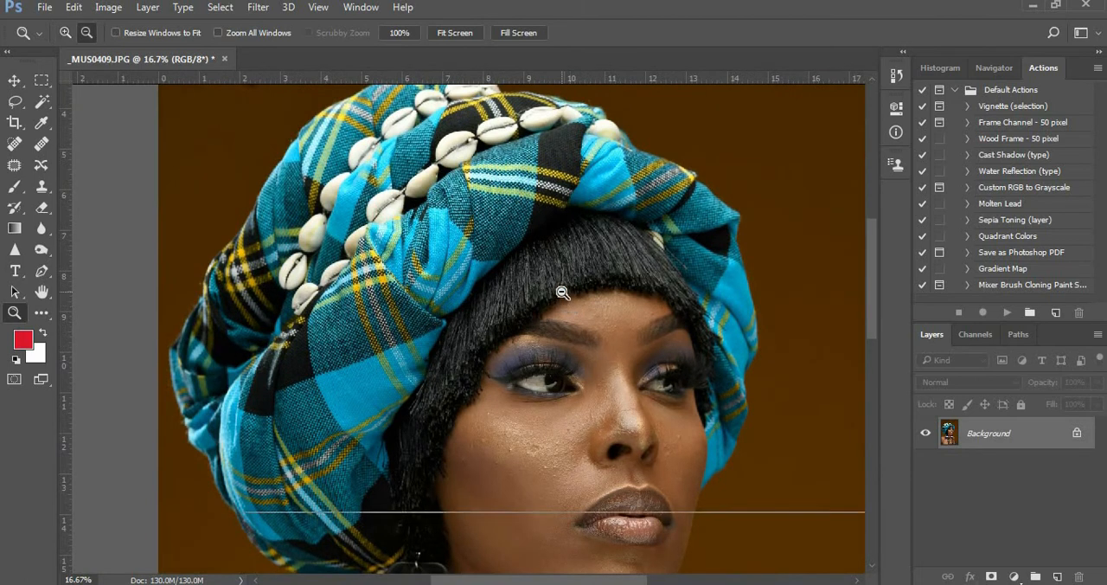
{"action": "left_click", "coordinate": [563, 296], "text": "alt"}
{"action": "left_click_drag", "start_coordinate": [554, 342], "coordinate": [527, 334]}
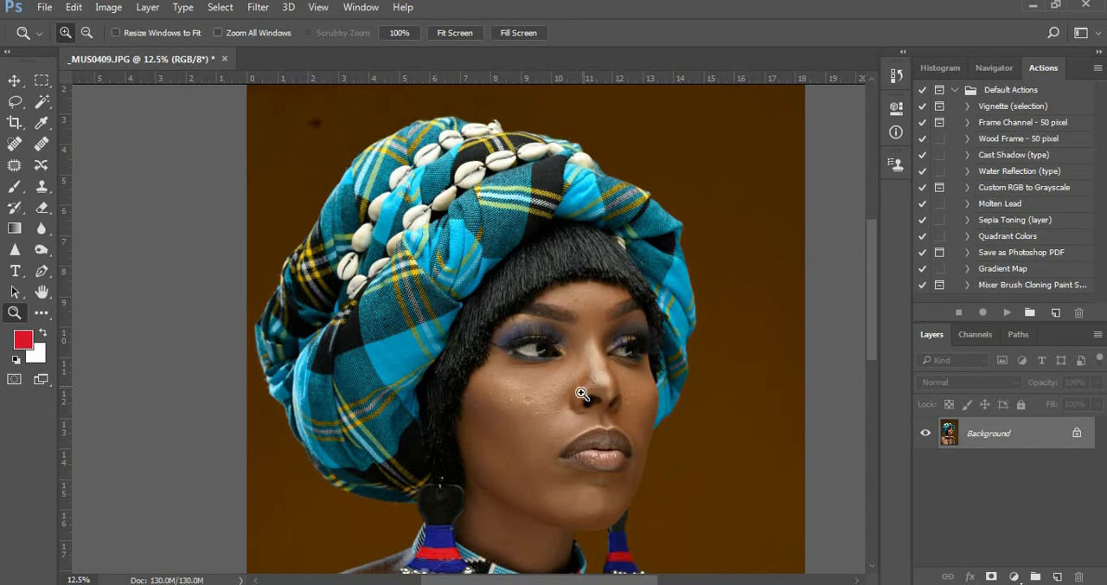
{"action": "scroll", "coordinate": [582, 393], "scroll_direction": "down", "scroll_amount": 2}
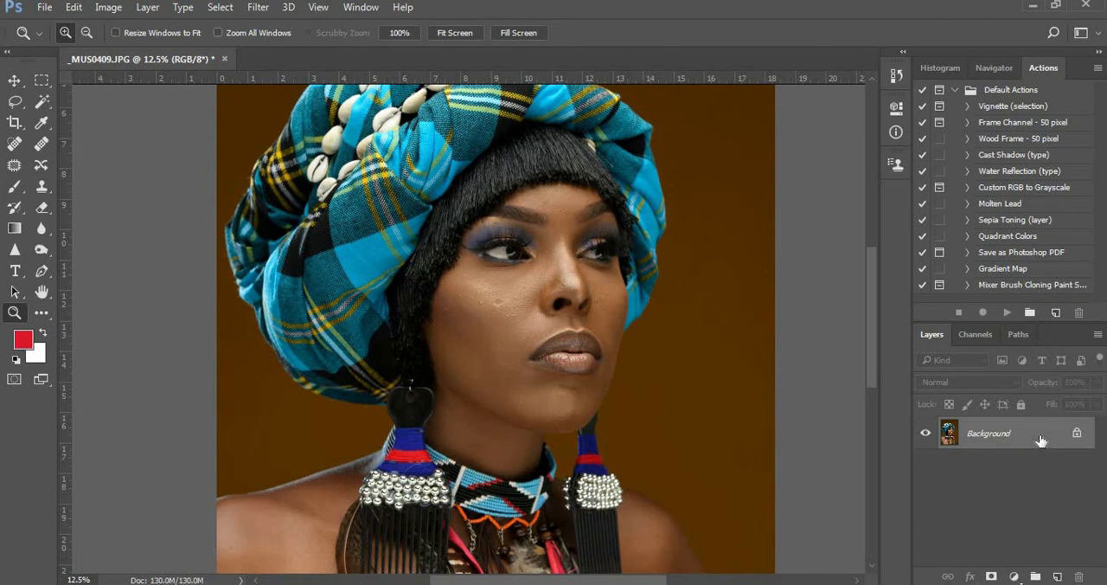
Duplicate the Background layer twice, naming the lower copy "tones" and the upper copy "textures"
{"action": "left_click_drag", "start_coordinate": [1041, 441], "coordinate": [1057, 576]}
{"action": "left_click_drag", "start_coordinate": [1038, 433], "coordinate": [1057, 576]}
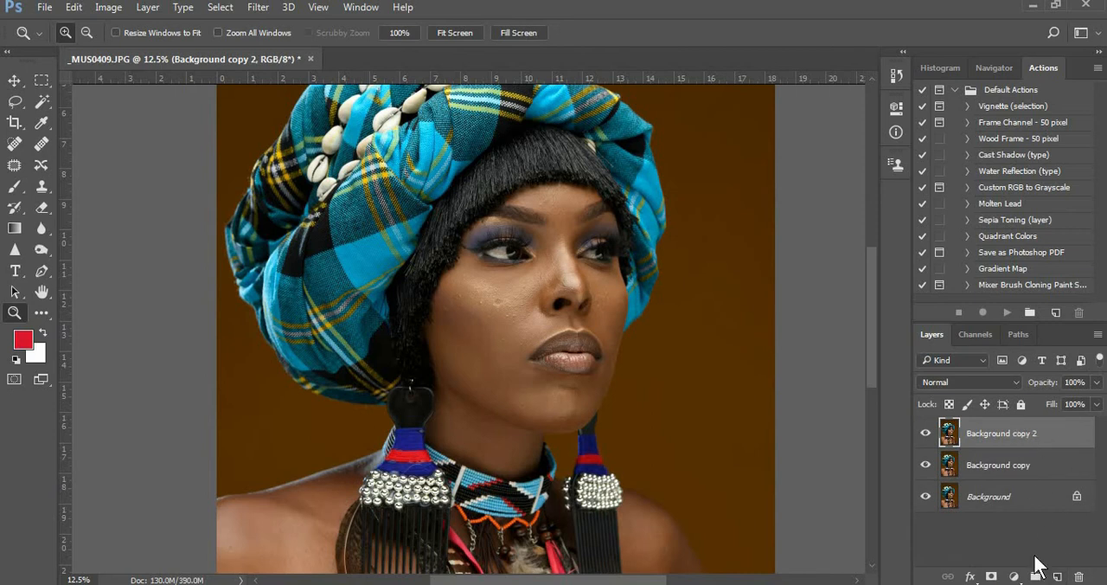
{"action": "double_click", "coordinate": [995, 466]}
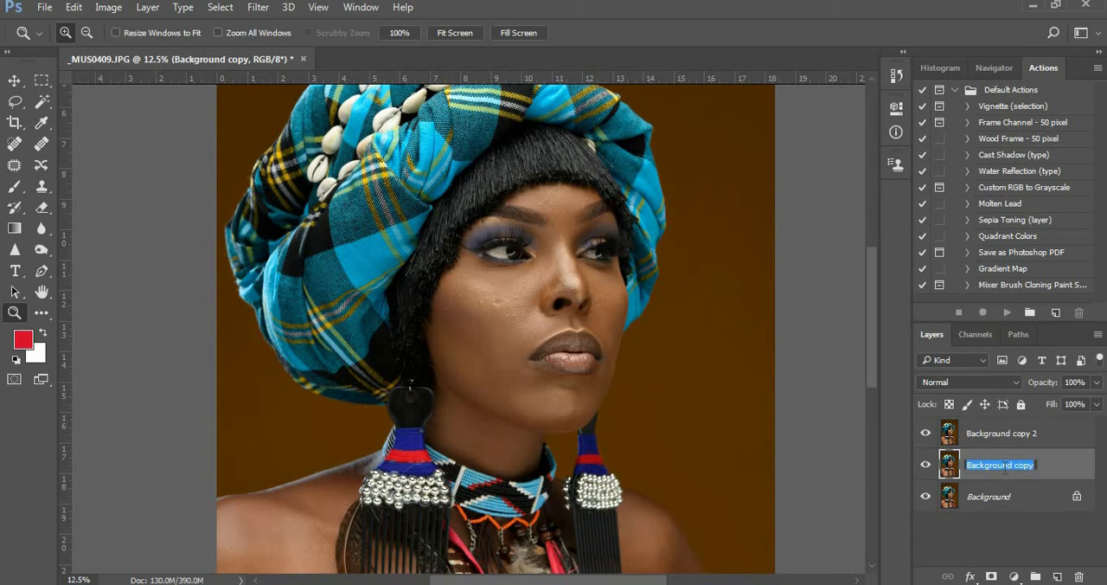
{"action": "type", "text": "l"}
{"action": "type", "text": "ones"}
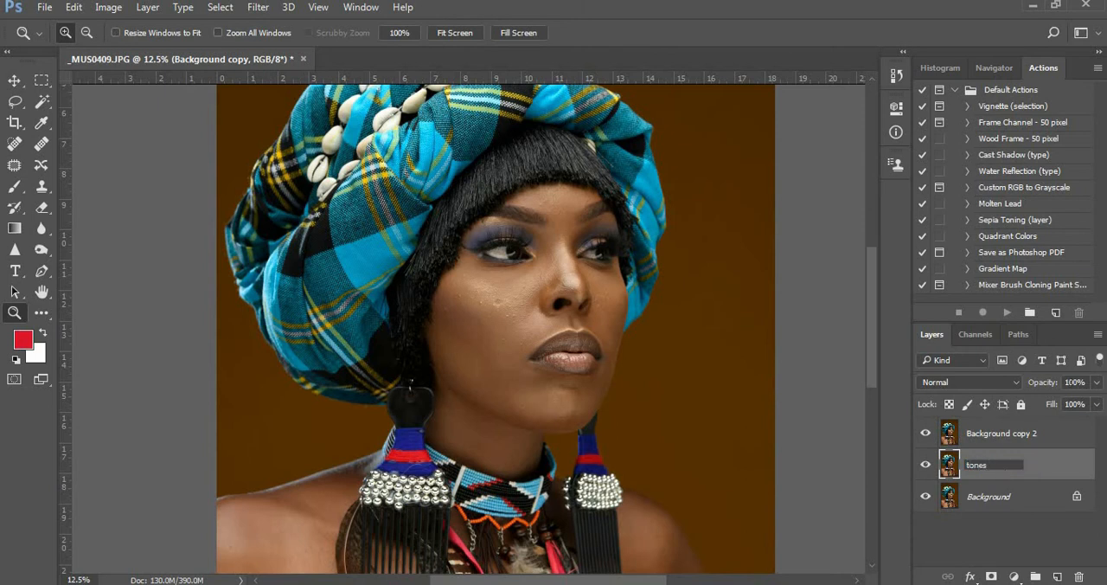
{"action": "key", "text": "Return"}
{"action": "double_click", "coordinate": [1001, 434]}
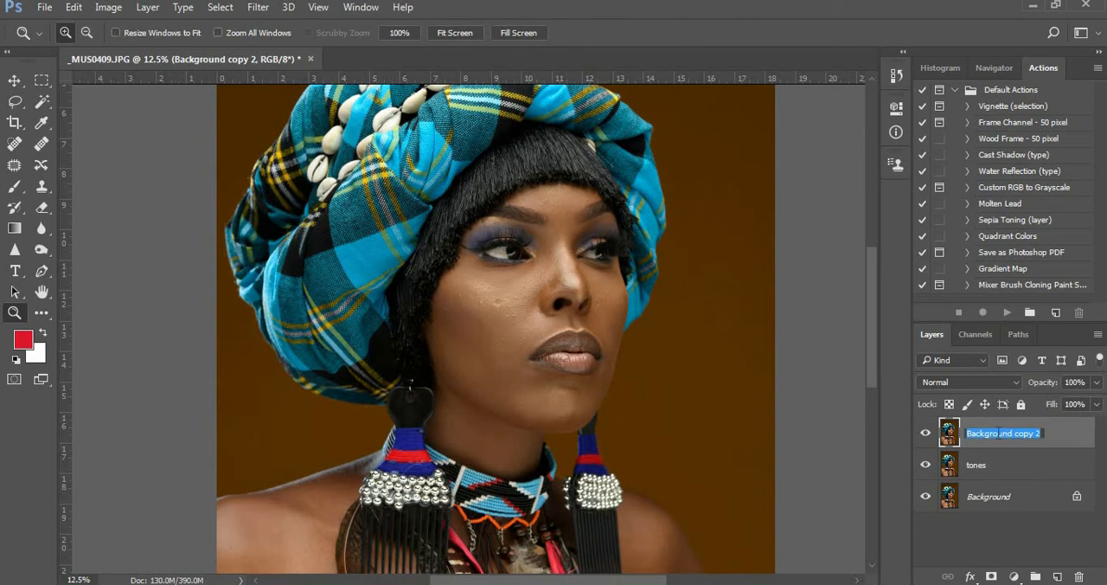
{"action": "type", "text": "te"}
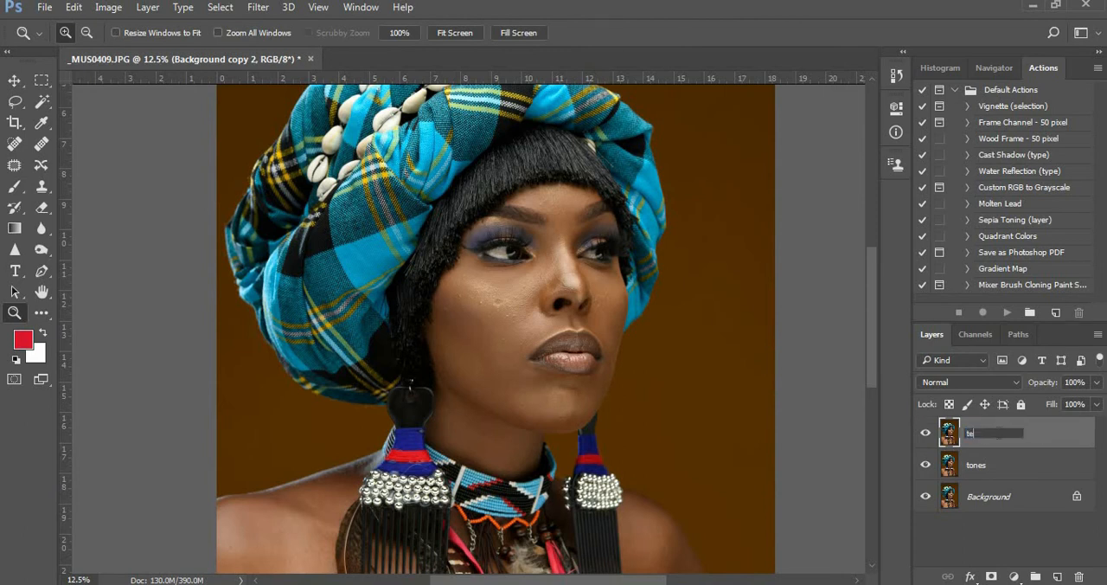
{"action": "type", "text": "xtures"}
Select the tones layer and hide the textures layer above it, with the face enlarged to 33.3%
{"action": "left_click", "coordinate": [1042, 478]}
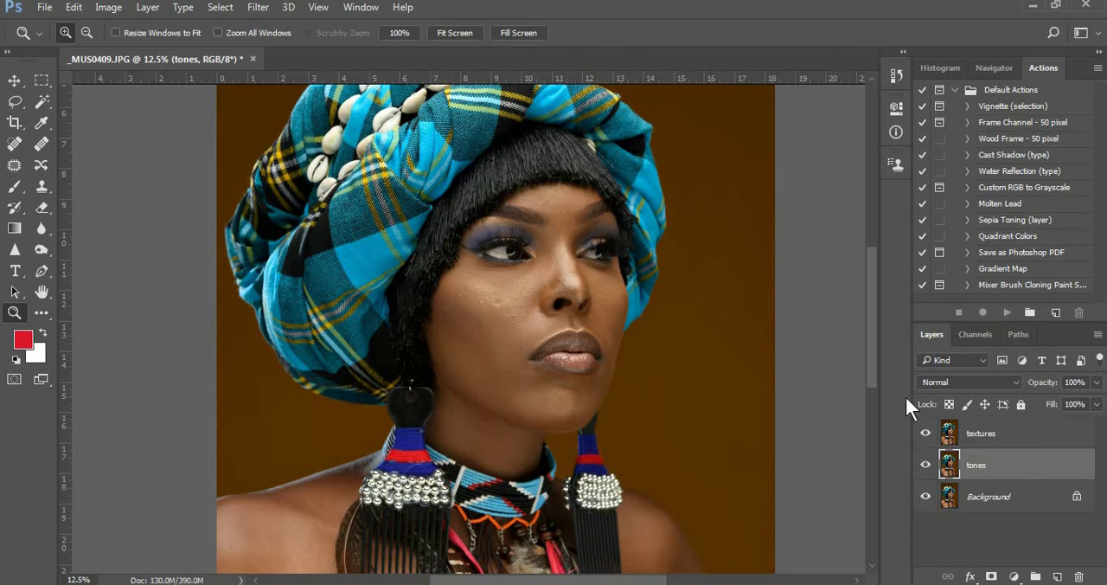
{"action": "left_click", "coordinate": [504, 296]}
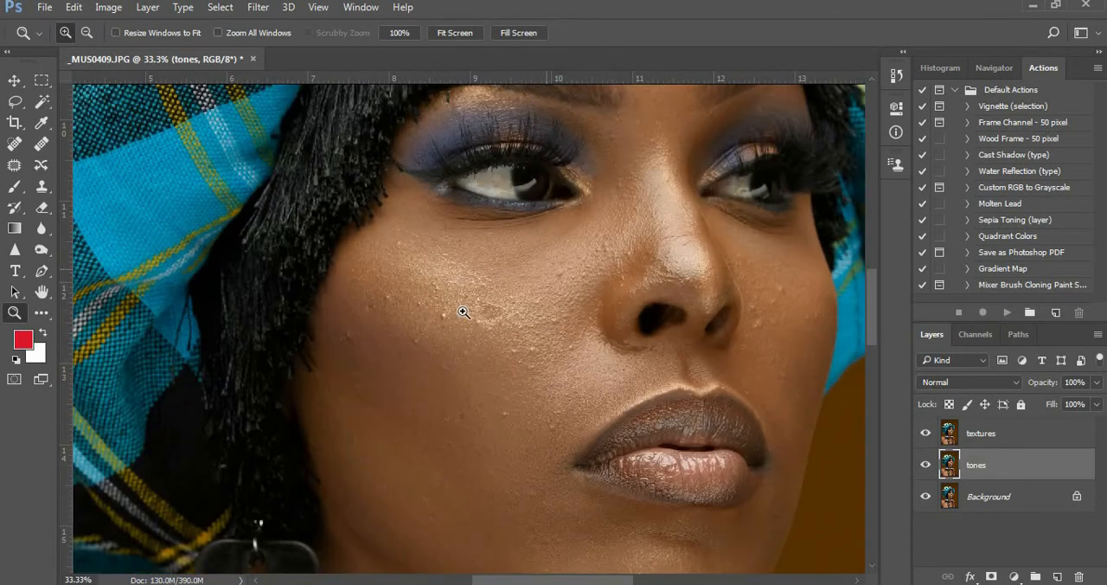
{"action": "scroll", "coordinate": [471, 273], "scroll_direction": "up", "scroll_amount": 3}
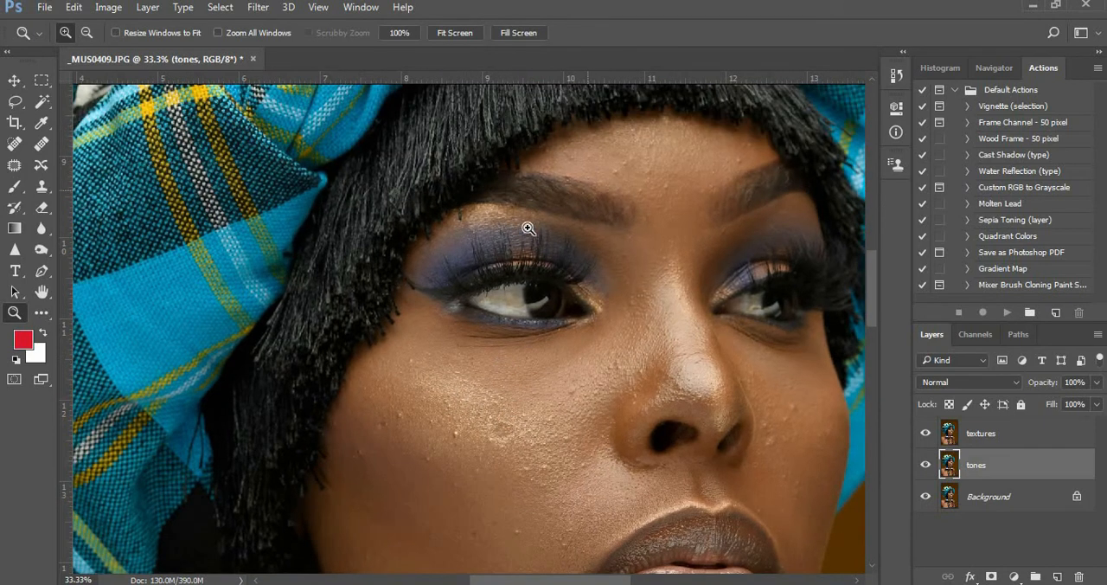
{"action": "left_click_drag", "start_coordinate": [578, 455], "coordinate": [571, 287]}
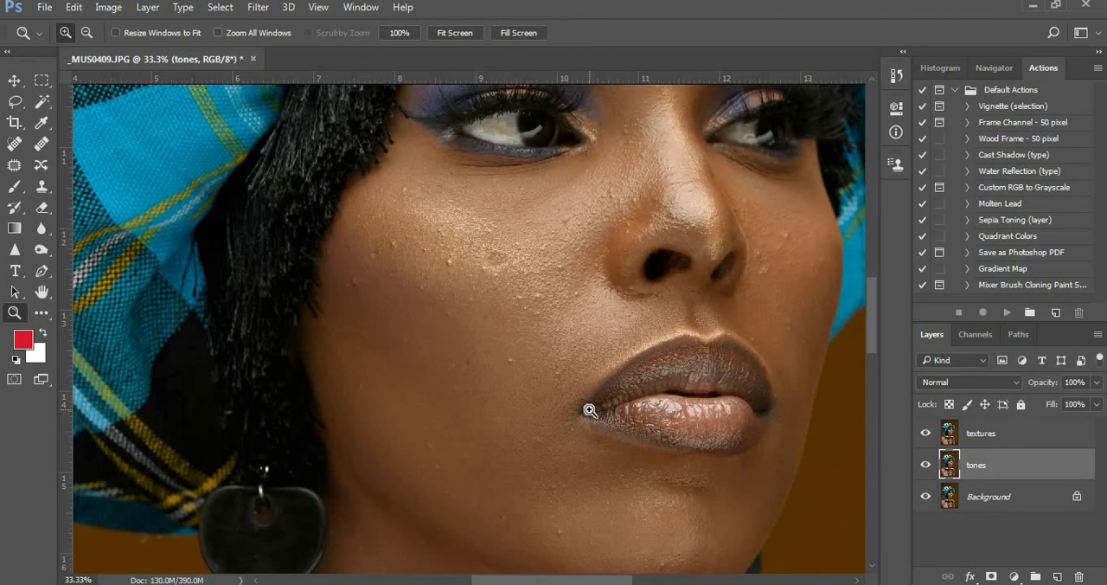
{"action": "left_click", "coordinate": [923, 428]}
{"action": "left_click", "coordinate": [926, 432]}
{"action": "left_click", "coordinate": [927, 435]}
Open Gaussian Blur on the tones layer with the radius at 0.1 pixels, keeping the face and layer list uncovered
{"action": "left_click", "coordinate": [257, 10]}
{"action": "mouse_move", "coordinate": [259, 191]}
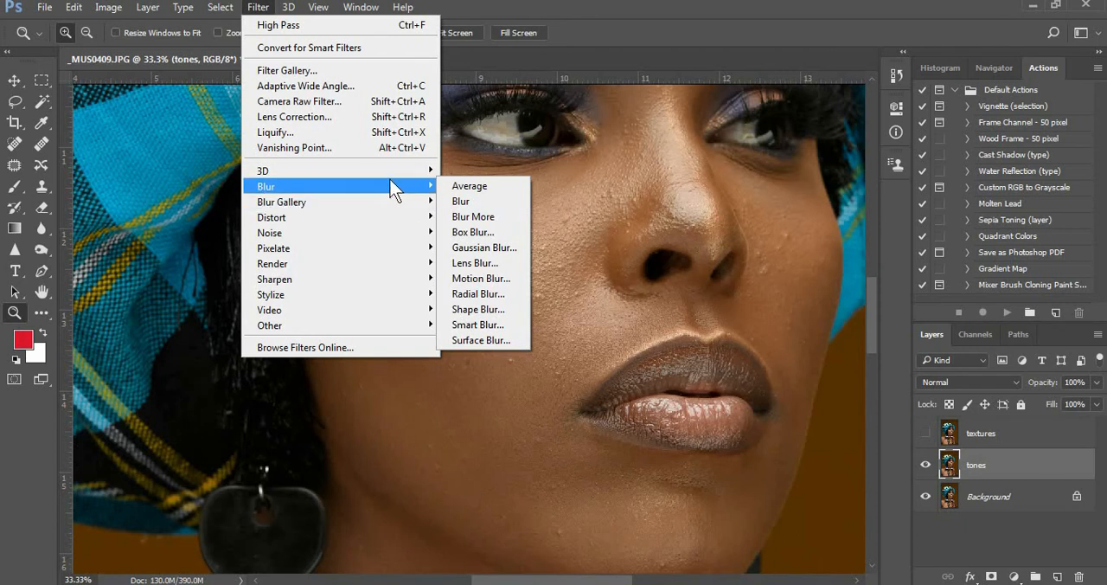
{"action": "left_click", "coordinate": [499, 246]}
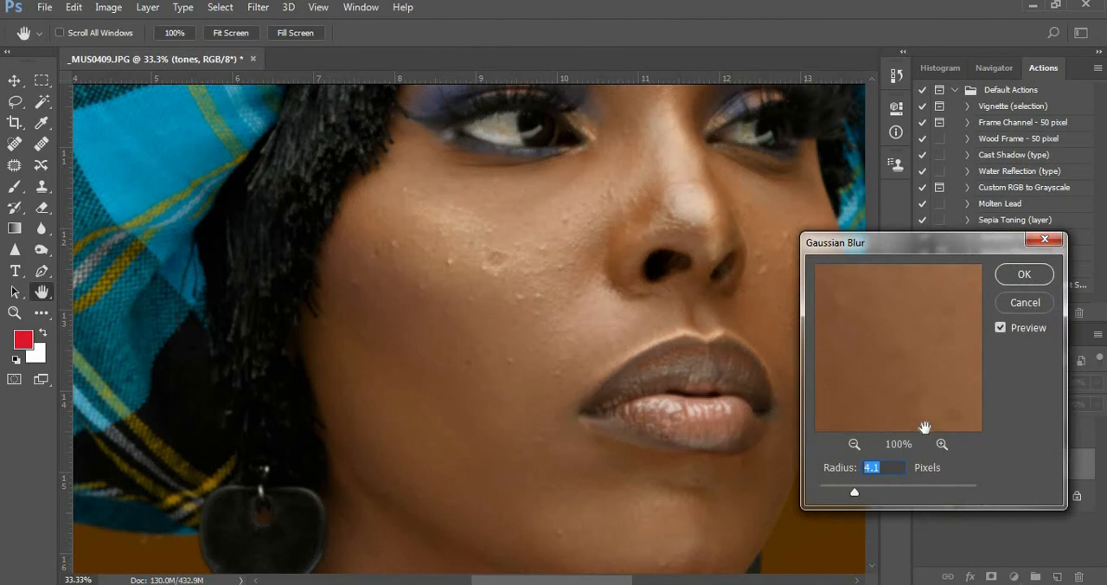
{"action": "left_click_drag", "start_coordinate": [854, 491], "coordinate": [767, 491]}
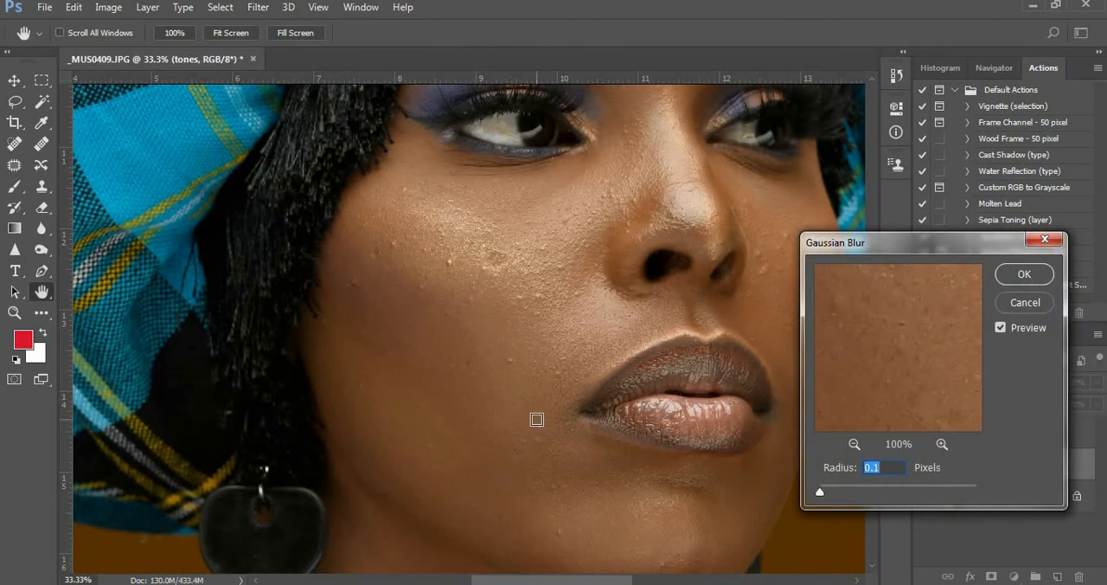
{"action": "left_click_drag", "start_coordinate": [981, 238], "coordinate": [235, 216]}
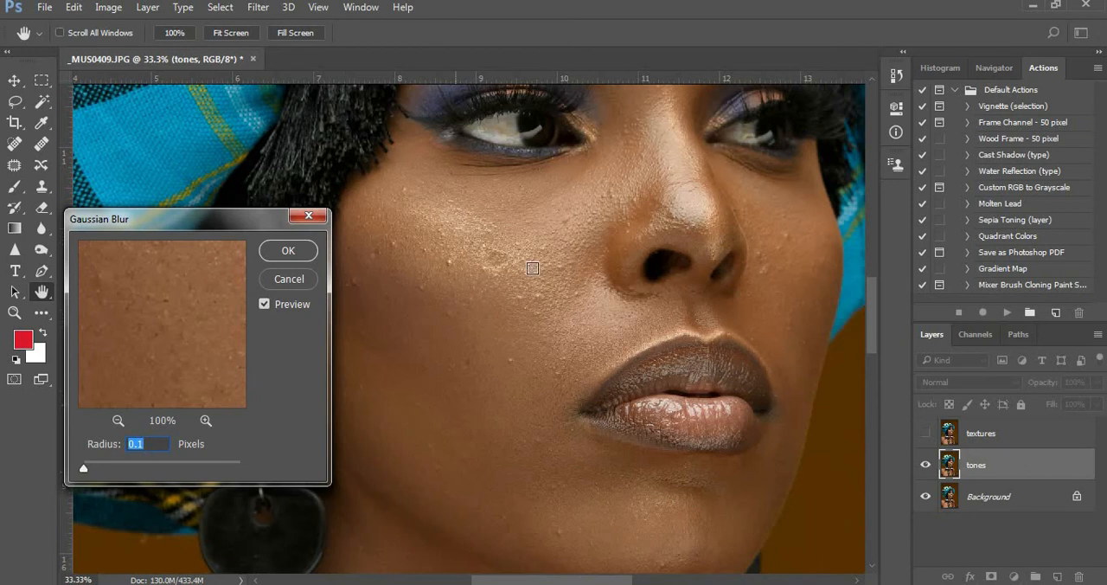
Preview the cheek beside the nose at 33% and apply the Gaussian Blur with a radius of 10.0 pixels
{"action": "left_click", "coordinate": [555, 245]}
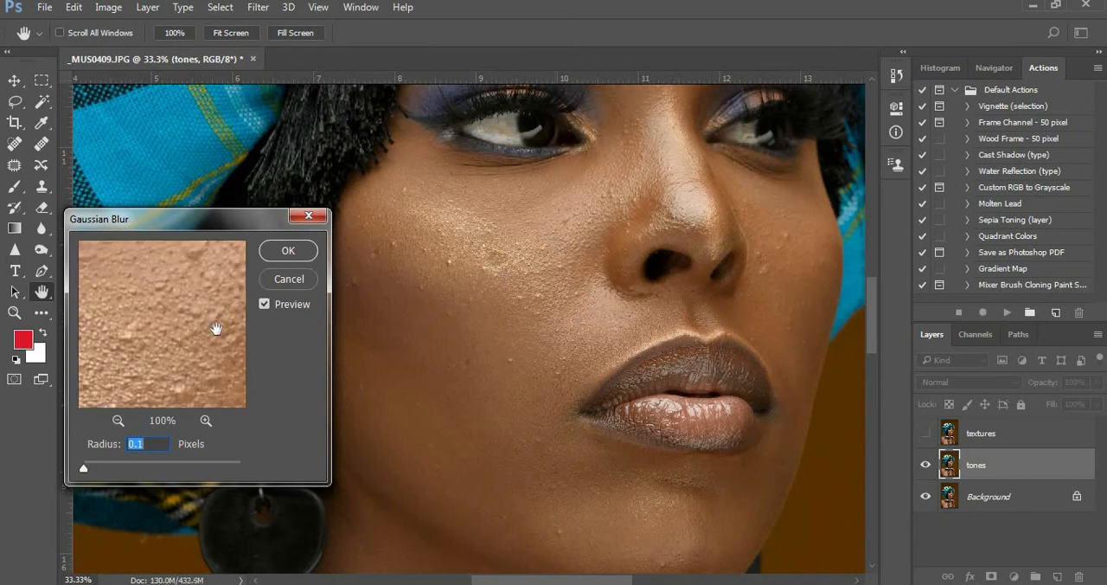
{"action": "left_click_drag", "start_coordinate": [574, 225], "coordinate": [548, 351]}
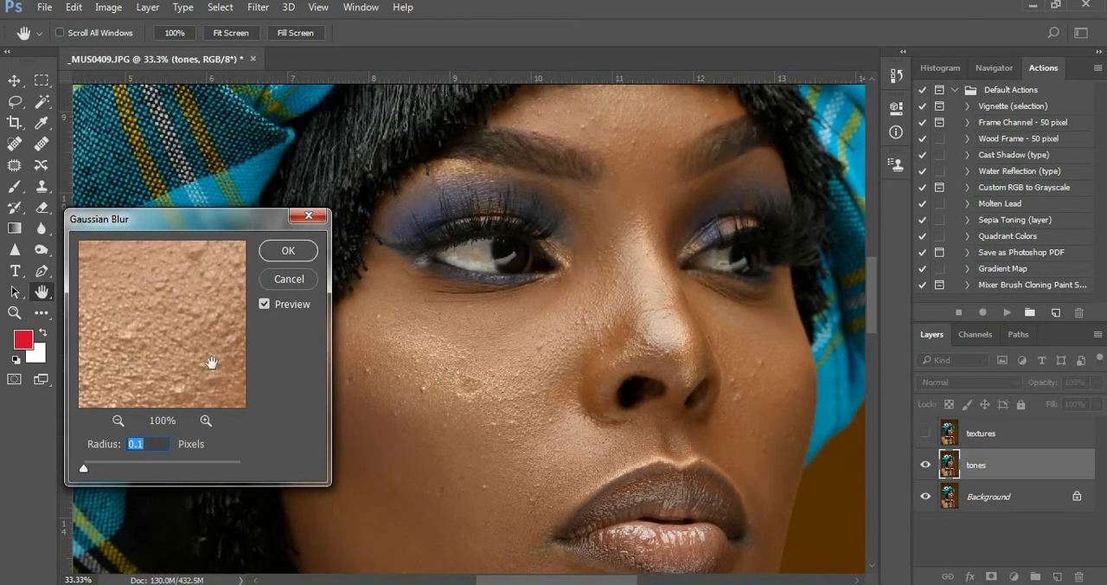
{"action": "left_click_drag", "start_coordinate": [165, 360], "coordinate": [192, 332]}
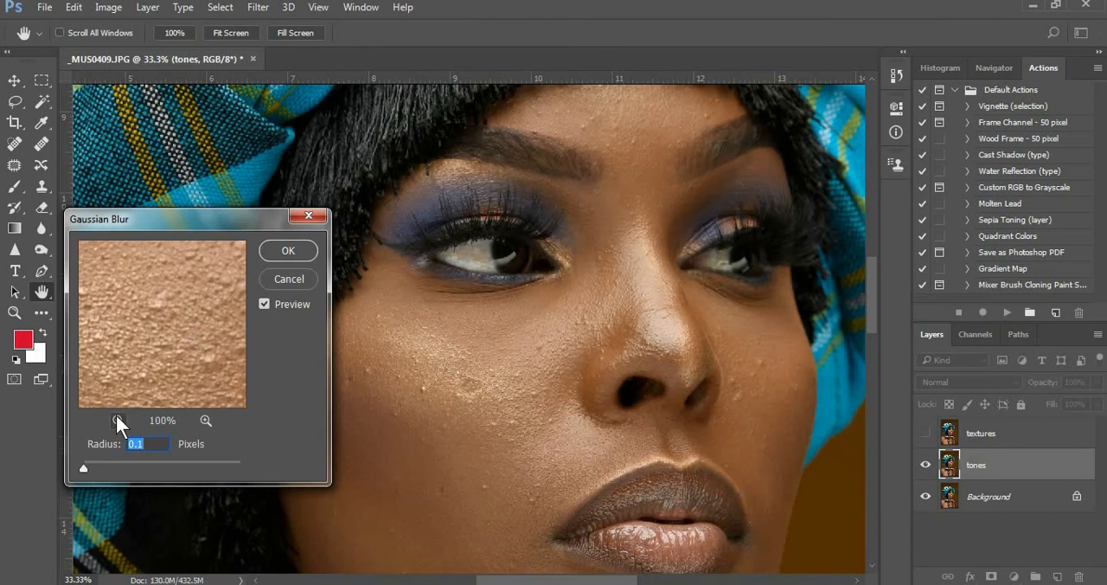
{"action": "left_click", "coordinate": [117, 420]}
{"action": "left_click_drag", "start_coordinate": [188, 360], "coordinate": [213, 289]}
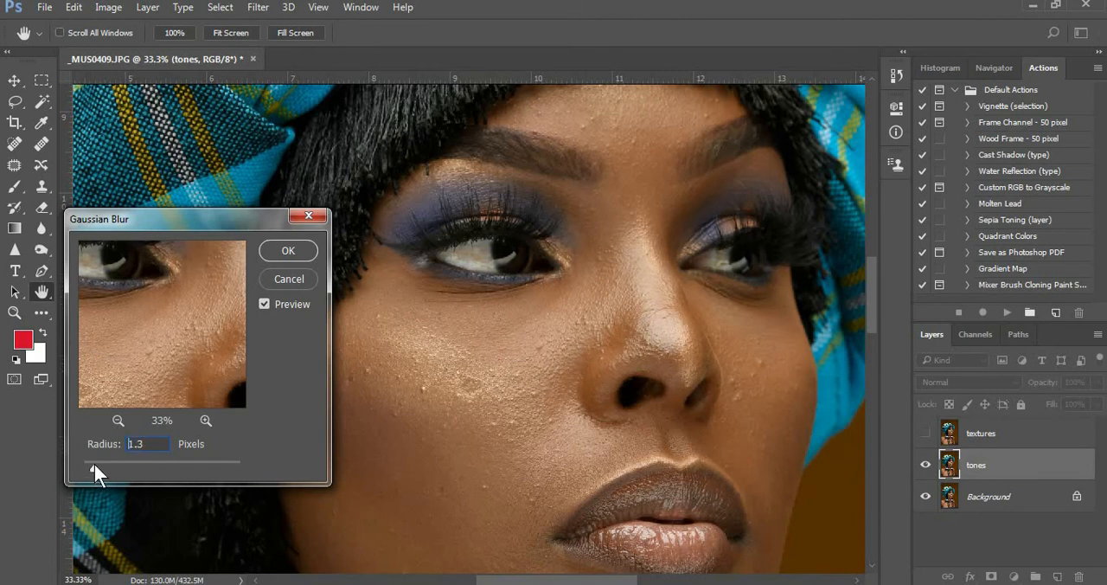
{"action": "left_click_drag", "start_coordinate": [109, 465], "coordinate": [125, 464]}
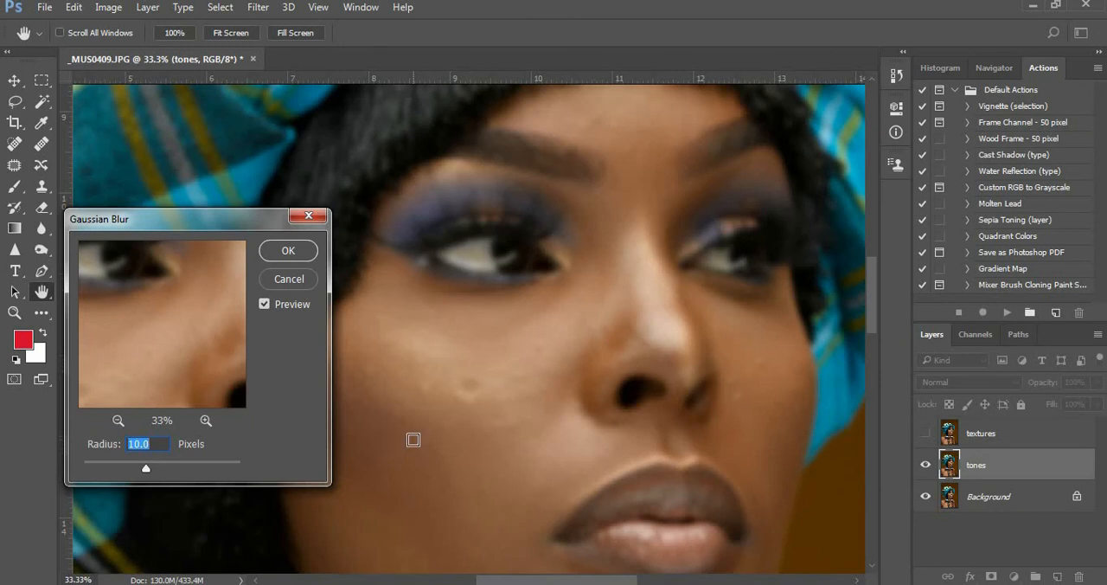
{"action": "left_click", "coordinate": [289, 250]}
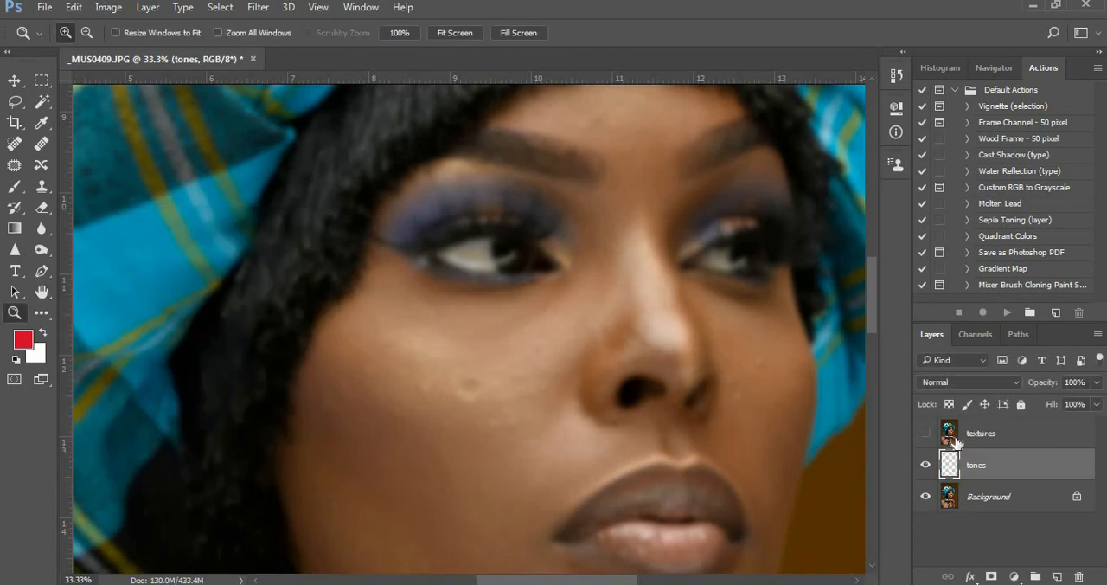
Show and select the textures layer, and open Apply Image for it
{"action": "left_click", "coordinate": [926, 432]}
{"action": "left_click", "coordinate": [1008, 439]}
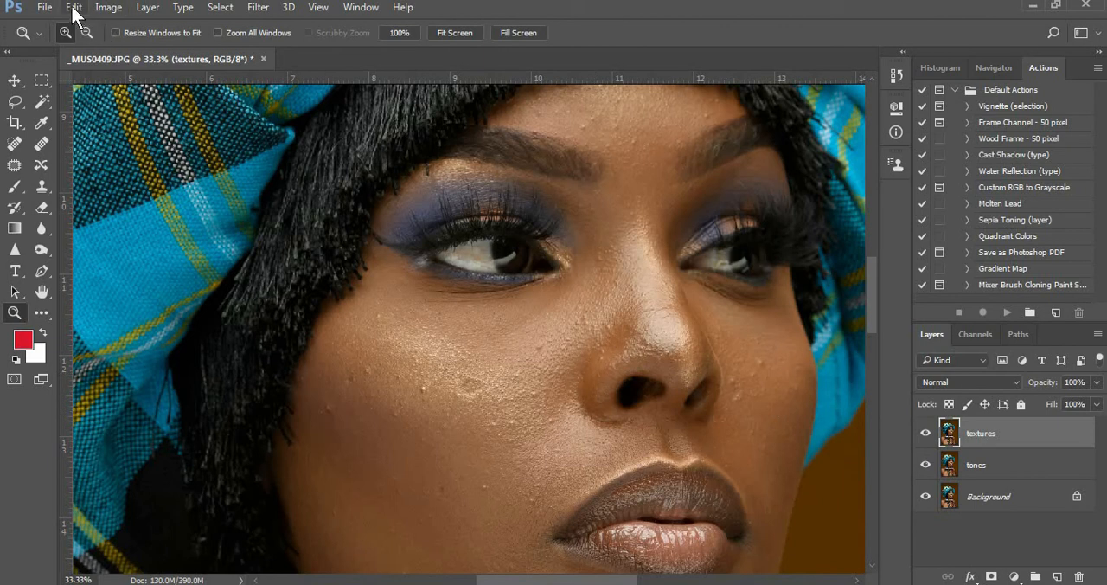
{"action": "left_click", "coordinate": [106, 8]}
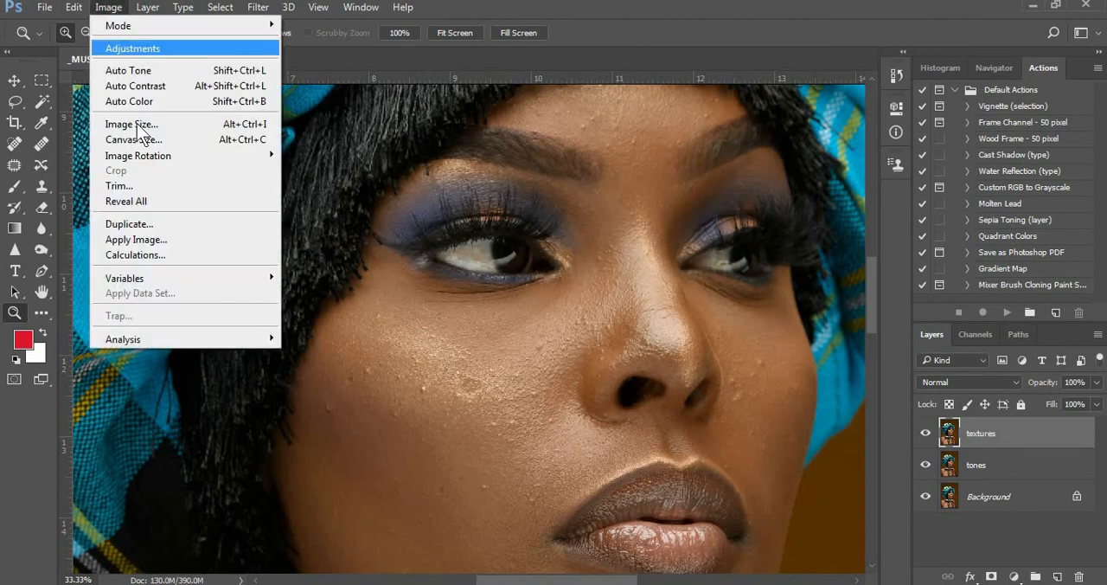
{"action": "left_click", "coordinate": [167, 235]}
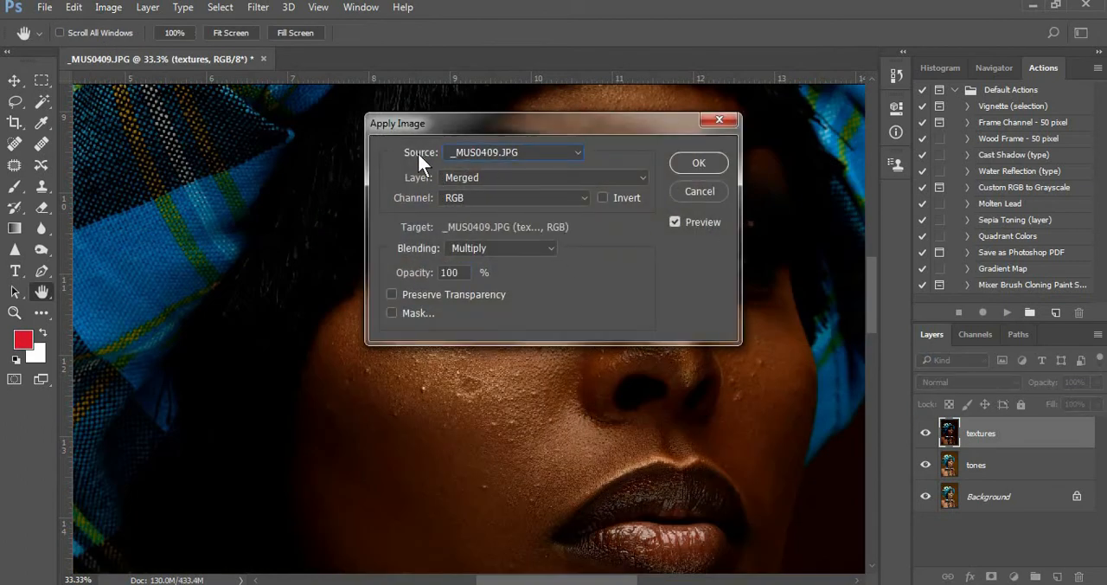
Apply the tones layer to the textures layer using Subtract blending, scale 2 and offset 128
{"action": "left_click", "coordinate": [638, 178]}
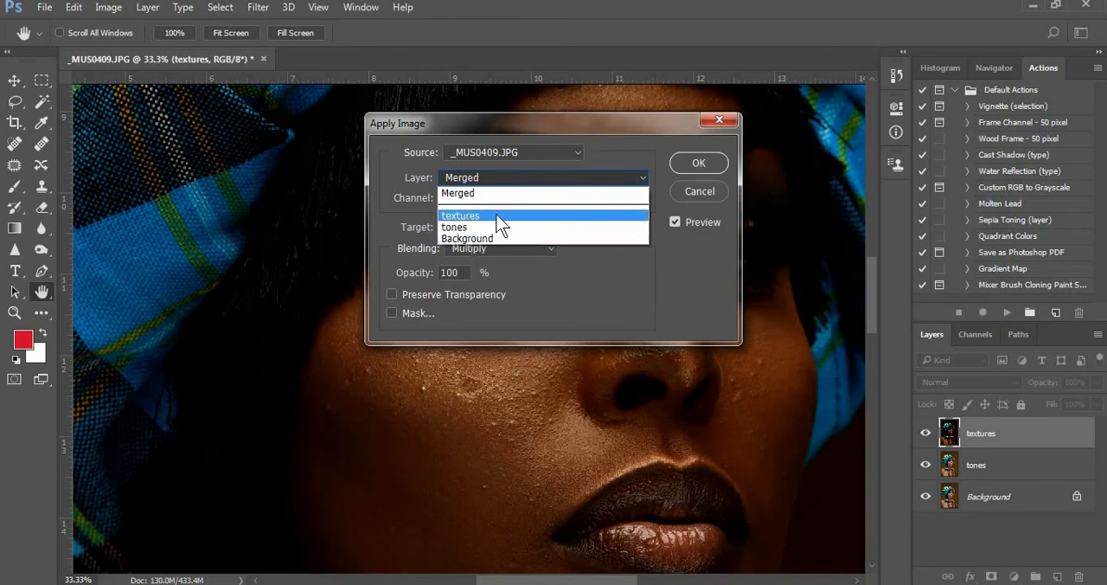
{"action": "left_click", "coordinate": [463, 230]}
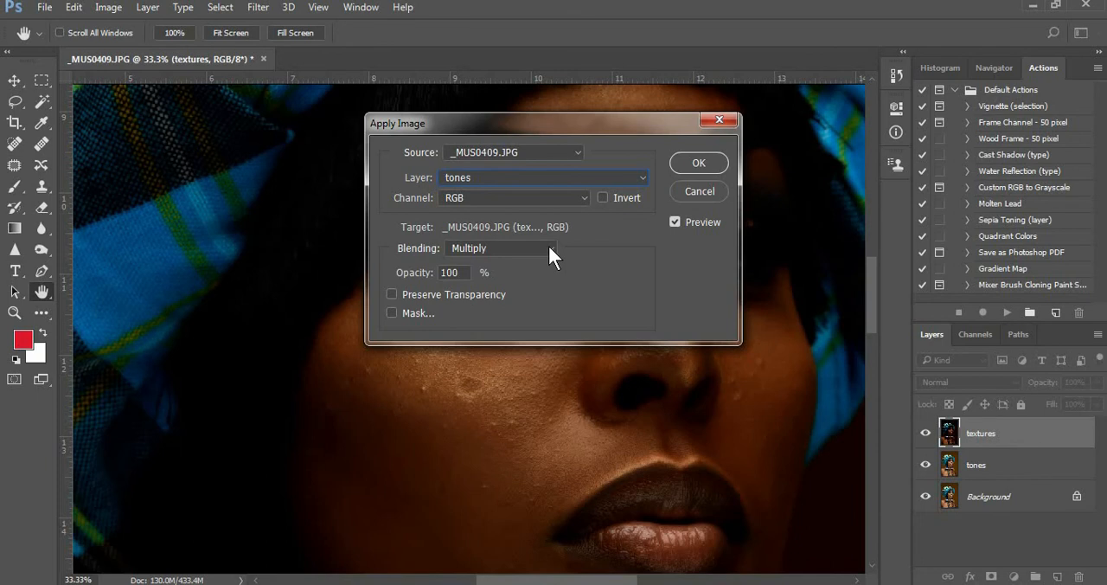
{"action": "left_click", "coordinate": [549, 246]}
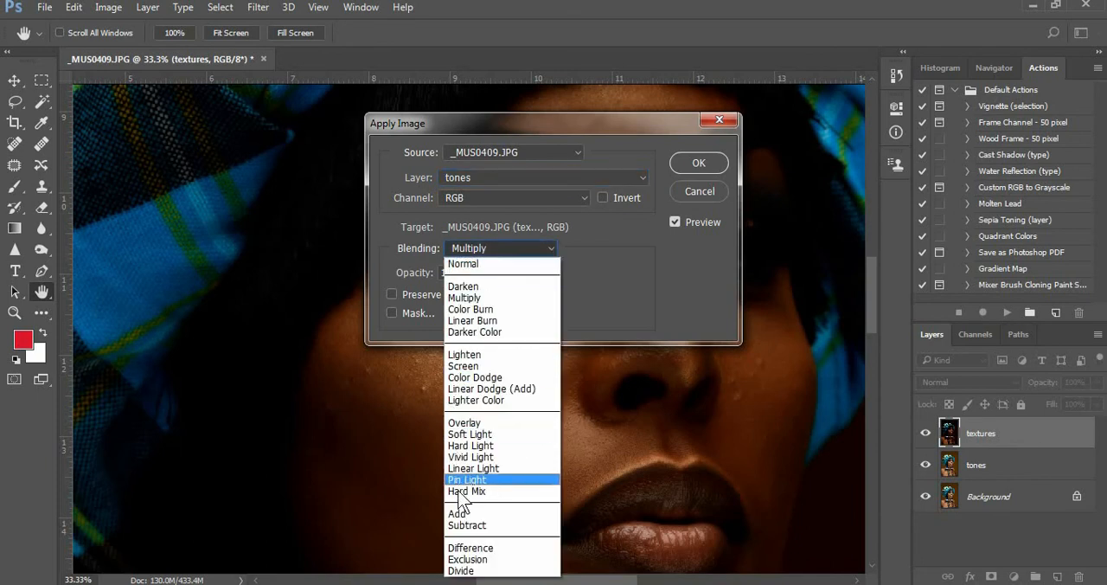
{"action": "left_click", "coordinate": [479, 526]}
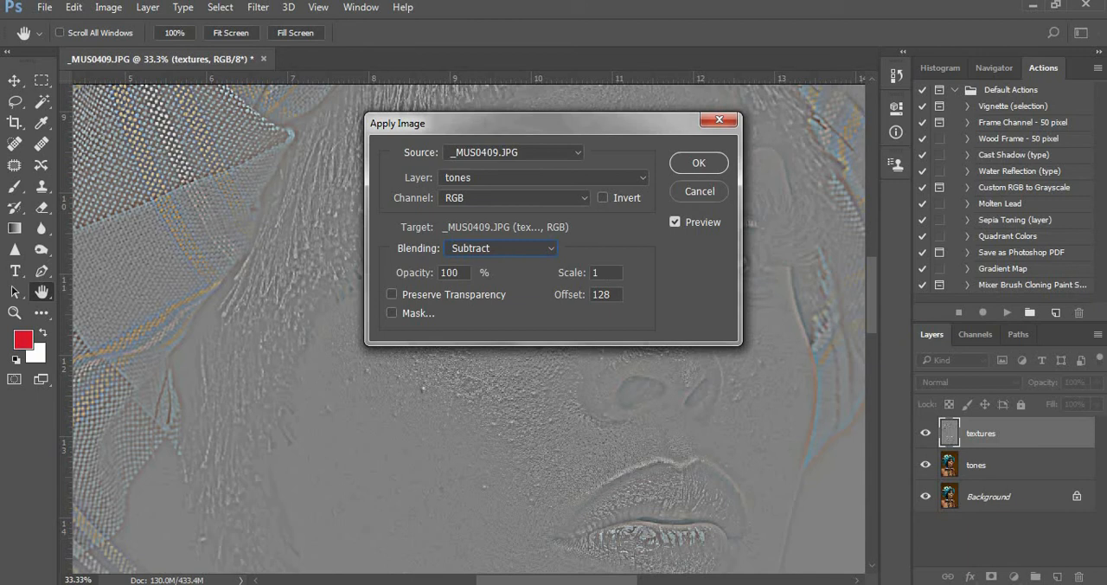
{"action": "left_click_drag", "start_coordinate": [602, 273], "coordinate": [578, 274]}
{"action": "type", "text": "2"}
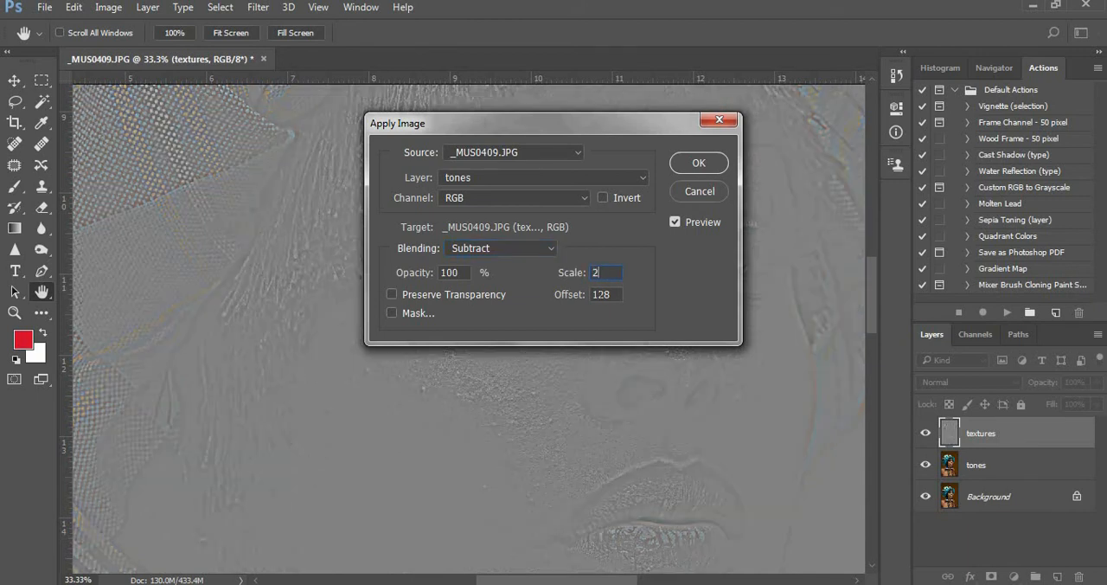
{"action": "key", "text": "Tab"}
{"action": "left_click_drag", "start_coordinate": [586, 122], "coordinate": [533, 149]}
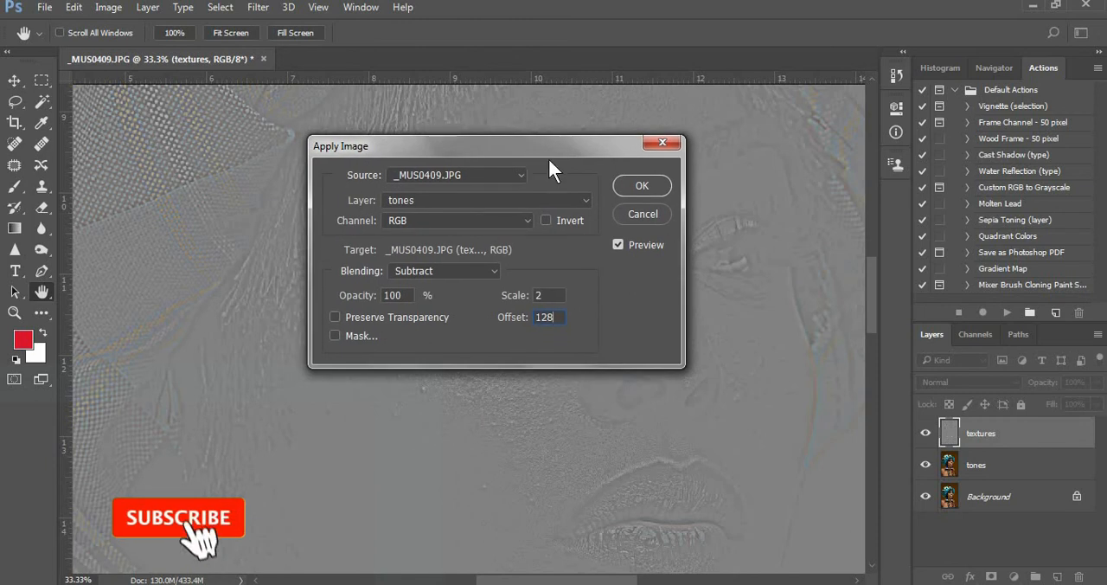
{"action": "left_click", "coordinate": [635, 184]}
{"action": "key", "text": "z"}
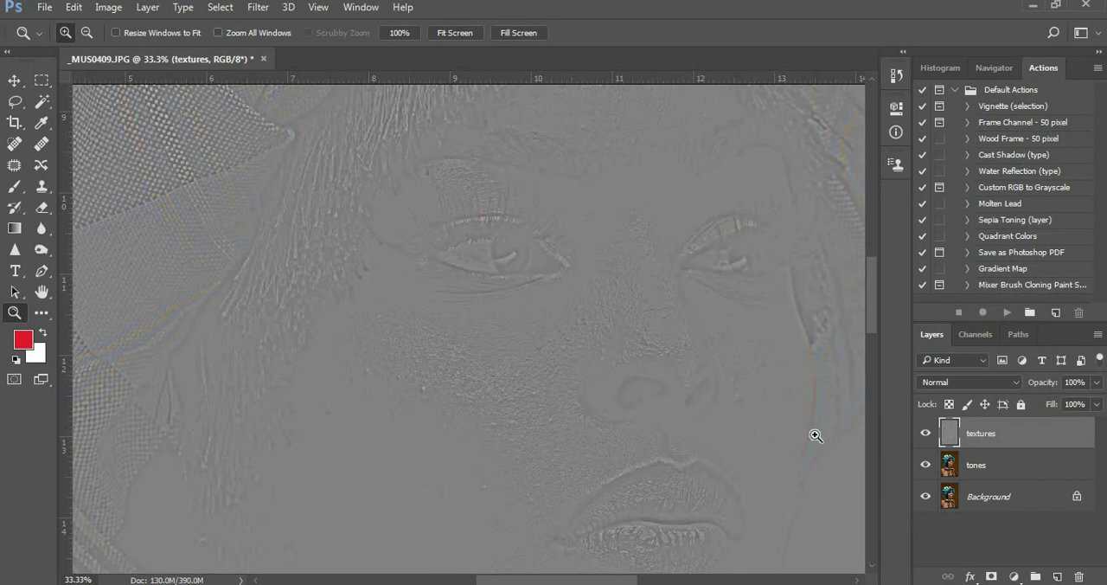
{"action": "key", "text": "alt"}
{"action": "left_click", "coordinate": [523, 331]}
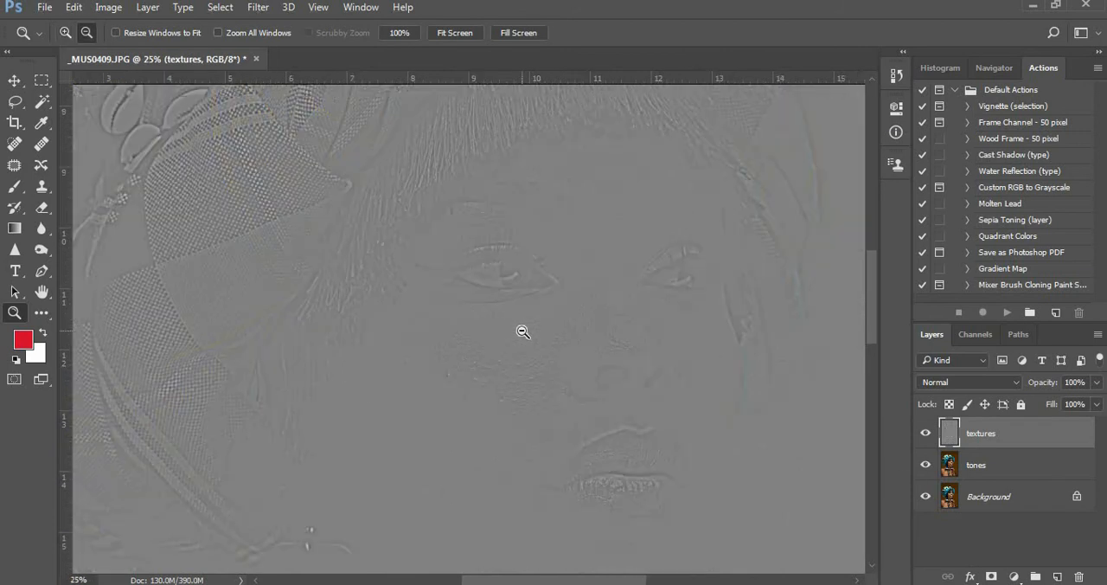
Hide the tones and Background layers so that only the textures layer is displayed
{"action": "left_click", "coordinate": [523, 331]}
{"action": "left_click", "coordinate": [523, 331], "text": "alt"}
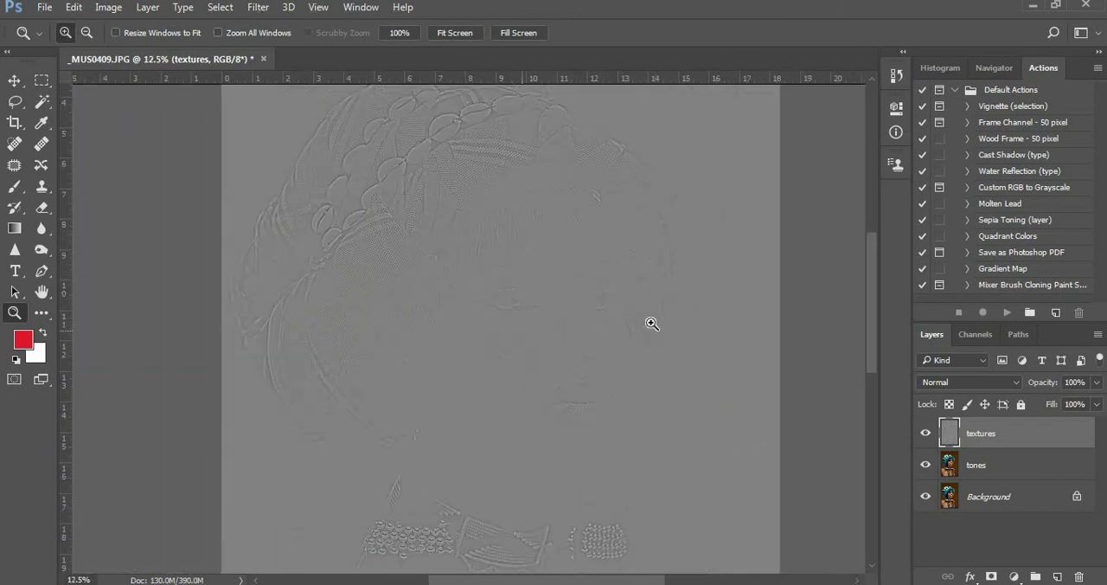
{"action": "left_click", "coordinate": [925, 466]}
{"action": "left_click", "coordinate": [14, 81]}
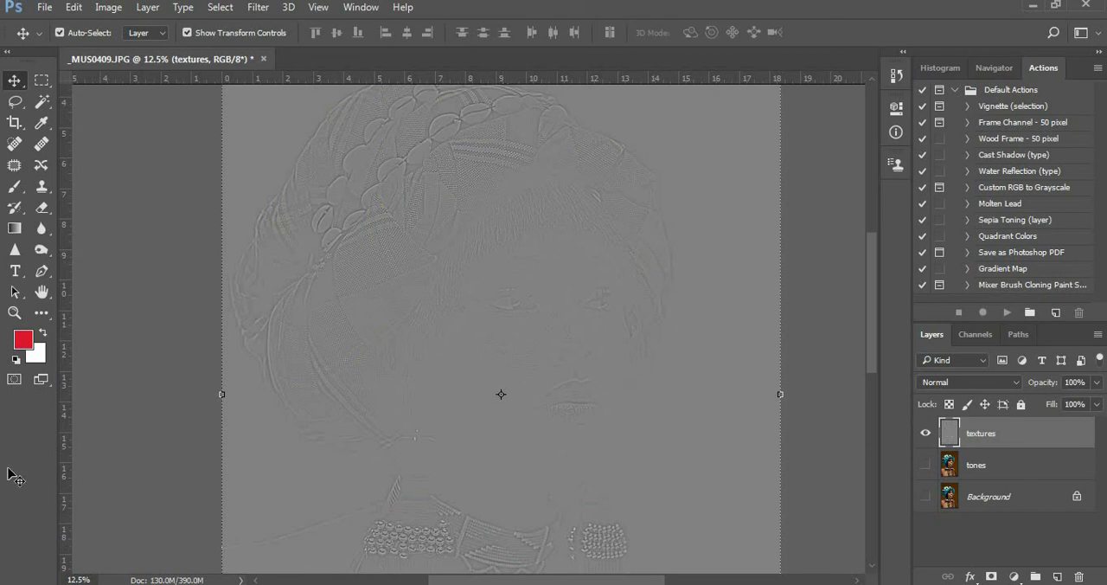
{"action": "left_click", "coordinate": [14, 312]}
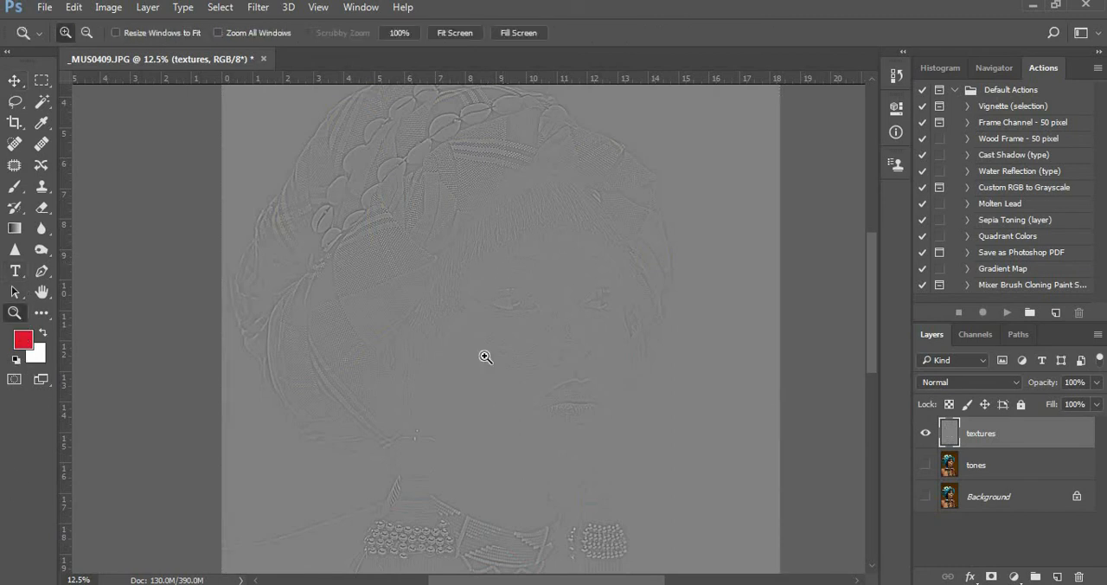
Examine the skin detail held by the textures layer around the eye, nose and cheek
{"action": "left_click", "coordinate": [515, 313]}
{"action": "left_click", "coordinate": [516, 313]}
{"action": "left_click", "coordinate": [516, 313]}
{"action": "left_click", "coordinate": [515, 313]}
{"action": "left_click", "coordinate": [582, 315]}
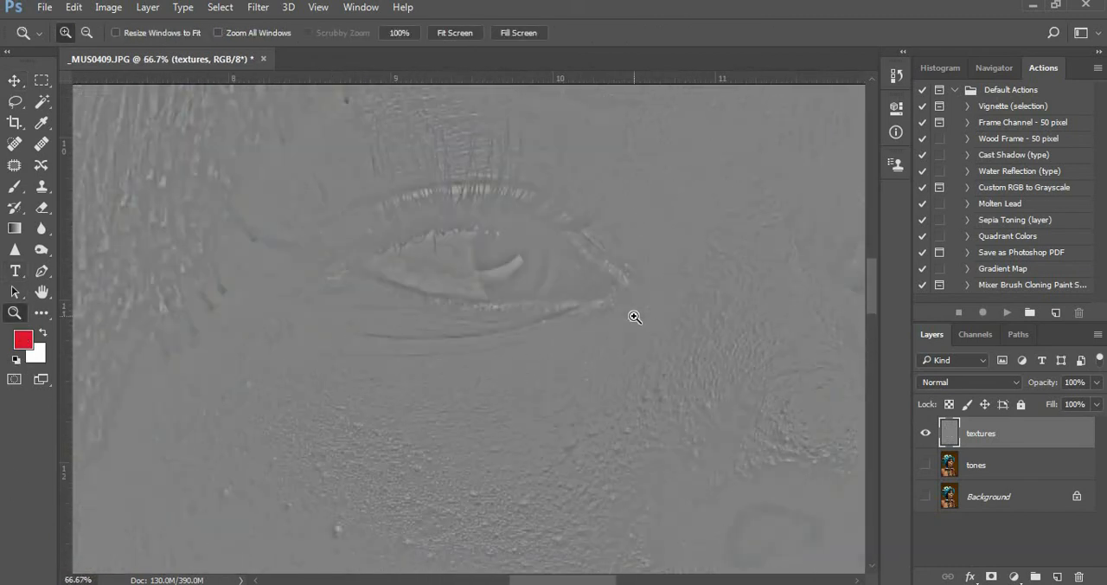
{"action": "left_click_drag", "start_coordinate": [576, 265], "coordinate": [539, 343]}
{"action": "left_click_drag", "start_coordinate": [612, 269], "coordinate": [299, 244]}
{"action": "left_click_drag", "start_coordinate": [458, 457], "coordinate": [666, 275]}
{"action": "left_click_drag", "start_coordinate": [491, 324], "coordinate": [586, 338]}
Show the tones and Background layers again and set the textures layer's blend mode to Linear Light
{"action": "left_click", "coordinate": [926, 466]}
{"action": "left_click", "coordinate": [926, 496]}
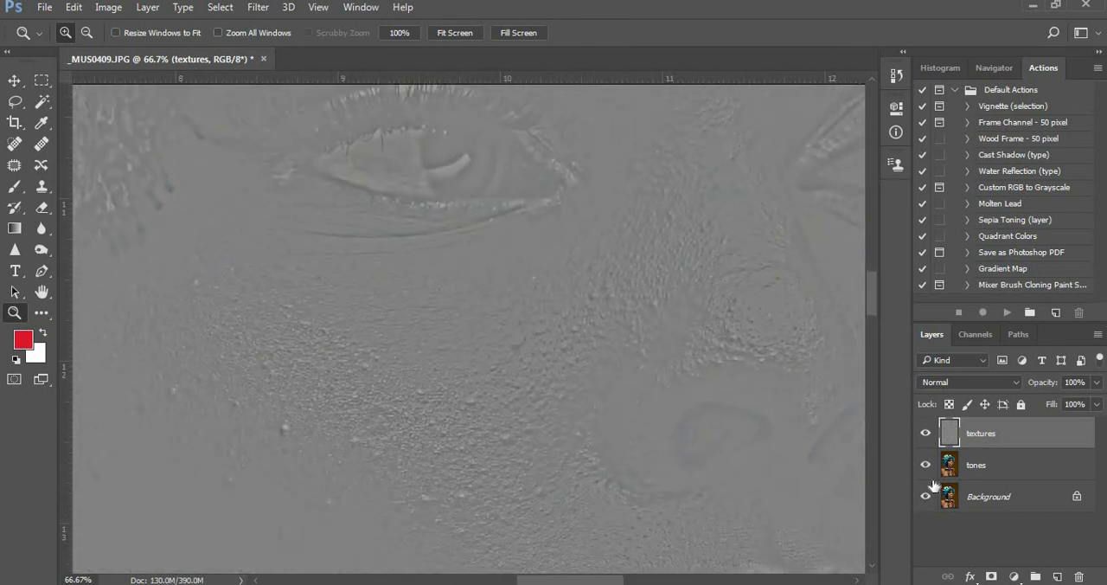
{"action": "left_click", "coordinate": [1016, 382]}
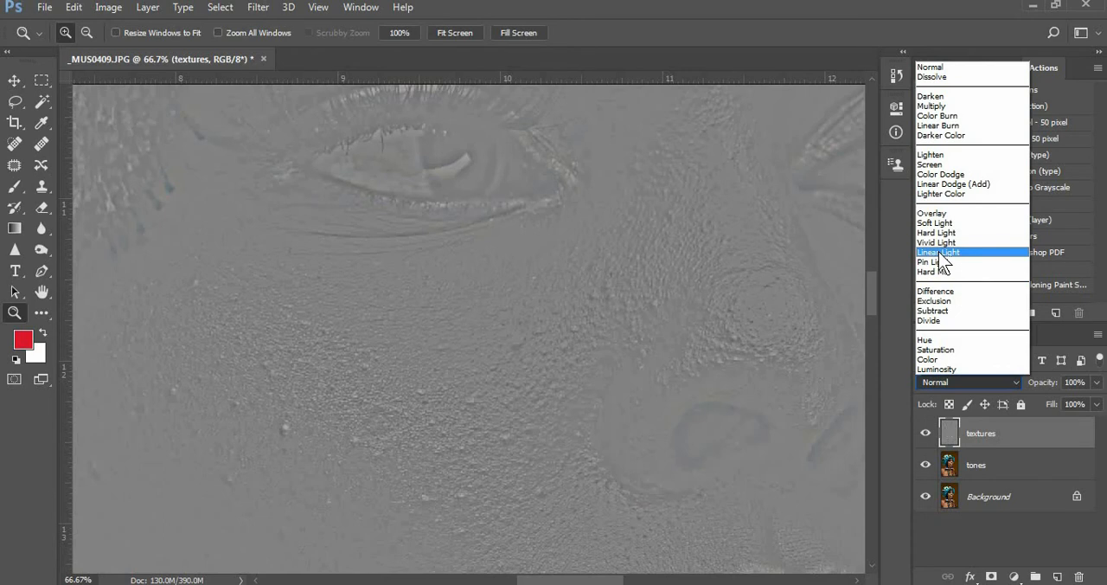
{"action": "left_click", "coordinate": [941, 253]}
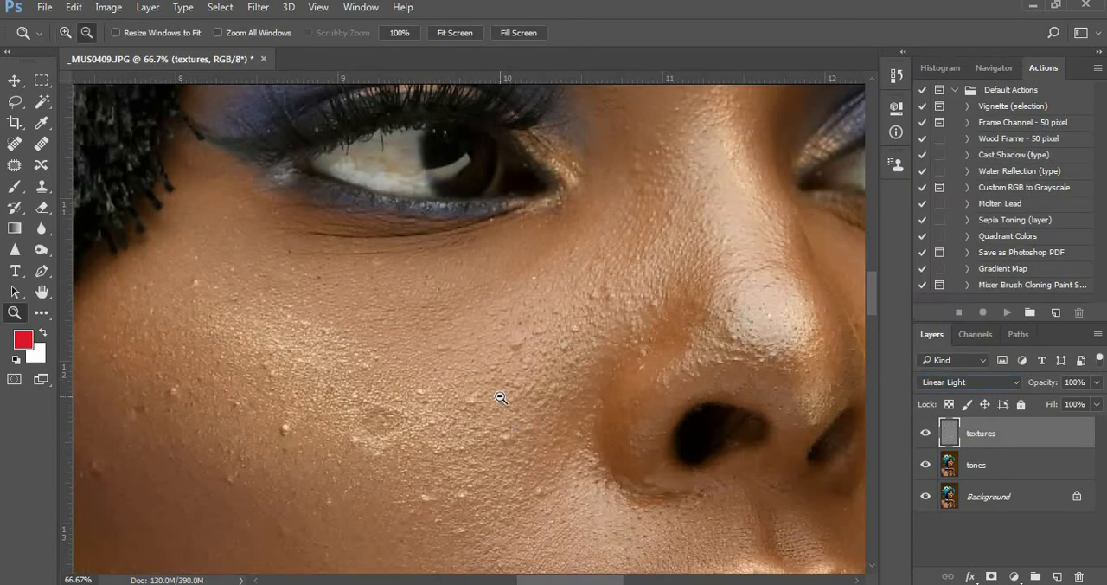
Toggle the visibility of the Background, tones and textures layers to compare their contributions, leaving all three shown
{"action": "left_click", "coordinate": [501, 397], "text": "alt"}
{"action": "left_click", "coordinate": [501, 397], "text": "alt"}
{"action": "left_click", "coordinate": [501, 396], "text": "alt"}
{"action": "left_click", "coordinate": [501, 394], "text": "alt"}
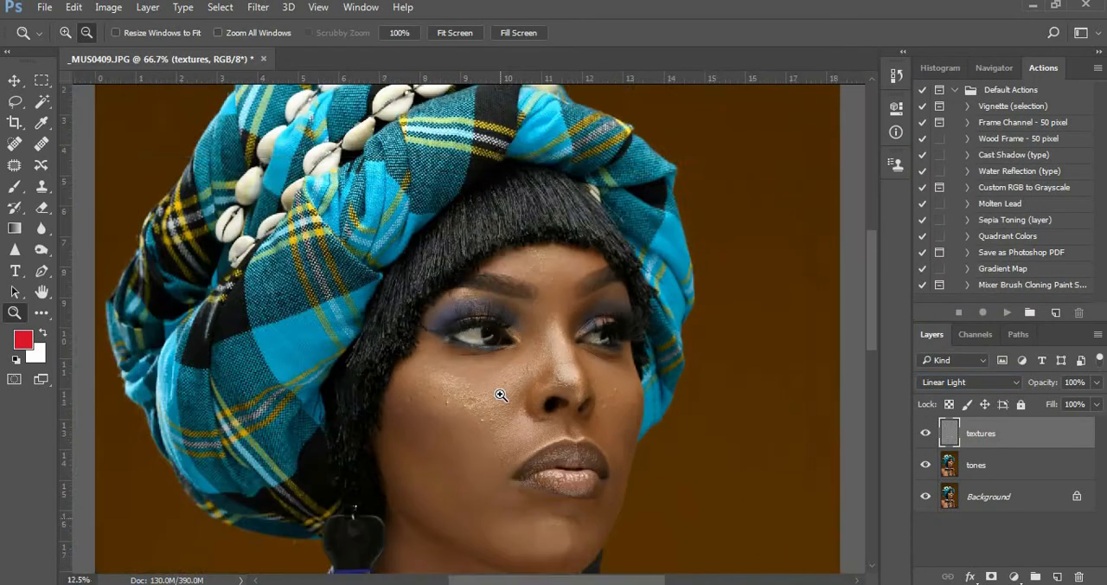
{"action": "left_click", "coordinate": [501, 394], "text": "alt"}
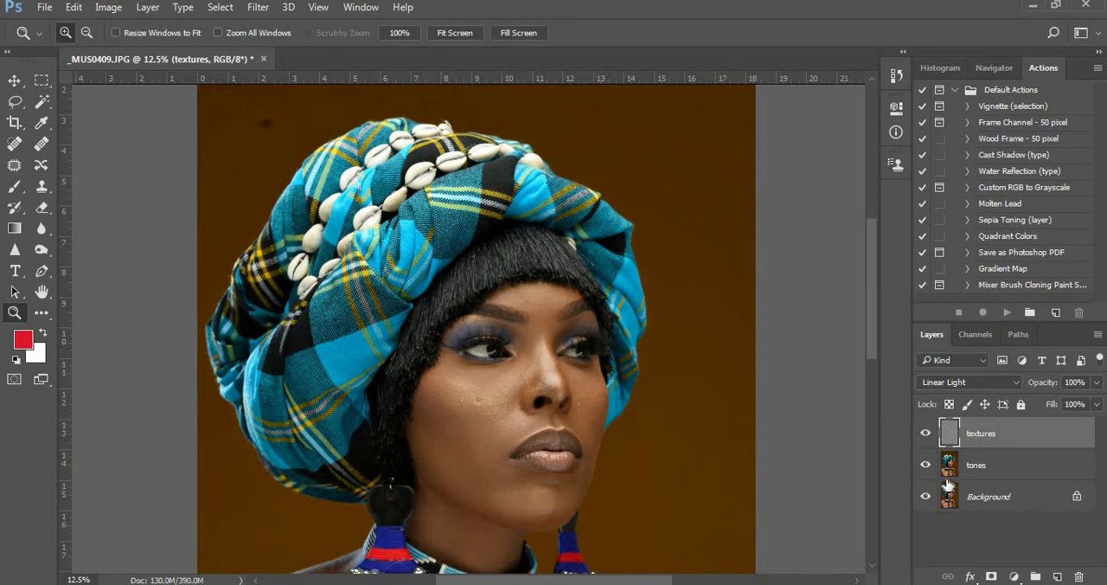
{"action": "left_click", "coordinate": [925, 497]}
{"action": "left_click", "coordinate": [925, 465]}
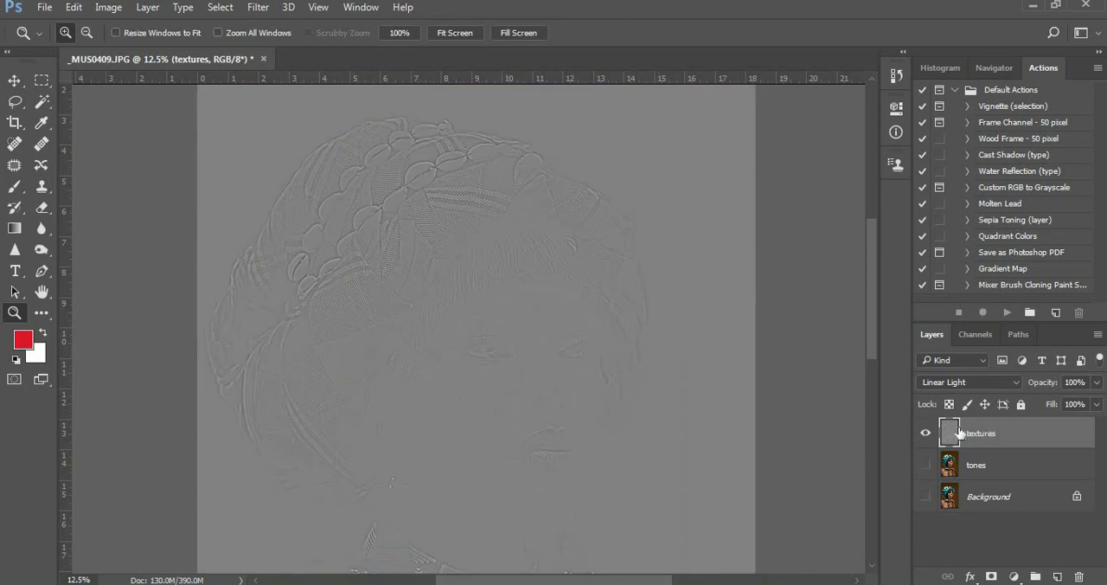
{"action": "left_click", "coordinate": [926, 433]}
{"action": "left_click", "coordinate": [926, 433]}
{"action": "left_click", "coordinate": [926, 466]}
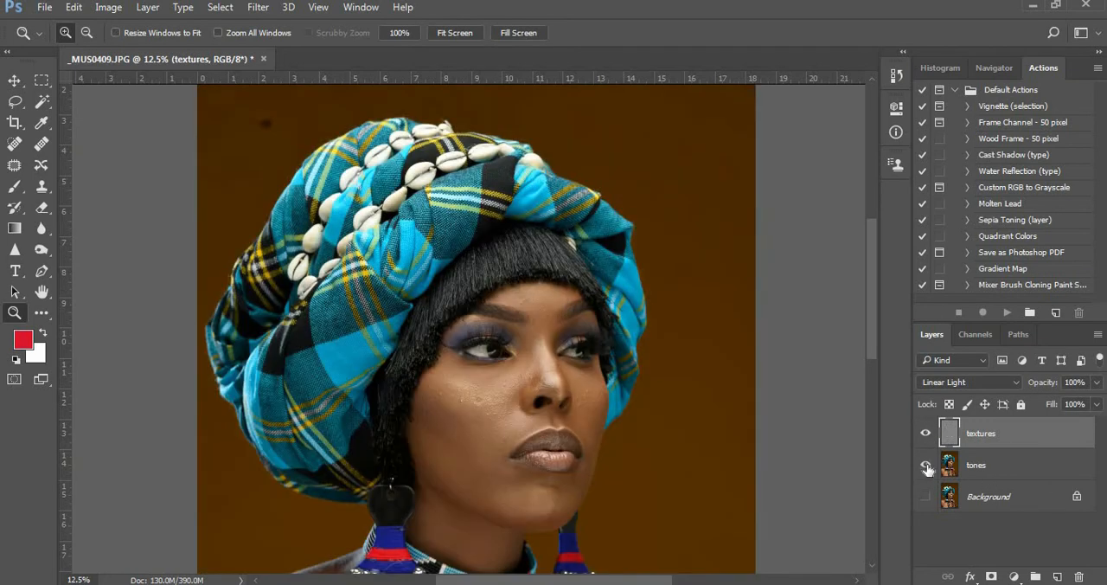
{"action": "left_click", "coordinate": [926, 497]}
On the tones layer, lasso the cheek below the eye and the side of the nose with an 18 px feather
{"action": "left_click", "coordinate": [970, 467]}
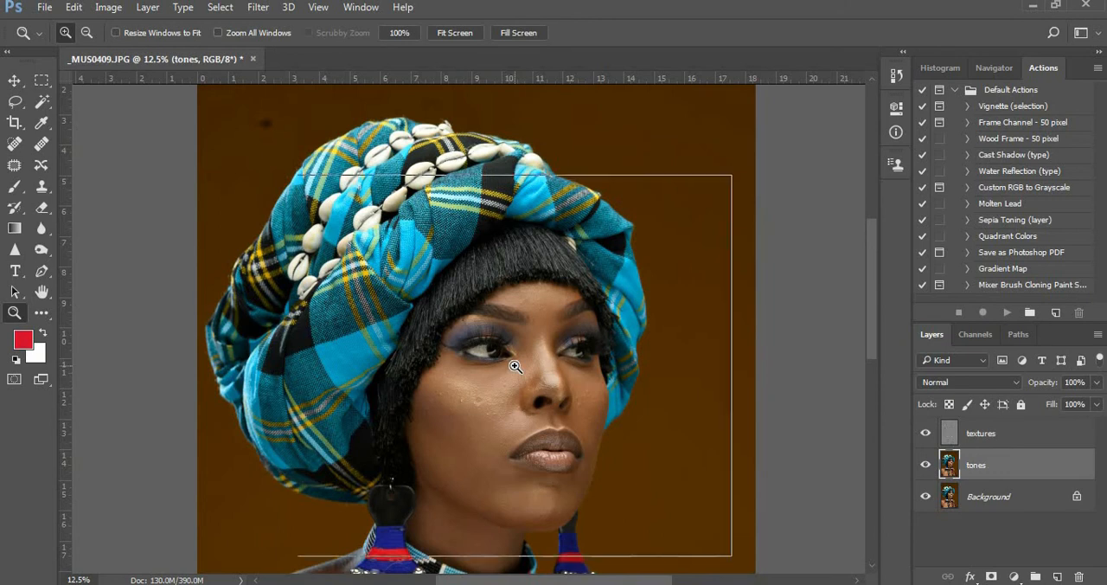
{"action": "left_click", "coordinate": [515, 367]}
{"action": "left_click", "coordinate": [516, 367]}
{"action": "left_click", "coordinate": [516, 367]}
{"action": "left_click_drag", "start_coordinate": [553, 386], "coordinate": [579, 341]}
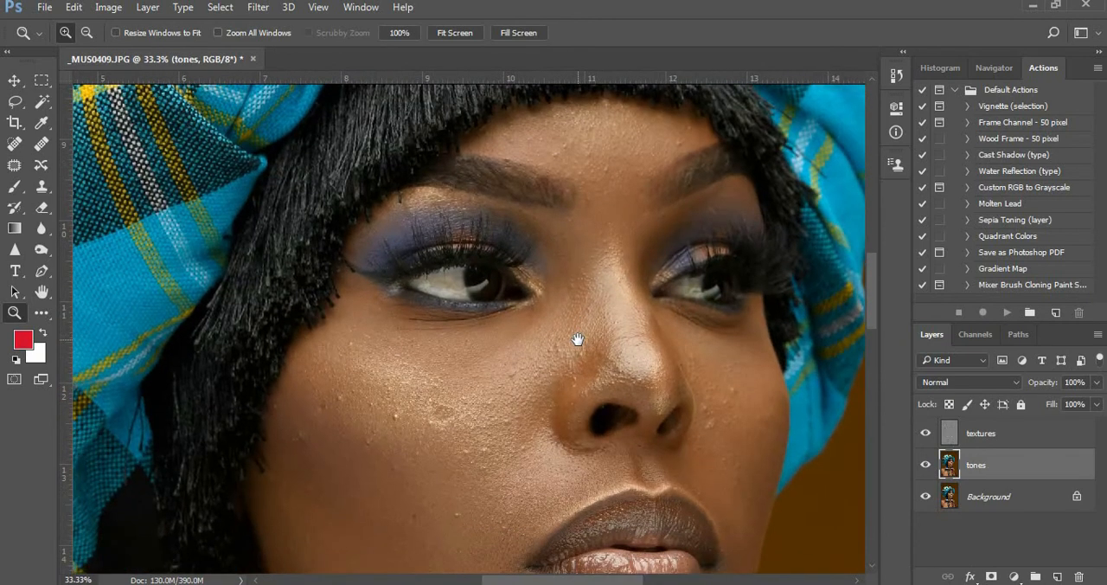
{"action": "left_click", "coordinate": [16, 104]}
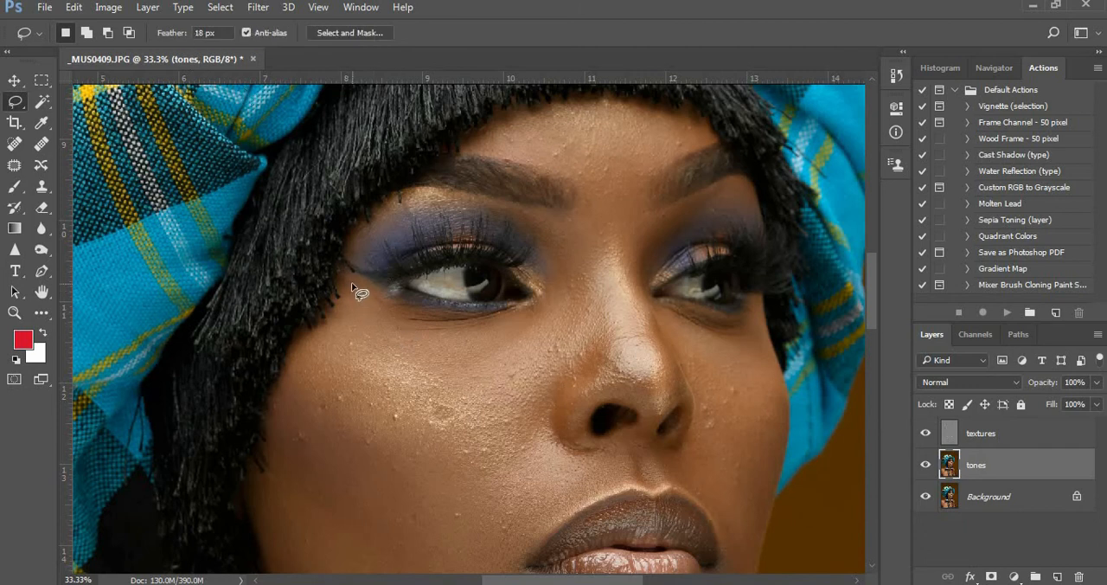
{"action": "mouse_move", "coordinate": [353, 285]}
{"action": "left_mouse_down"}
{"action": "mouse_move", "coordinate": [448, 345]}
{"action": "mouse_move", "coordinate": [519, 345]}
{"action": "mouse_move", "coordinate": [554, 311]}
{"action": "mouse_move", "coordinate": [547, 232]}
{"action": "mouse_move", "coordinate": [572, 229]}
{"action": "mouse_move", "coordinate": [597, 252]}
{"action": "mouse_move", "coordinate": [611, 320]}
{"action": "mouse_move", "coordinate": [527, 394]}
{"action": "mouse_move", "coordinate": [524, 419]}
{"action": "mouse_move", "coordinate": [587, 485]}
{"action": "mouse_move", "coordinate": [512, 563]}
{"action": "mouse_move", "coordinate": [440, 567]}
{"action": "mouse_move", "coordinate": [314, 494]}
{"action": "mouse_move", "coordinate": [288, 459]}
{"action": "mouse_move", "coordinate": [285, 423]}
{"action": "mouse_move", "coordinate": [304, 368]}
{"action": "mouse_move", "coordinate": [353, 292]}
{"action": "left_mouse_up"}
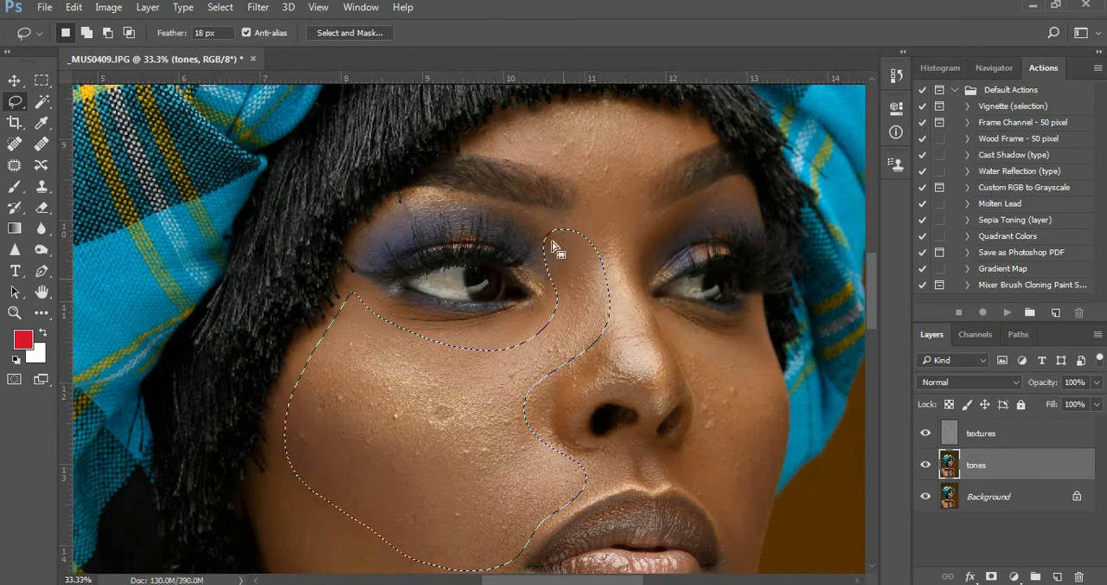
Open Gaussian Blur for the cheek selection and keep the selected skin uncovered
{"action": "left_click", "coordinate": [258, 7]}
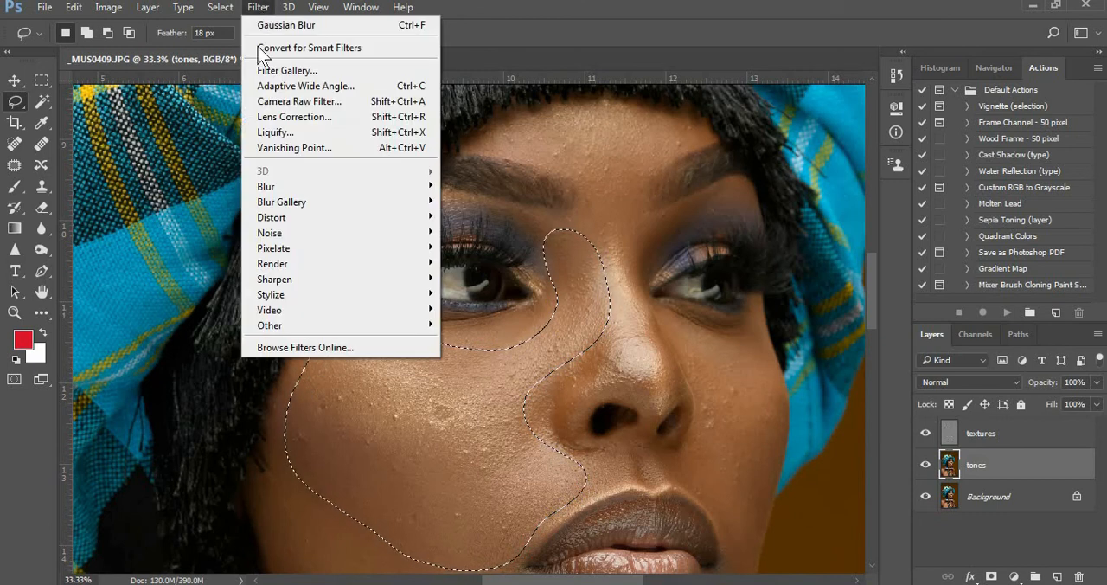
{"action": "mouse_move", "coordinate": [289, 187]}
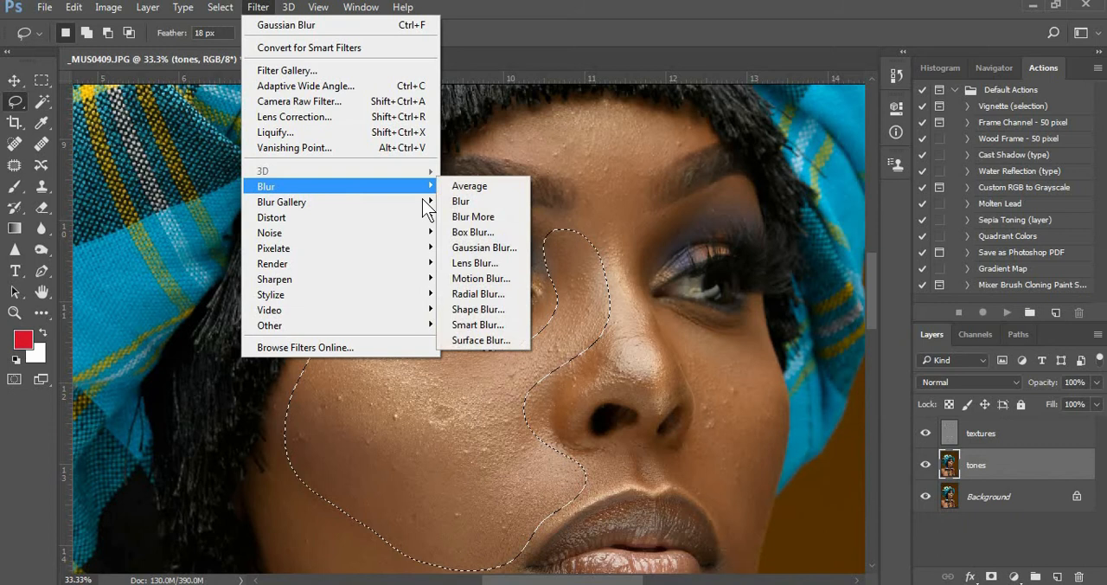
{"action": "left_click", "coordinate": [486, 247]}
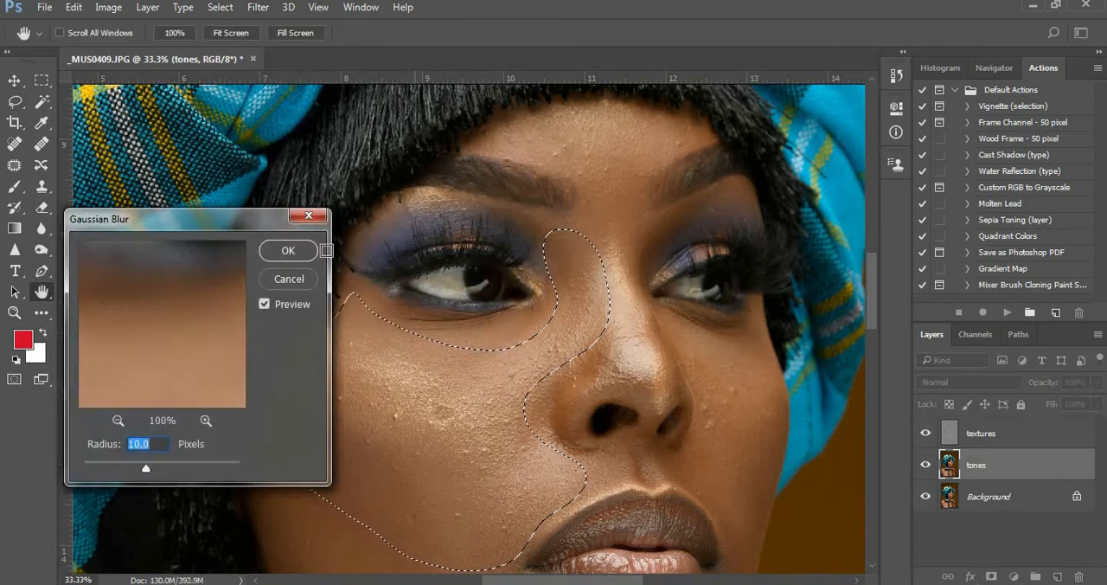
{"action": "left_click_drag", "start_coordinate": [240, 222], "coordinate": [876, 186]}
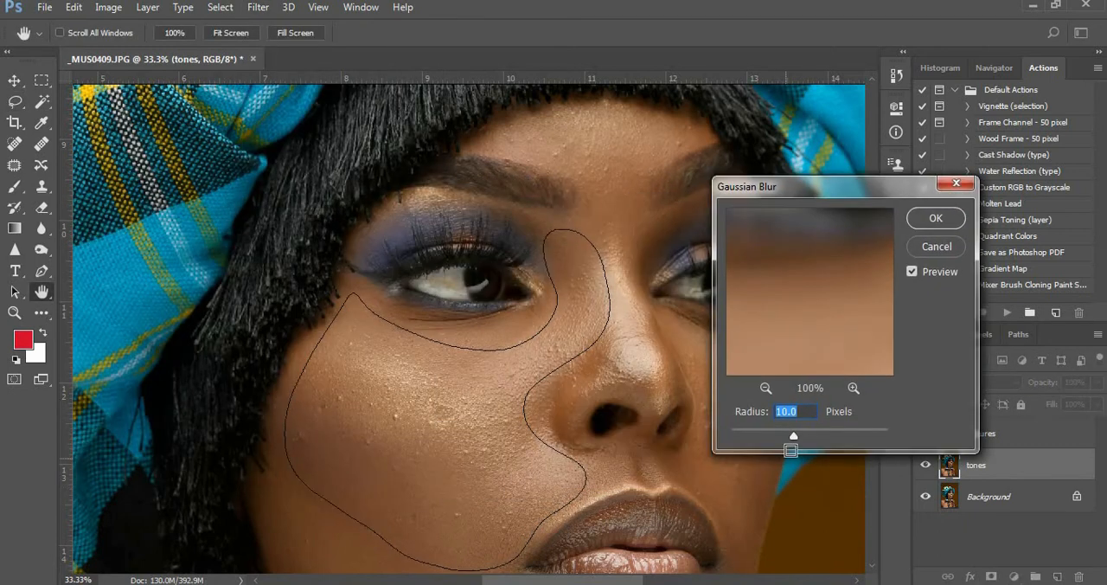
Try weak and strong Gaussian Blur radii between 0.1 and 75.5 pixels on the selected cheek
{"action": "left_click_drag", "start_coordinate": [796, 433], "coordinate": [703, 433]}
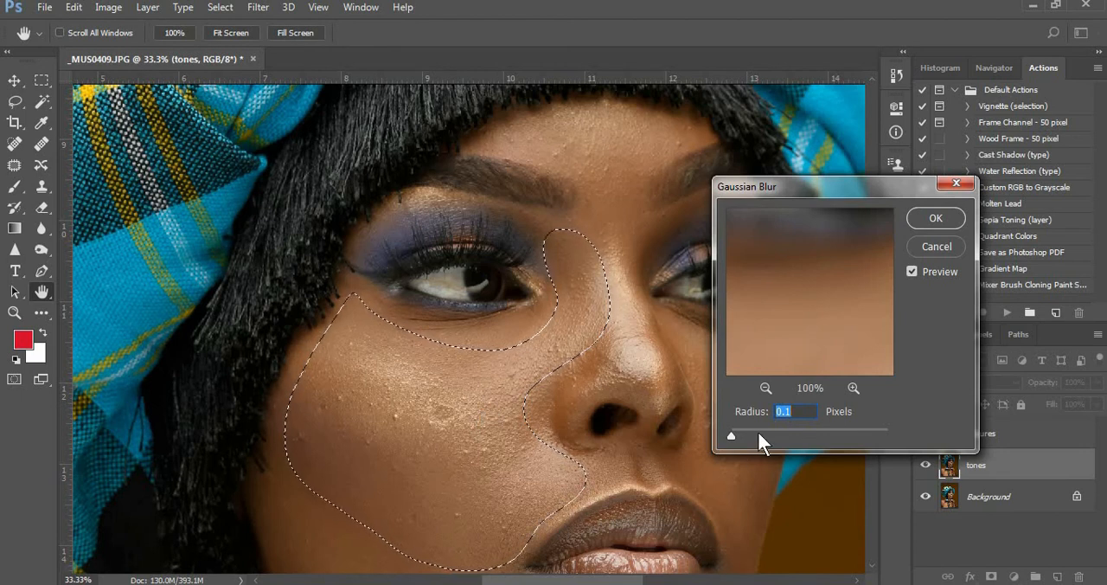
{"action": "left_click", "coordinate": [758, 431]}
{"action": "left_click", "coordinate": [837, 430]}
{"action": "mouse_move", "coordinate": [836, 430]}
{"action": "left_mouse_down"}
{"action": "mouse_move", "coordinate": [849, 431]}
{"action": "mouse_move", "coordinate": [824, 431]}
{"action": "left_mouse_up"}
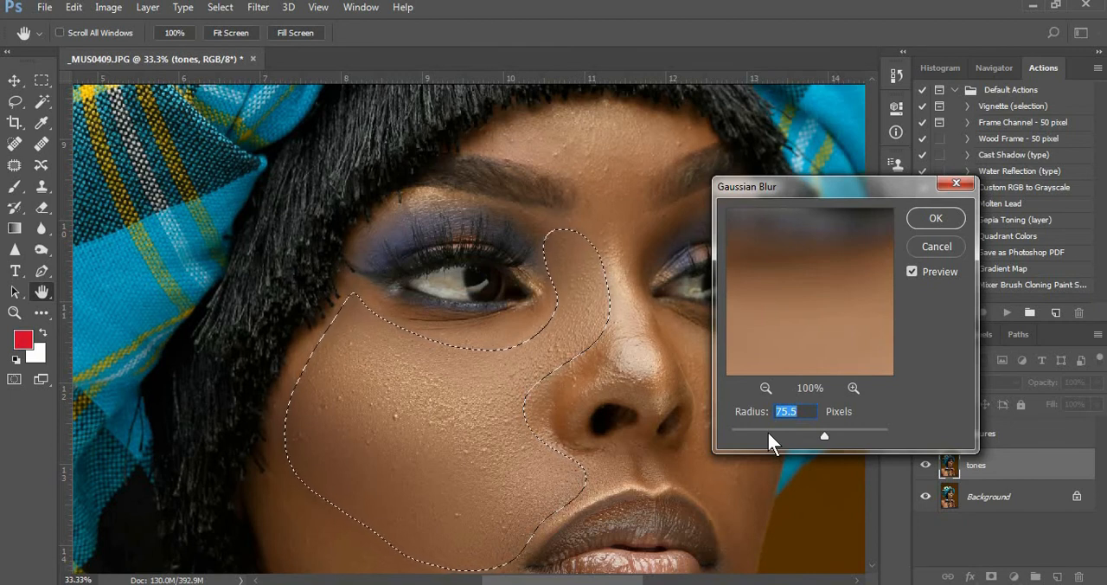
{"action": "left_click_drag", "start_coordinate": [824, 434], "coordinate": [743, 438]}
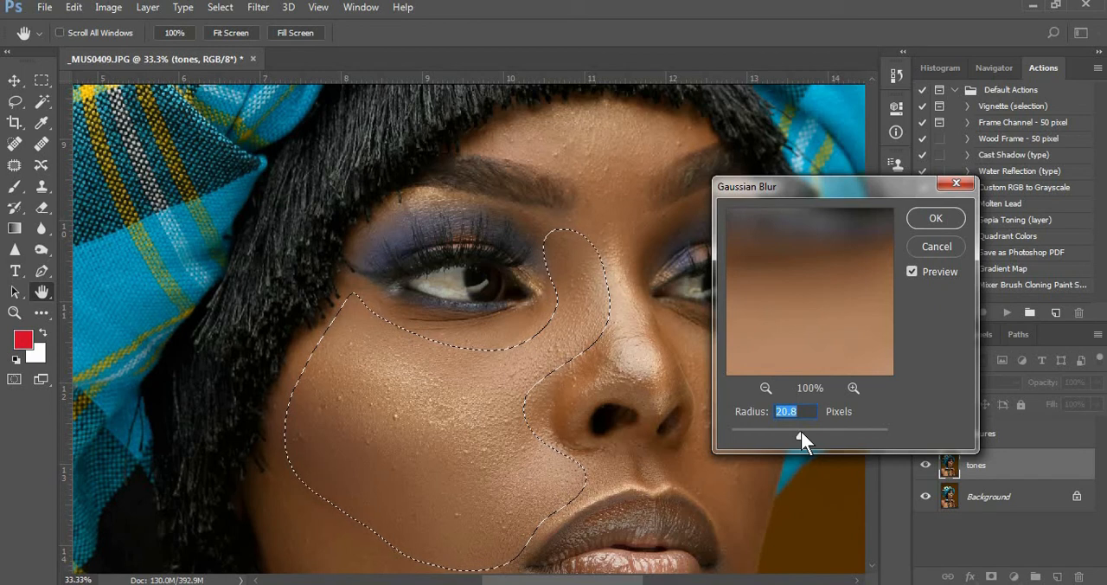
Apply the Gaussian Blur to the cheek with a radius of 26.3 pixels and clear the selection
{"action": "left_click_drag", "start_coordinate": [802, 431], "coordinate": [800, 432]}
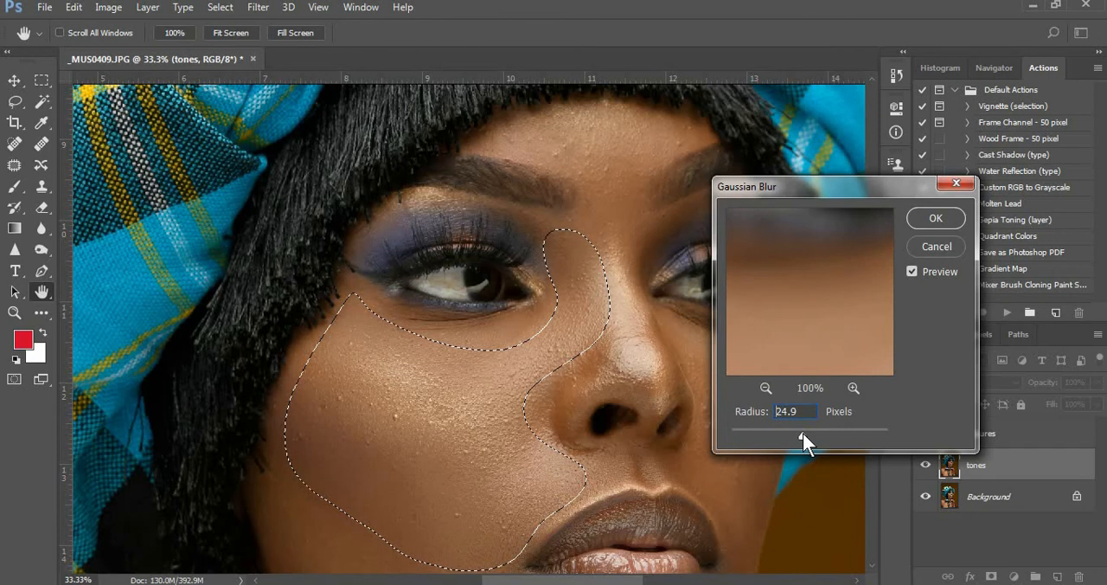
{"action": "left_click_drag", "start_coordinate": [803, 432], "coordinate": [804, 432]}
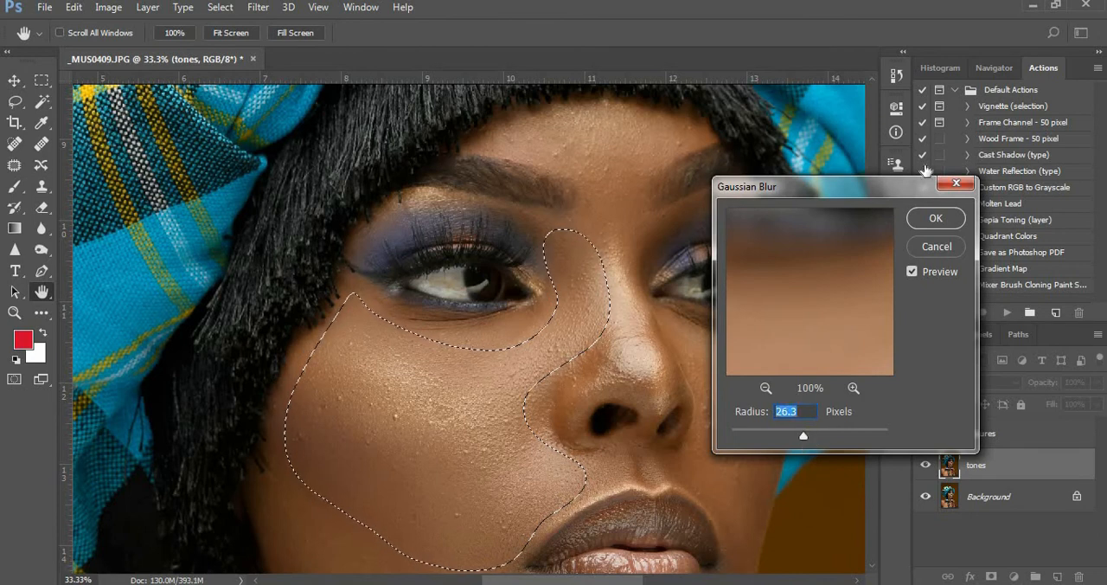
{"action": "left_click", "coordinate": [936, 219]}
{"action": "key", "text": "ctrl+d"}
Lasso the lower cheek along the jawline, apply Gaussian Blur with a 26.3 pixel radius, and deselect
{"action": "mouse_move", "coordinate": [459, 468]}
{"action": "left_mouse_down"}
{"action": "mouse_move", "coordinate": [559, 309]}
{"action": "mouse_move", "coordinate": [504, 250]}
{"action": "left_mouse_up"}
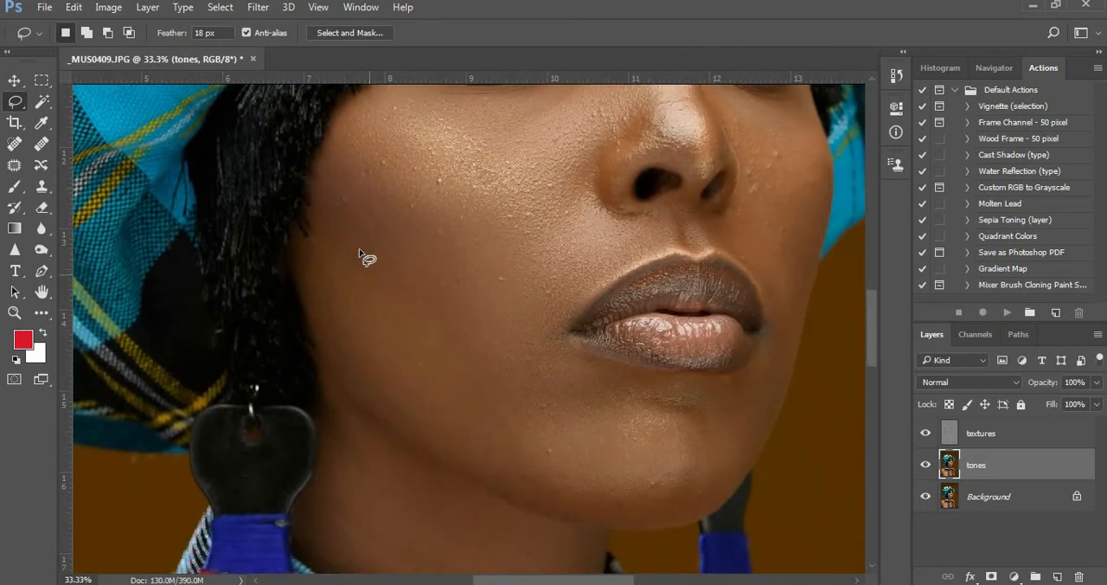
{"action": "mouse_move", "coordinate": [333, 206]}
{"action": "left_mouse_down"}
{"action": "mouse_move", "coordinate": [526, 356]}
{"action": "mouse_move", "coordinate": [621, 404]}
{"action": "mouse_move", "coordinate": [600, 471]}
{"action": "mouse_move", "coordinate": [508, 476]}
{"action": "mouse_move", "coordinate": [385, 406]}
{"action": "left_mouse_up"}
{"action": "mouse_move", "coordinate": [325, 317]}
{"action": "left_mouse_down"}
{"action": "mouse_move", "coordinate": [318, 281]}
{"action": "mouse_move", "coordinate": [333, 206]}
{"action": "left_mouse_up"}
{"action": "left_click", "coordinate": [258, 7]}
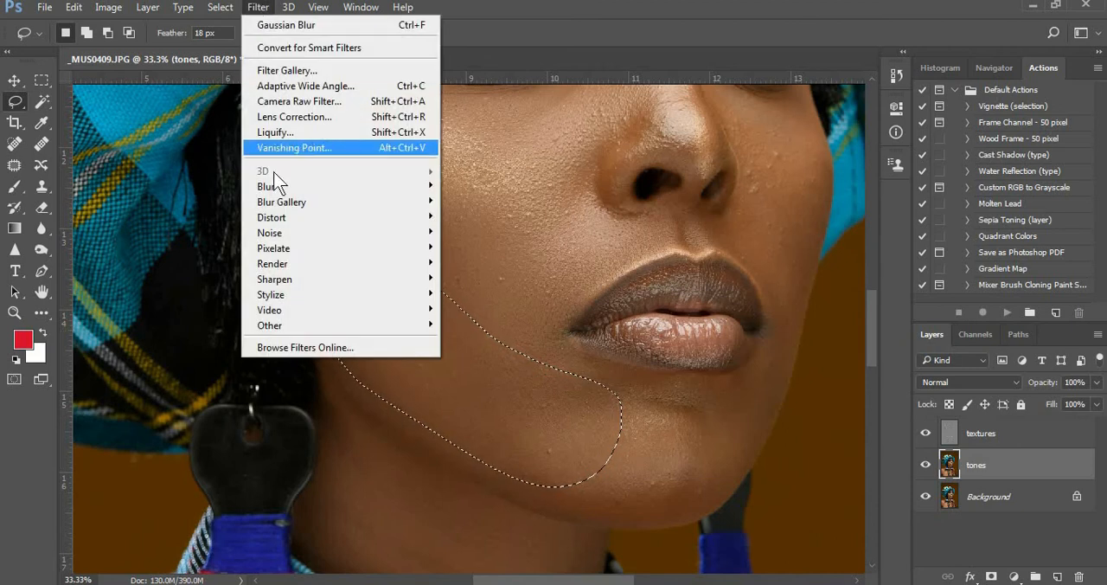
{"action": "mouse_move", "coordinate": [276, 184]}
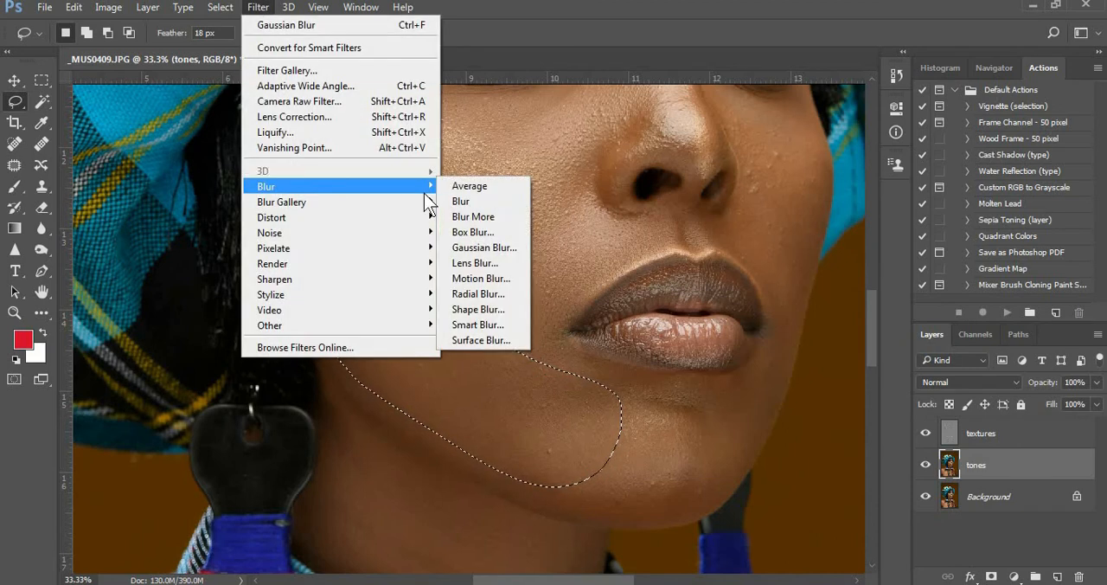
{"action": "left_click", "coordinate": [477, 247]}
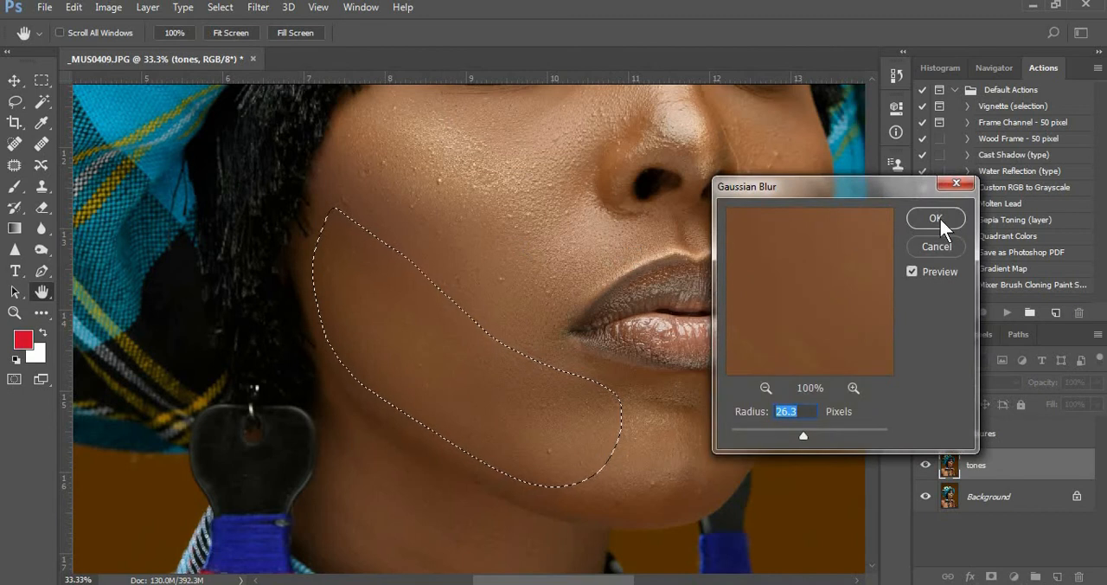
{"action": "left_click", "coordinate": [938, 222]}
{"action": "key", "text": "ctrl+d"}
Lasso the chin area below the lips on the tones layer
{"action": "mouse_move", "coordinate": [575, 411]}
{"action": "left_mouse_down"}
{"action": "mouse_move", "coordinate": [632, 401]}
{"action": "mouse_move", "coordinate": [728, 407]}
{"action": "left_mouse_up"}
{"action": "mouse_move", "coordinate": [587, 517]}
{"action": "left_mouse_down"}
{"action": "mouse_move", "coordinate": [526, 451]}
{"action": "mouse_move", "coordinate": [538, 401]}
{"action": "left_mouse_up"}
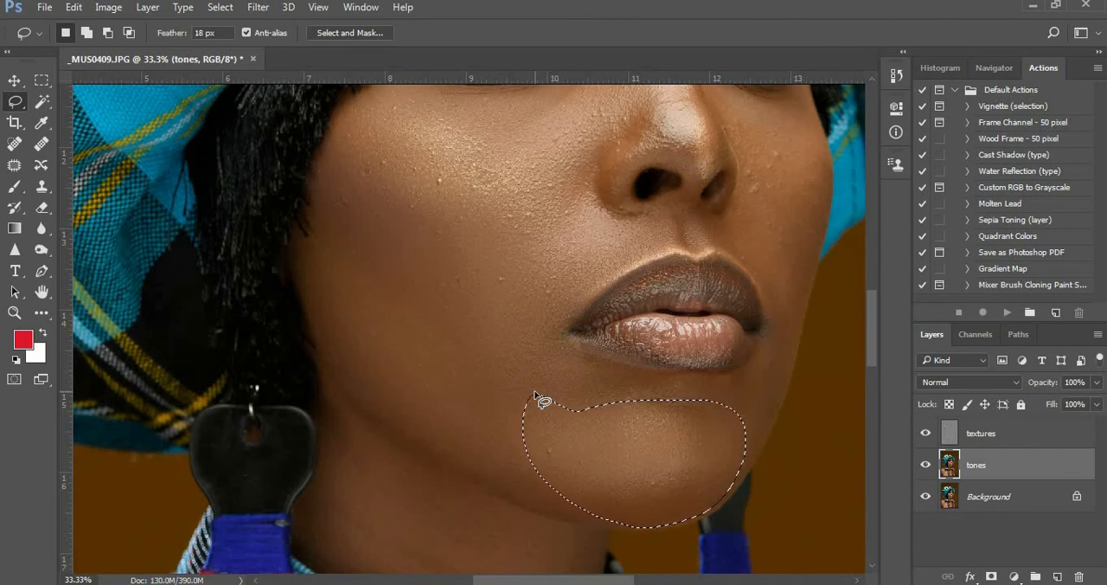
Lasso the forehead and the area between the eyebrows down to the nose bridge, and clear the selection
{"action": "mouse_move", "coordinate": [653, 226]}
{"action": "left_mouse_down"}
{"action": "mouse_move", "coordinate": [652, 388]}
{"action": "mouse_move", "coordinate": [516, 326]}
{"action": "mouse_move", "coordinate": [510, 389]}
{"action": "left_mouse_up"}
{"action": "left_click_drag", "start_coordinate": [524, 324], "coordinate": [535, 342]}
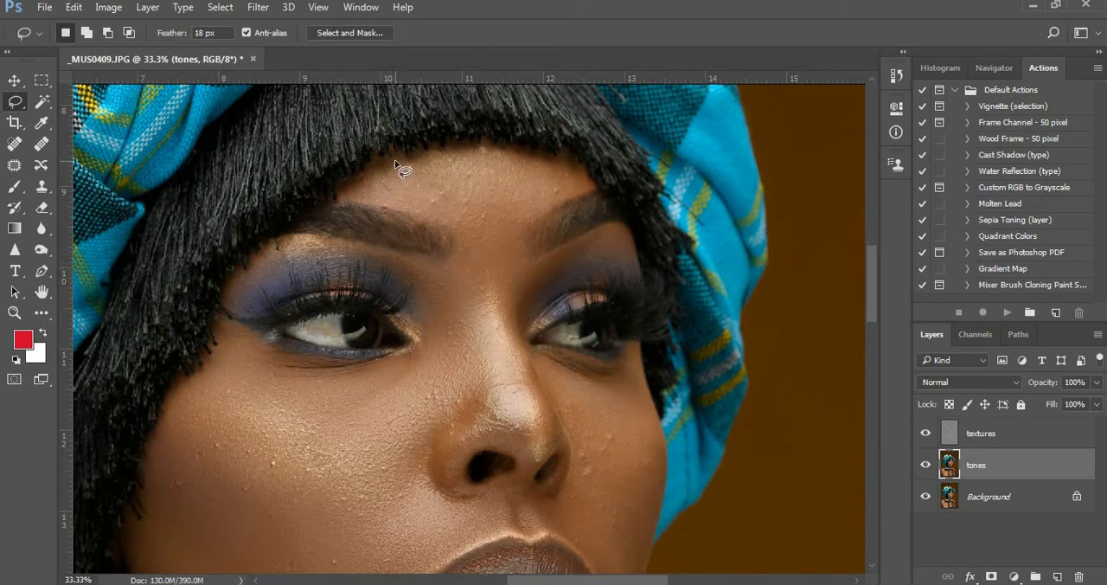
{"action": "mouse_move", "coordinate": [395, 161]}
{"action": "left_mouse_down"}
{"action": "mouse_move", "coordinate": [342, 195]}
{"action": "mouse_move", "coordinate": [413, 207]}
{"action": "left_mouse_up"}
{"action": "left_click_drag", "start_coordinate": [472, 271], "coordinate": [491, 315]}
{"action": "mouse_move", "coordinate": [535, 207]}
{"action": "left_mouse_down"}
{"action": "mouse_move", "coordinate": [583, 182]}
{"action": "mouse_move", "coordinate": [574, 165]}
{"action": "mouse_move", "coordinate": [428, 160]}
{"action": "left_mouse_up"}
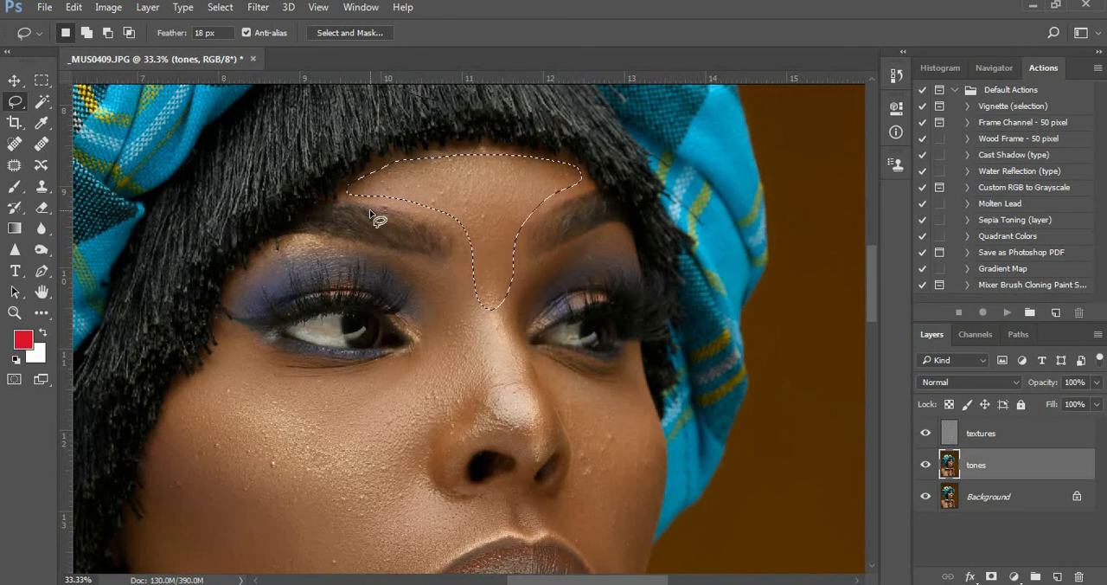
{"action": "left_click", "coordinate": [422, 297]}
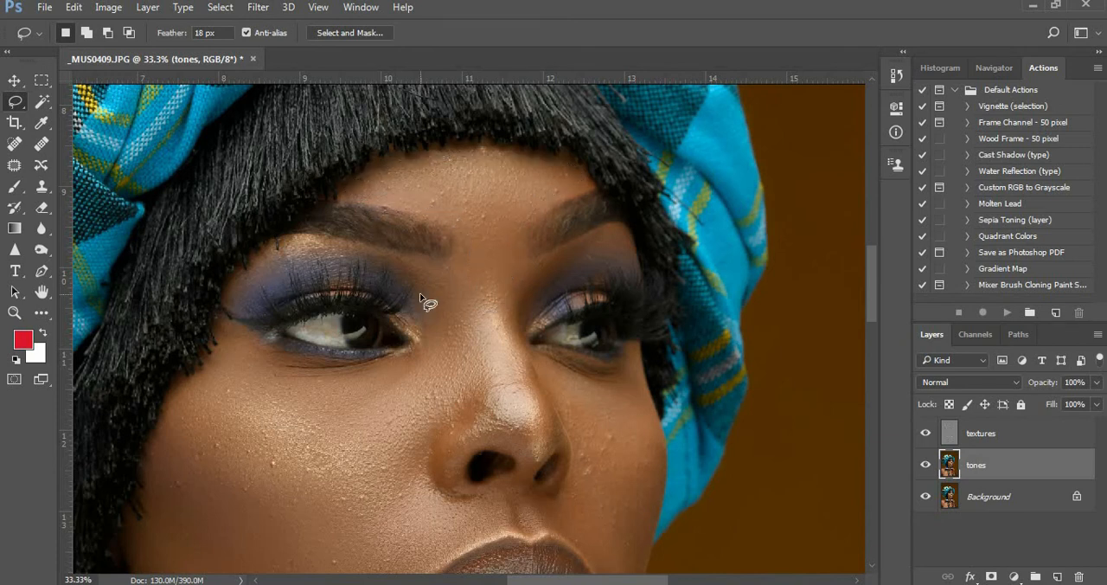
Lasso the bridge of the nose from between the eyebrows down to the nose tip on the tones layer
{"action": "mouse_move", "coordinate": [561, 400]}
{"action": "left_mouse_down"}
{"action": "mouse_move", "coordinate": [464, 300]}
{"action": "mouse_move", "coordinate": [438, 316]}
{"action": "left_mouse_up"}
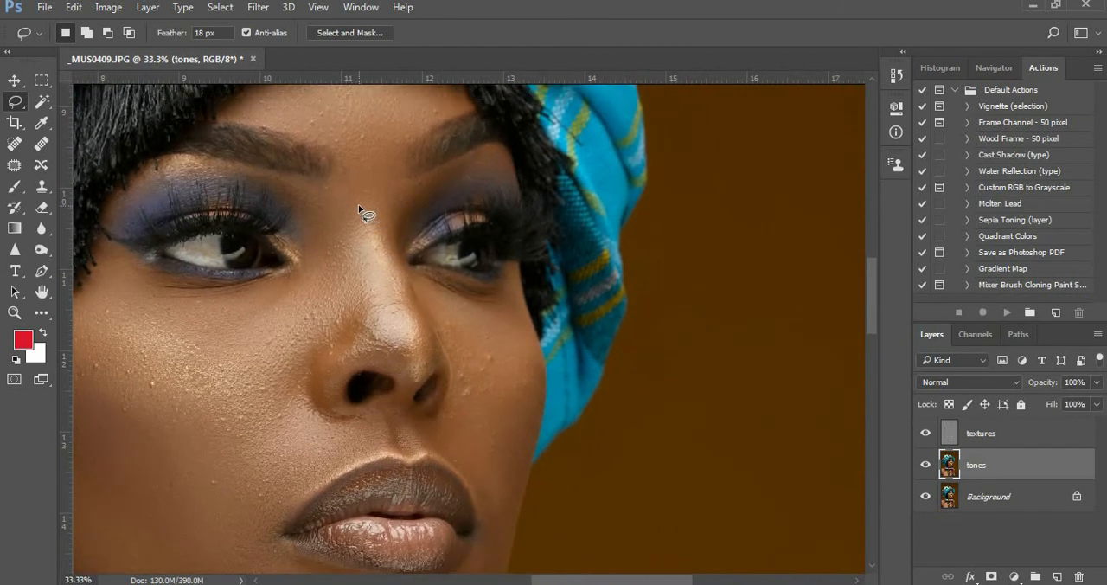
{"action": "mouse_move", "coordinate": [359, 208]}
{"action": "left_mouse_down"}
{"action": "mouse_move", "coordinate": [400, 379]}
{"action": "mouse_move", "coordinate": [412, 381]}
{"action": "mouse_move", "coordinate": [431, 361]}
{"action": "mouse_move", "coordinate": [380, 182]}
{"action": "mouse_move", "coordinate": [361, 203]}
{"action": "left_mouse_up"}
{"action": "left_click_drag", "start_coordinate": [352, 172], "coordinate": [380, 302]}
{"action": "mouse_move", "coordinate": [393, 353]}
{"action": "left_mouse_down"}
{"action": "mouse_move", "coordinate": [414, 378]}
{"action": "mouse_move", "coordinate": [435, 364]}
{"action": "mouse_move", "coordinate": [433, 333]}
{"action": "left_mouse_up"}
{"action": "left_click_drag", "start_coordinate": [381, 194], "coordinate": [381, 169]}
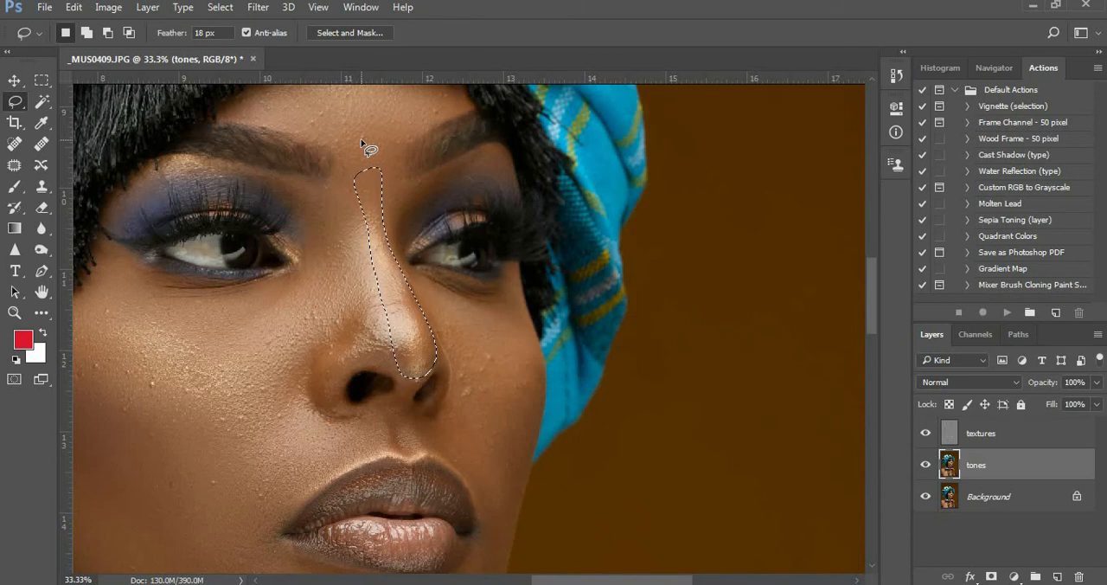
{"action": "left_click", "coordinate": [265, 7]}
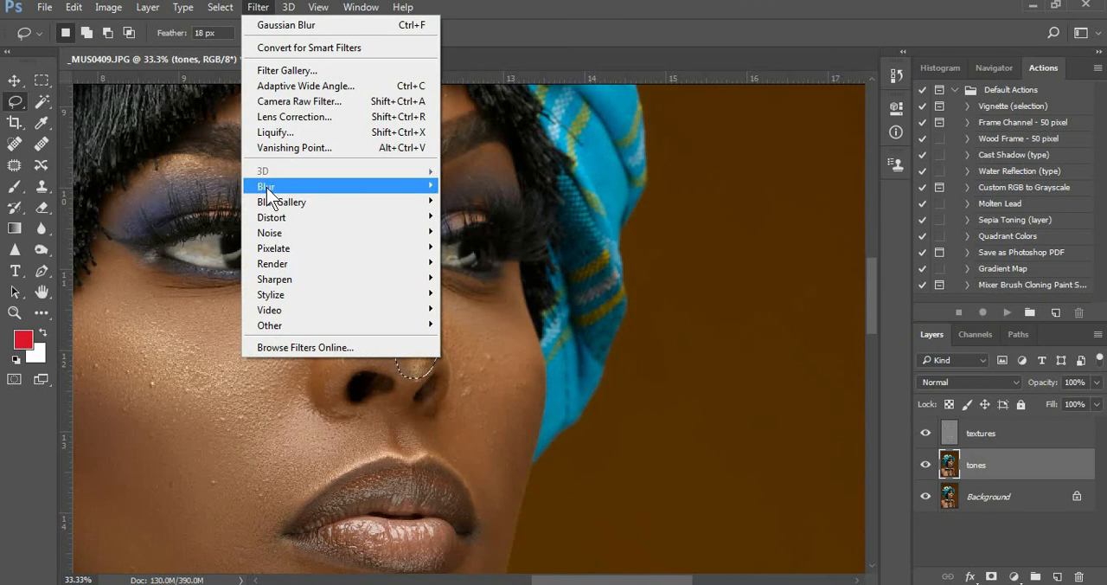
{"action": "mouse_move", "coordinate": [295, 185]}
{"action": "left_click", "coordinate": [487, 248]}
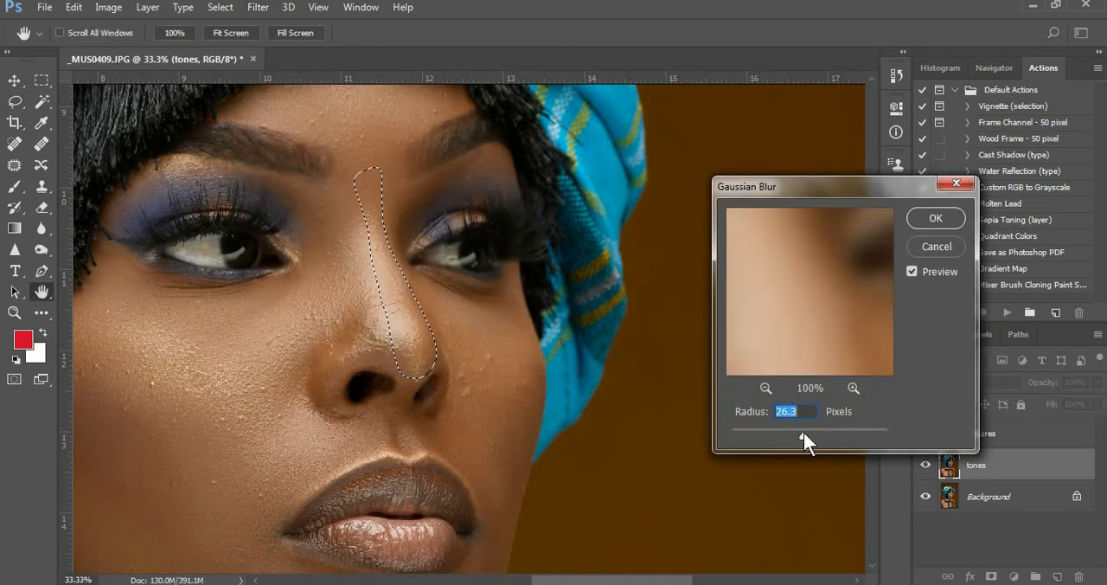
{"action": "left_click", "coordinate": [936, 242]}
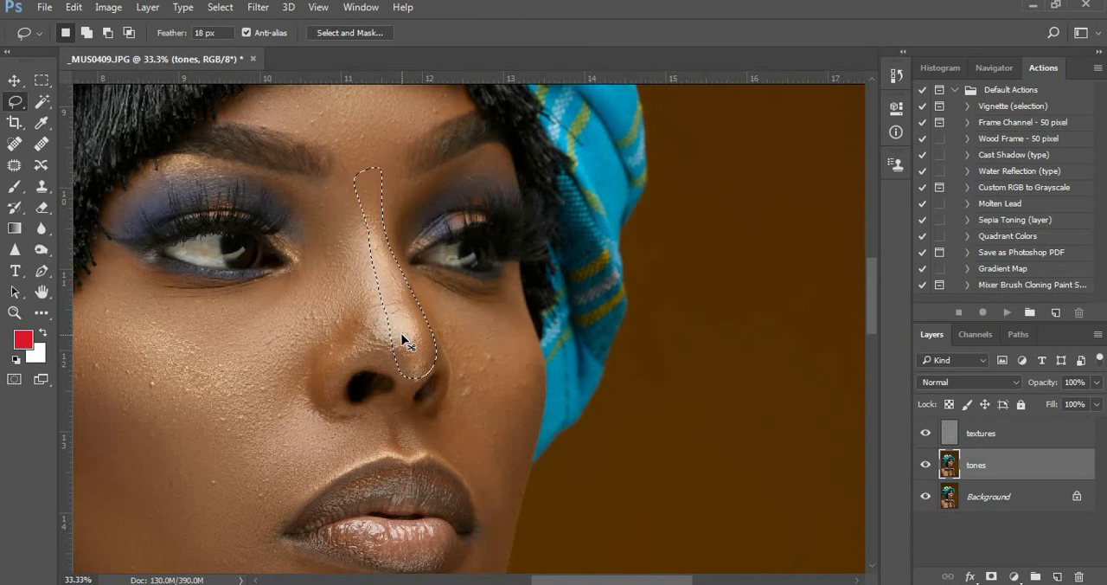
Apply Gaussian Blur with a 15.3 pixel radius to the nose selection and deselect it
{"action": "left_click", "coordinate": [258, 7]}
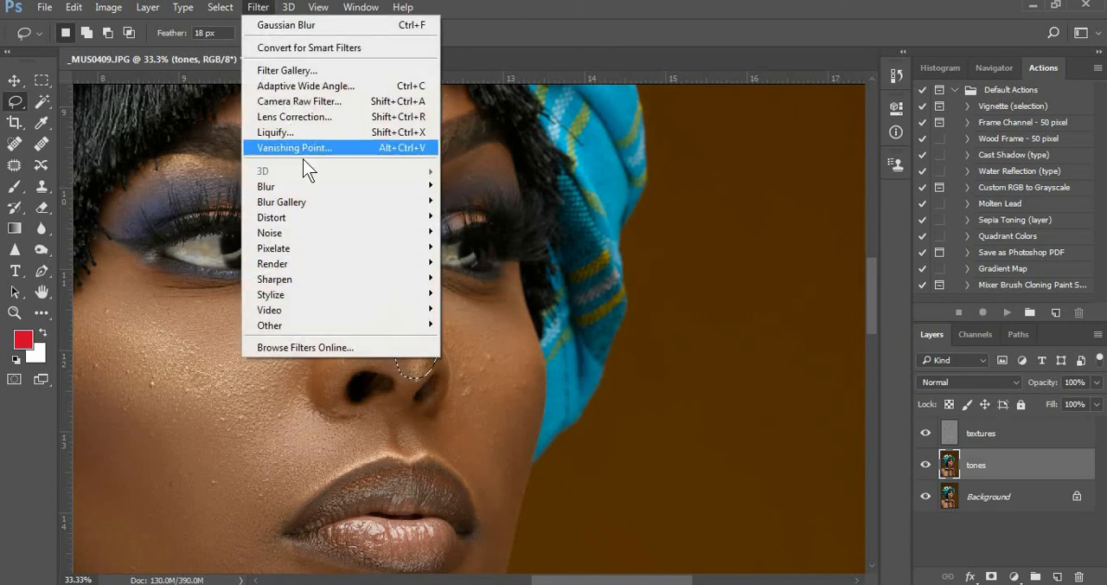
{"action": "mouse_move", "coordinate": [307, 187]}
{"action": "left_click", "coordinate": [490, 247]}
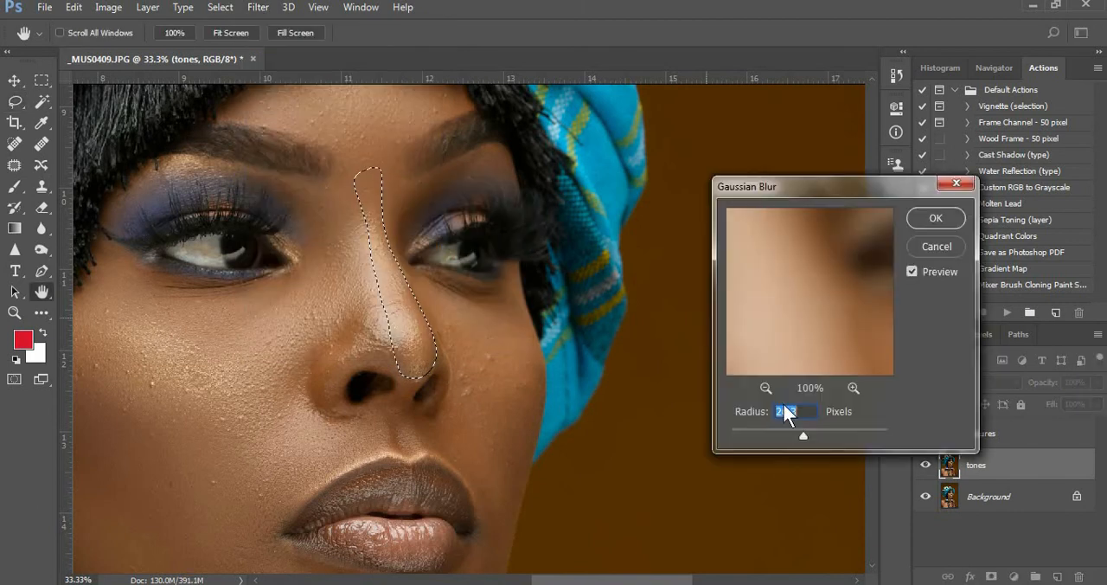
{"action": "left_click_drag", "start_coordinate": [755, 431], "coordinate": [796, 433]}
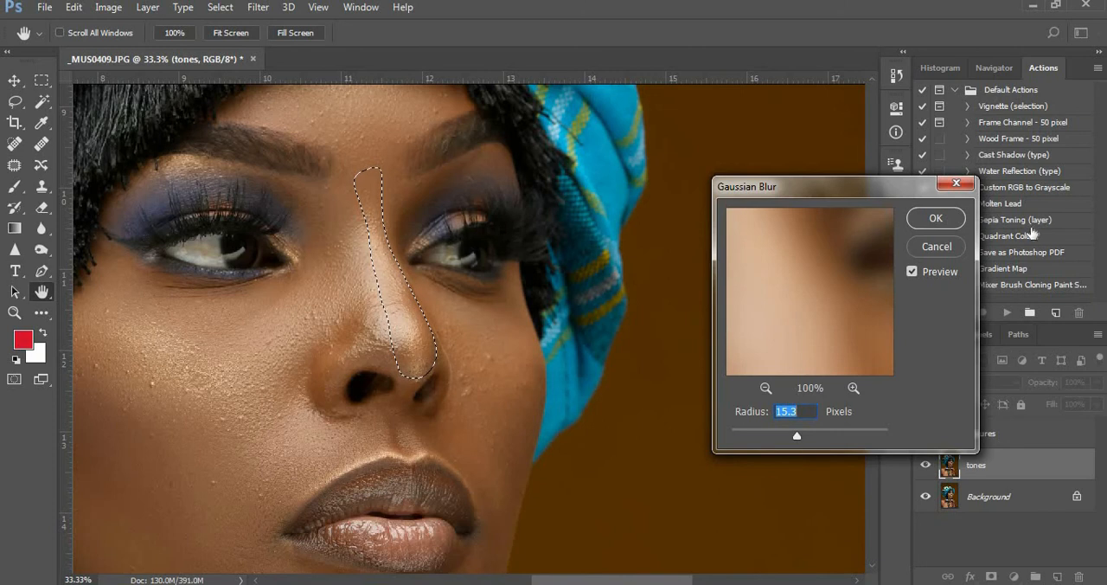
{"action": "left_click", "coordinate": [941, 218]}
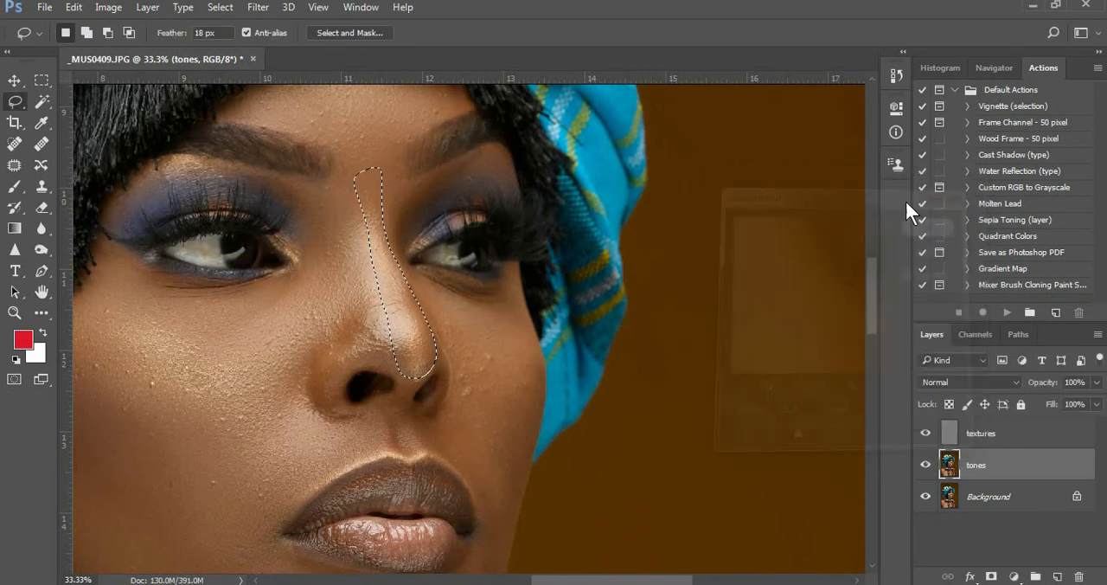
{"action": "key", "text": "ctrl+d"}
Lasso the far cheek from below the eye, around the nostril, down past the corner of the lips
{"action": "mouse_move", "coordinate": [423, 291]}
{"action": "left_mouse_down"}
{"action": "mouse_move", "coordinate": [462, 370]}
{"action": "mouse_move", "coordinate": [419, 428]}
{"action": "mouse_move", "coordinate": [455, 452]}
{"action": "mouse_move", "coordinate": [483, 537]}
{"action": "mouse_move", "coordinate": [503, 550]}
{"action": "mouse_move", "coordinate": [527, 491]}
{"action": "left_mouse_up"}
{"action": "key", "text": "ctrl+d"}
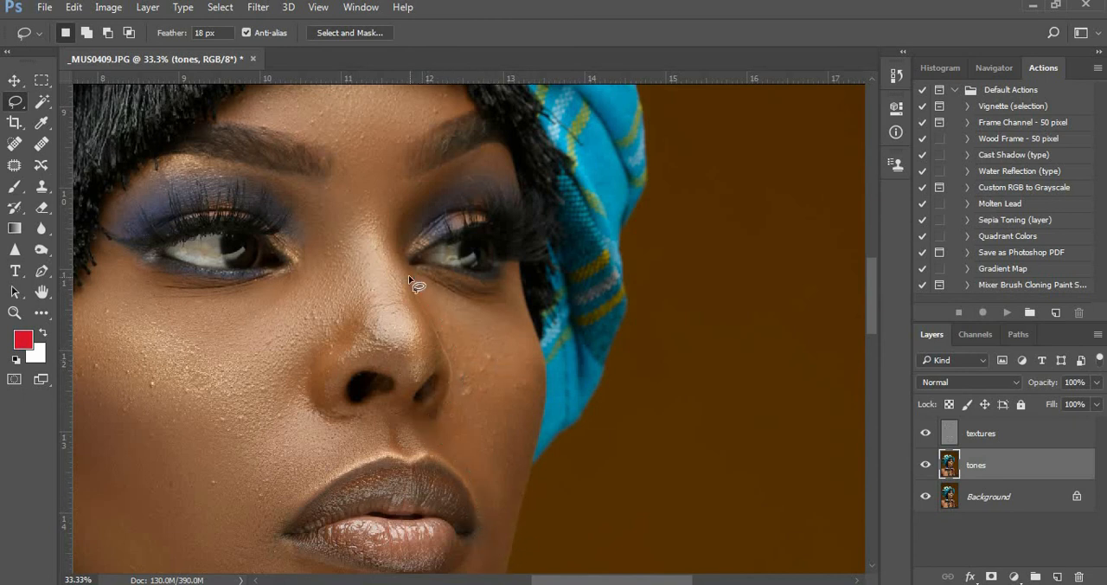
{"action": "mouse_move", "coordinate": [444, 416]}
{"action": "left_mouse_down"}
{"action": "mouse_move", "coordinate": [445, 446]}
{"action": "mouse_move", "coordinate": [476, 475]}
{"action": "mouse_move", "coordinate": [491, 552]}
{"action": "mouse_move", "coordinate": [528, 454]}
{"action": "mouse_move", "coordinate": [533, 362]}
{"action": "mouse_move", "coordinate": [503, 317]}
{"action": "mouse_move", "coordinate": [410, 276]}
{"action": "left_mouse_up"}
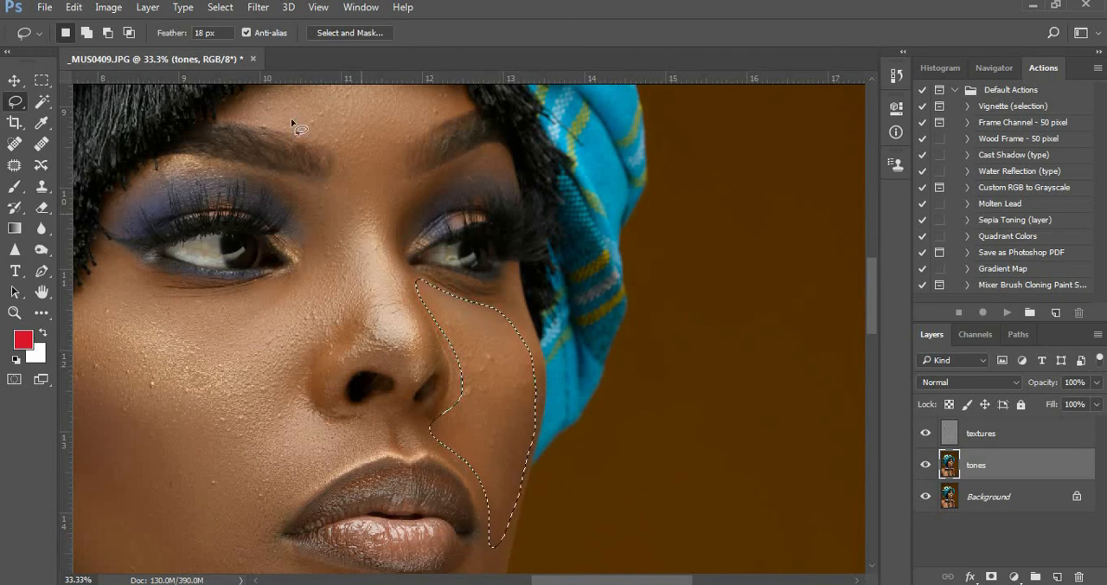
Apply Gaussian Blur with a 19.4 pixel radius to the far cheek and clear the selection
{"action": "left_click", "coordinate": [258, 7]}
{"action": "mouse_move", "coordinate": [271, 184]}
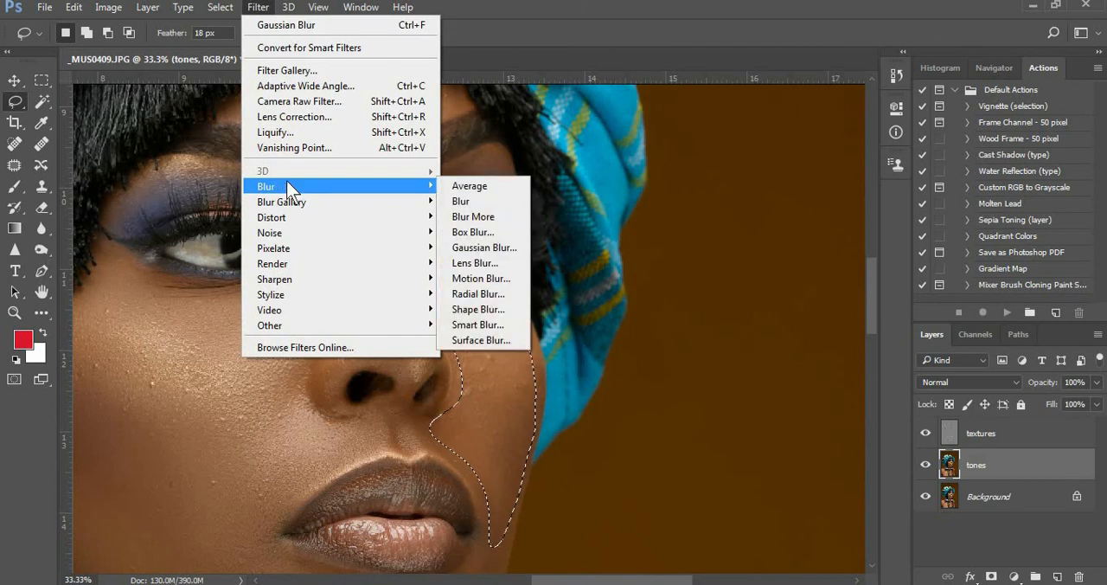
{"action": "left_click", "coordinate": [478, 248]}
{"action": "left_click_drag", "start_coordinate": [797, 434], "coordinate": [799, 431]}
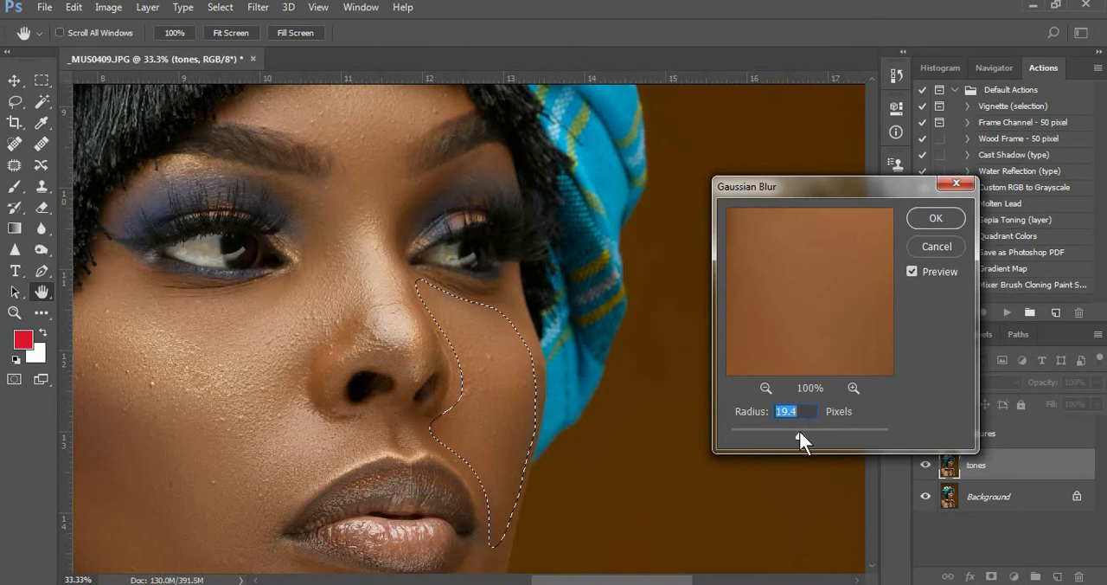
{"action": "left_click", "coordinate": [931, 216]}
{"action": "key", "text": "ctrl+d"}
Lasso the skin between eyebrow and eyelid above each eye in turn, clearing each selection
{"action": "mouse_move", "coordinate": [268, 211]}
{"action": "left_mouse_down"}
{"action": "mouse_move", "coordinate": [390, 287]}
{"action": "mouse_move", "coordinate": [483, 312]}
{"action": "left_mouse_up"}
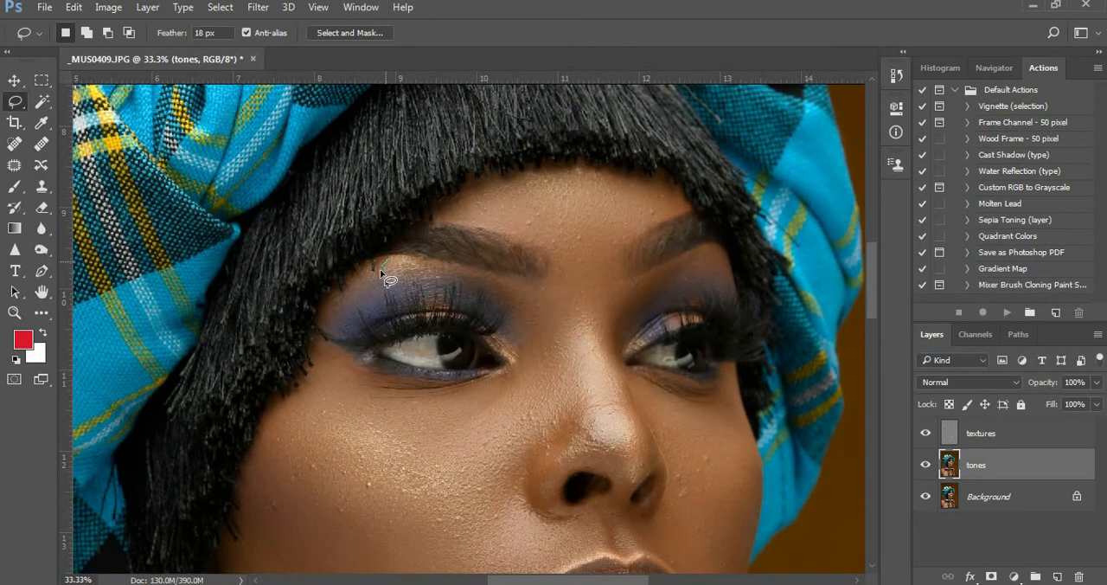
{"action": "mouse_move", "coordinate": [346, 297]}
{"action": "left_mouse_down"}
{"action": "mouse_move", "coordinate": [328, 327]}
{"action": "mouse_move", "coordinate": [368, 307]}
{"action": "mouse_move", "coordinate": [375, 314]}
{"action": "mouse_move", "coordinate": [387, 290]}
{"action": "mouse_move", "coordinate": [410, 285]}
{"action": "mouse_move", "coordinate": [477, 302]}
{"action": "mouse_move", "coordinate": [489, 294]}
{"action": "mouse_move", "coordinate": [407, 253]}
{"action": "left_mouse_up"}
{"action": "key", "text": "ctrl+d"}
{"action": "mouse_move", "coordinate": [693, 254]}
{"action": "left_mouse_down"}
{"action": "mouse_move", "coordinate": [631, 287]}
{"action": "mouse_move", "coordinate": [631, 303]}
{"action": "mouse_move", "coordinate": [733, 290]}
{"action": "mouse_move", "coordinate": [711, 247]}
{"action": "left_mouse_up"}
{"action": "key", "text": "ctrl+d"}
Lasso the jawline and neck skin above the beaded collar on the tones layer, and clear the selection
{"action": "left_click_drag", "start_coordinate": [526, 361], "coordinate": [515, 305]}
{"action": "scroll", "coordinate": [515, 305], "scroll_direction": "down", "scroll_amount": 5}
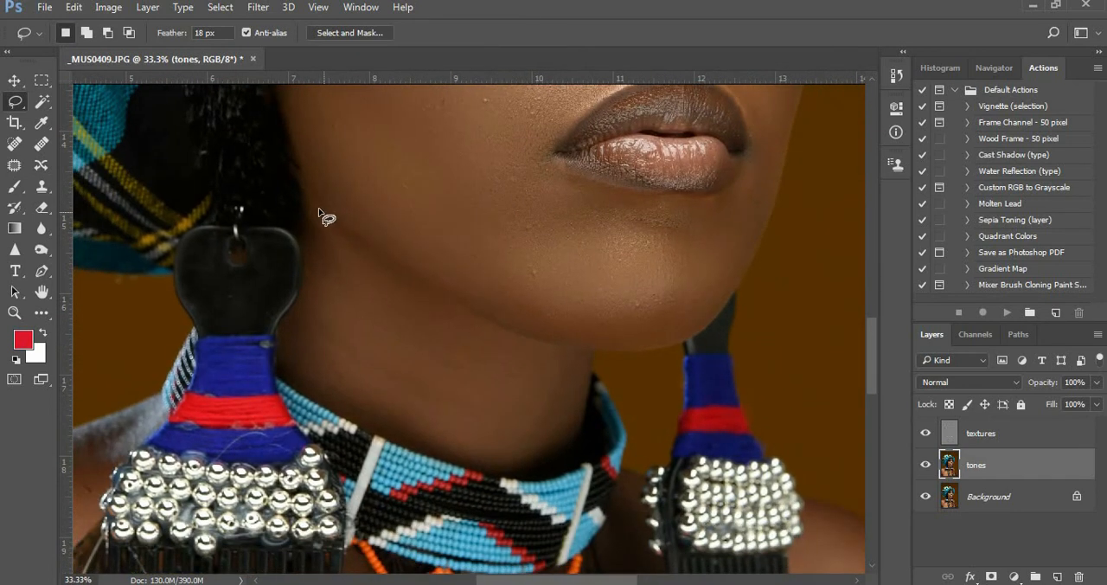
{"action": "mouse_move", "coordinate": [309, 194]}
{"action": "left_mouse_down"}
{"action": "mouse_move", "coordinate": [358, 247]}
{"action": "mouse_move", "coordinate": [544, 359]}
{"action": "mouse_move", "coordinate": [564, 394]}
{"action": "mouse_move", "coordinate": [548, 437]}
{"action": "mouse_move", "coordinate": [499, 452]}
{"action": "mouse_move", "coordinate": [380, 413]}
{"action": "mouse_move", "coordinate": [316, 371]}
{"action": "mouse_move", "coordinate": [307, 348]}
{"action": "mouse_move", "coordinate": [313, 227]}
{"action": "left_mouse_up"}
{"action": "key", "text": "ctrl+h"}
{"action": "mouse_move", "coordinate": [509, 357]}
{"action": "left_mouse_down"}
{"action": "mouse_move", "coordinate": [500, 449]}
{"action": "mouse_move", "coordinate": [553, 446]}
{"action": "mouse_move", "coordinate": [568, 415]}
{"action": "mouse_move", "coordinate": [571, 372]}
{"action": "left_mouse_up"}
{"action": "left_click", "coordinate": [412, 294], "text": "alt"}
{"action": "left_click", "coordinate": [412, 294], "text": "alt"}
{"action": "mouse_move", "coordinate": [317, 374]}
{"action": "left_mouse_down"}
{"action": "mouse_move", "coordinate": [434, 262]}
{"action": "mouse_move", "coordinate": [549, 237]}
{"action": "mouse_move", "coordinate": [536, 292]}
{"action": "mouse_move", "coordinate": [365, 330]}
{"action": "left_mouse_up"}
{"action": "left_click_drag", "start_coordinate": [462, 348], "coordinate": [476, 284]}
{"action": "key", "text": "ctrl+d"}
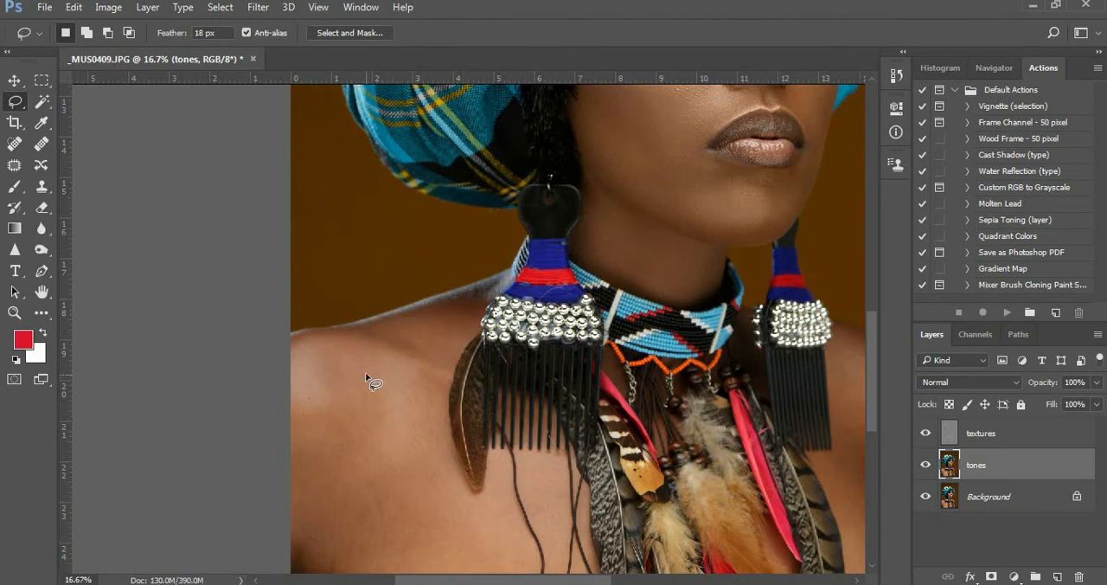
Lasso the large skin area from the near shoulder down across the chest, keeping clear of the earring feather
{"action": "scroll", "coordinate": [445, 407], "scroll_direction": "down", "scroll_amount": 3}
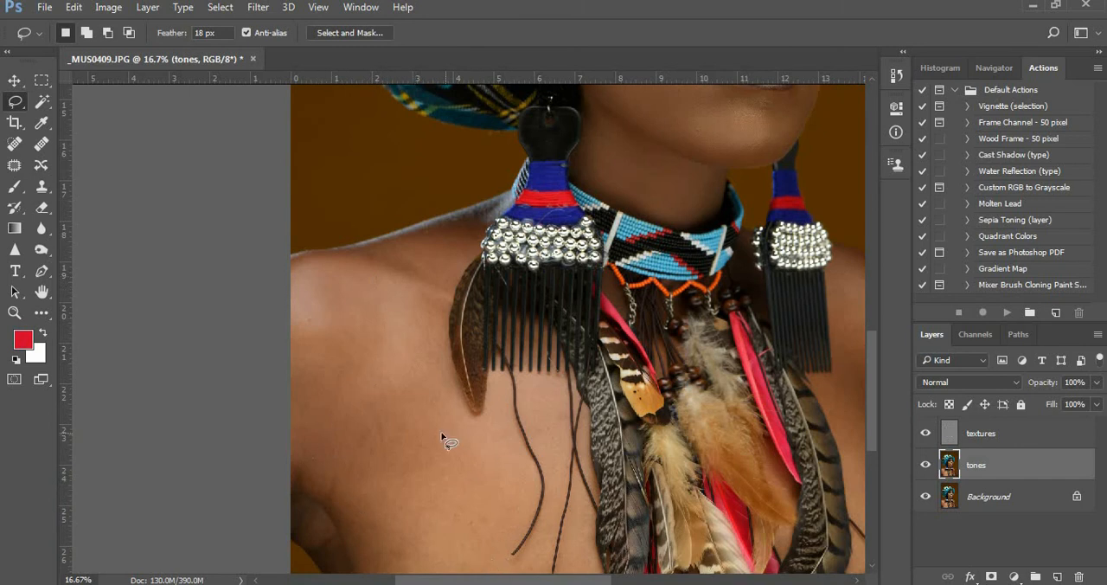
{"action": "left_click", "coordinate": [384, 295]}
{"action": "key", "text": "Return"}
{"action": "mouse_move", "coordinate": [336, 381]}
{"action": "left_mouse_down"}
{"action": "mouse_move", "coordinate": [296, 396]}
{"action": "mouse_move", "coordinate": [274, 433]}
{"action": "mouse_move", "coordinate": [383, 573]}
{"action": "left_mouse_up"}
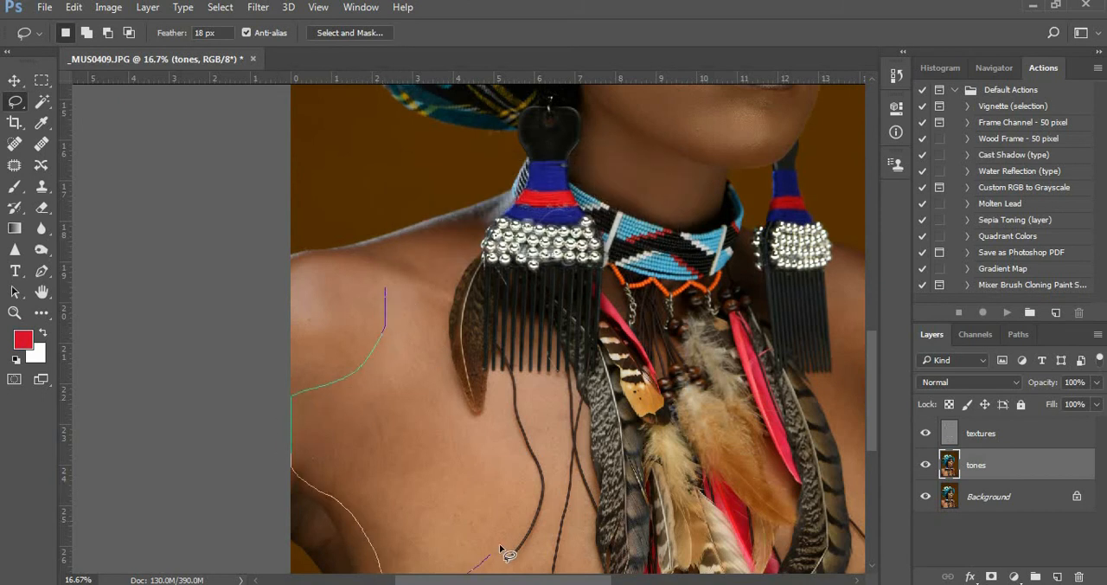
{"action": "mouse_move", "coordinate": [468, 424]}
{"action": "left_mouse_down"}
{"action": "mouse_move", "coordinate": [438, 406]}
{"action": "mouse_move", "coordinate": [432, 303]}
{"action": "mouse_move", "coordinate": [386, 289]}
{"action": "left_mouse_up"}
Apply Gaussian Blur with a 42.9 pixel radius to the shoulder and chest area and deselect
{"action": "left_click", "coordinate": [258, 7]}
{"action": "mouse_move", "coordinate": [303, 191]}
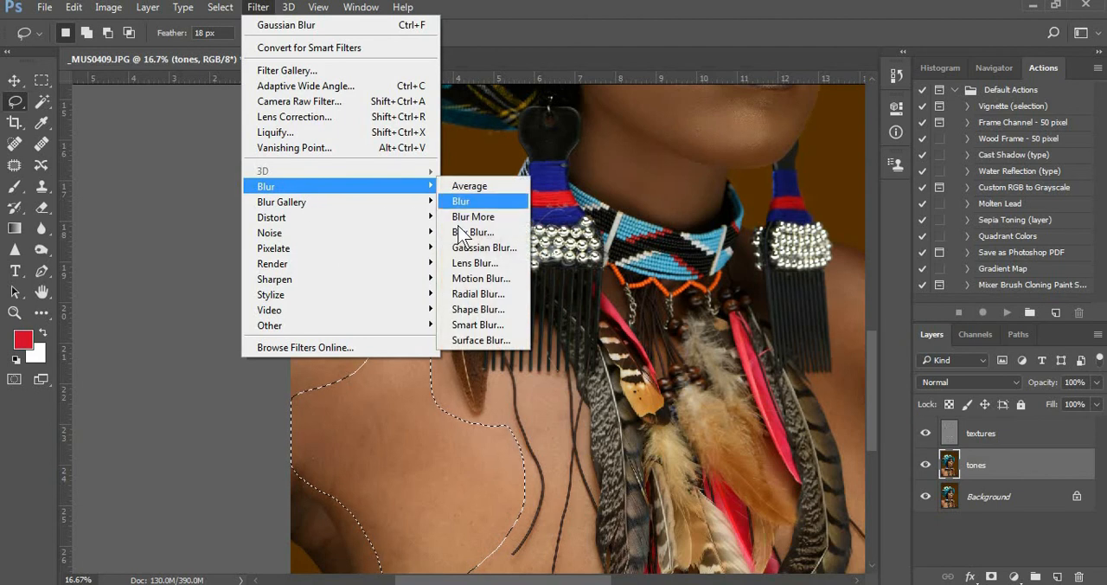
{"action": "left_click", "coordinate": [482, 249]}
{"action": "left_click_drag", "start_coordinate": [803, 431], "coordinate": [813, 430]}
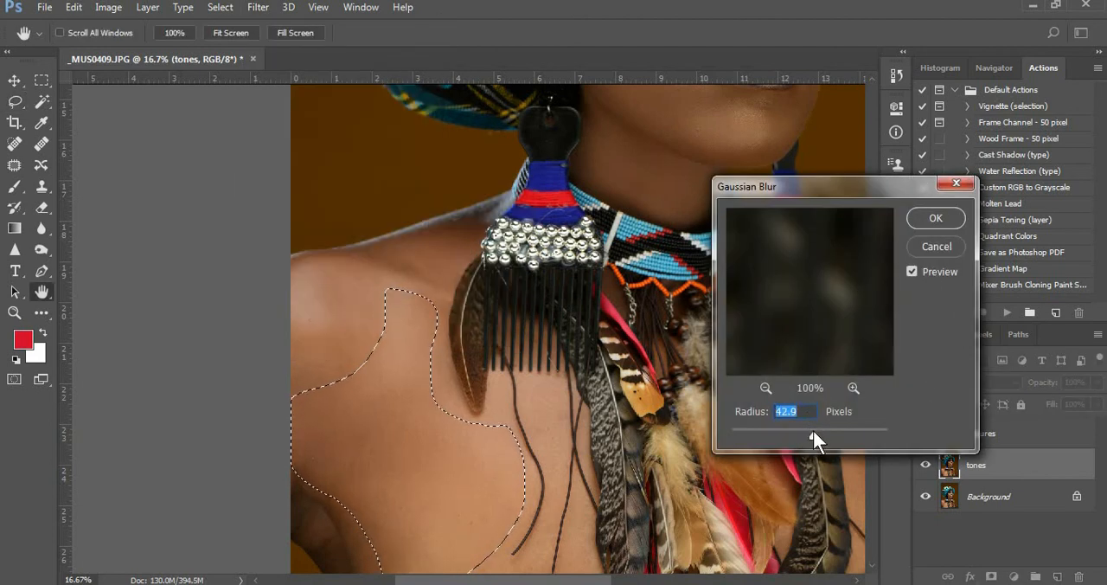
{"action": "left_click", "coordinate": [936, 218]}
{"action": "key", "text": "ctrl+d"}
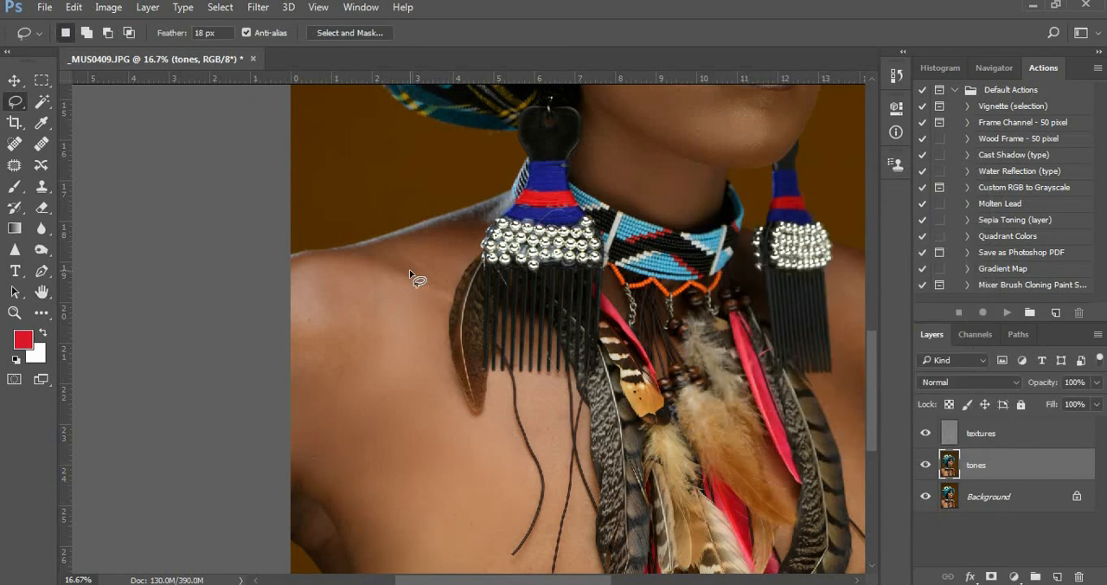
Lasso the near shoulder's rounded top and the chest strip between the hanging cords, clearing each selection
{"action": "mouse_move", "coordinate": [304, 259]}
{"action": "left_mouse_down"}
{"action": "mouse_move", "coordinate": [269, 312]}
{"action": "mouse_move", "coordinate": [294, 404]}
{"action": "mouse_move", "coordinate": [335, 408]}
{"action": "mouse_move", "coordinate": [380, 363]}
{"action": "mouse_move", "coordinate": [394, 313]}
{"action": "mouse_move", "coordinate": [376, 281]}
{"action": "mouse_move", "coordinate": [326, 264]}
{"action": "left_mouse_up"}
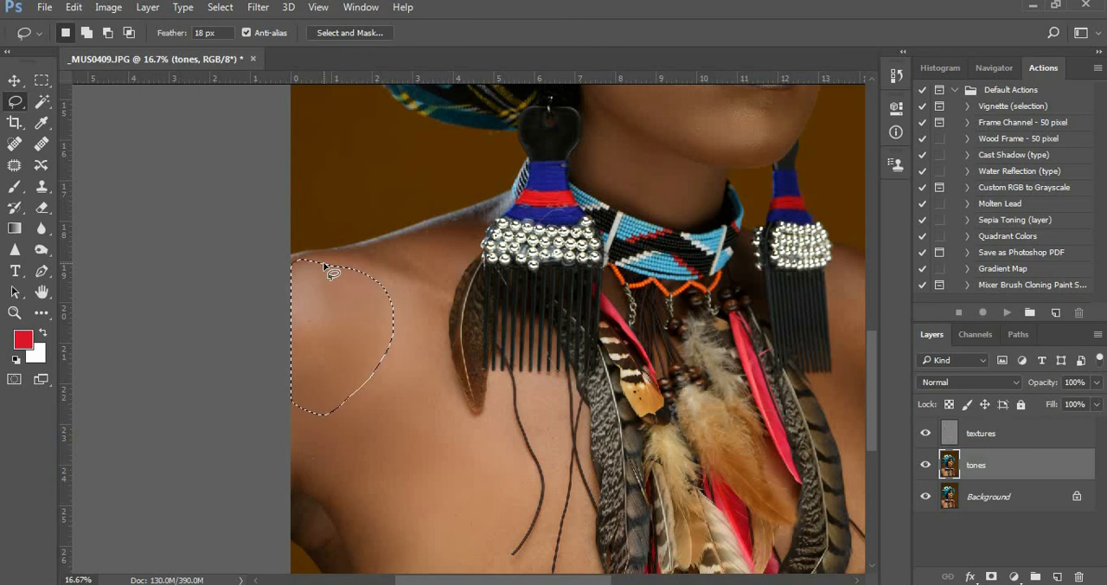
{"action": "key", "text": "ctrl+d"}
{"action": "left_click_drag", "start_coordinate": [414, 283], "coordinate": [366, 230]}
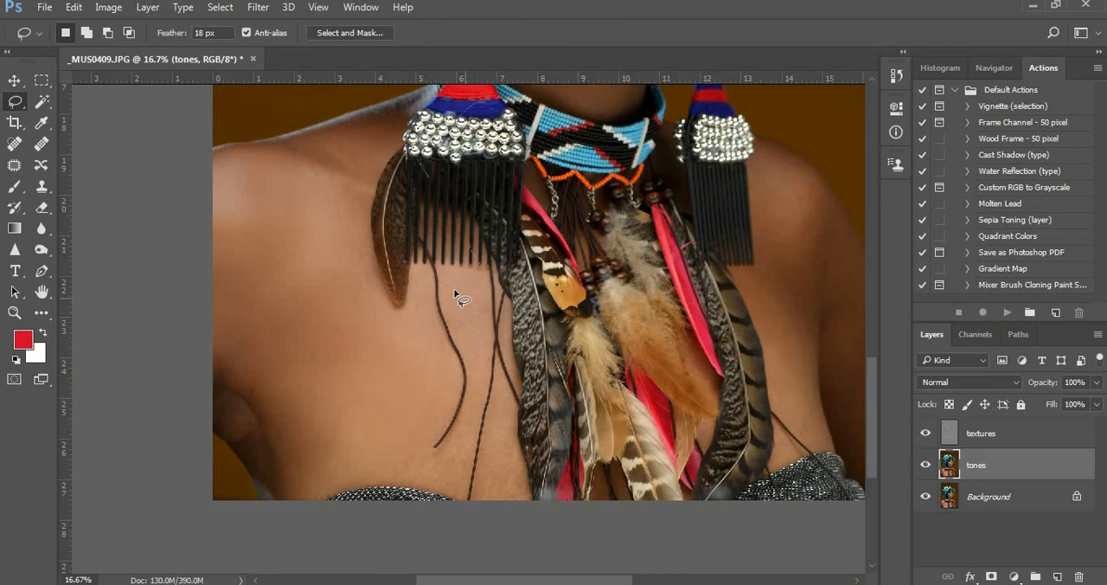
{"action": "left_click_drag", "start_coordinate": [455, 313], "coordinate": [474, 381]}
{"action": "mouse_move", "coordinate": [433, 446]}
{"action": "left_mouse_down"}
{"action": "mouse_move", "coordinate": [349, 455]}
{"action": "mouse_move", "coordinate": [418, 483]}
{"action": "mouse_move", "coordinate": [444, 485]}
{"action": "mouse_move", "coordinate": [463, 469]}
{"action": "mouse_move", "coordinate": [494, 353]}
{"action": "mouse_move", "coordinate": [470, 277]}
{"action": "left_mouse_up"}
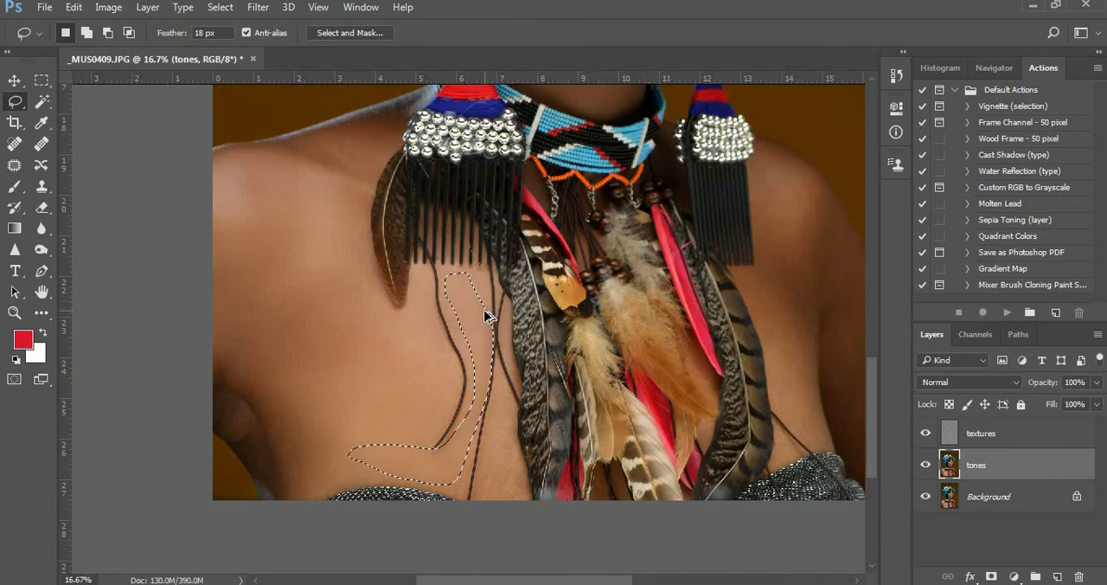
{"action": "left_click", "coordinate": [442, 279]}
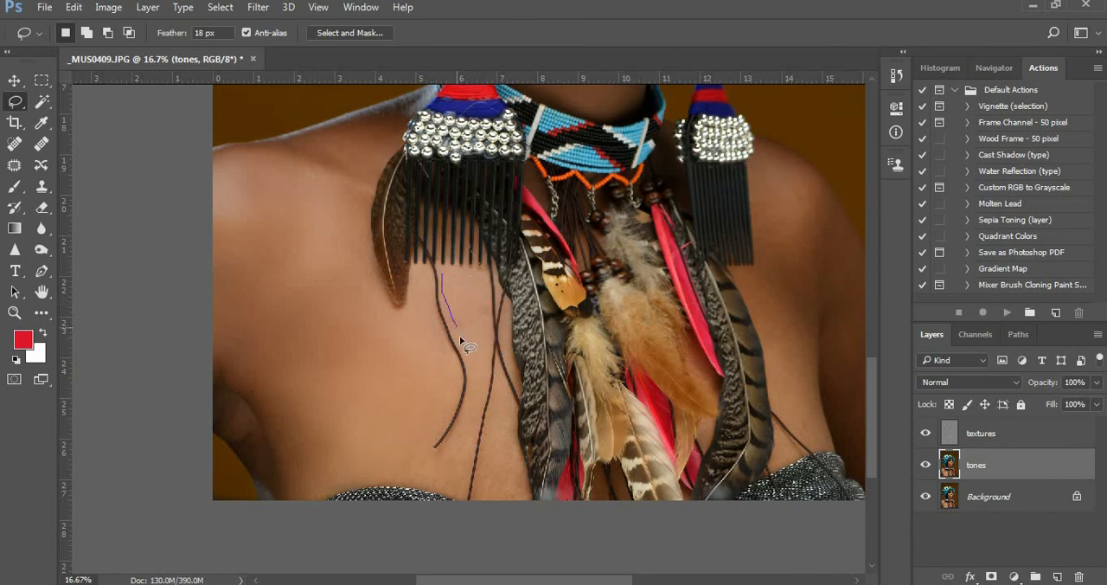
{"action": "left_click_drag", "start_coordinate": [467, 281], "coordinate": [462, 279]}
Lasso the lower chest just above the dress and the skin patch between the cords and feathers, clearing each selection
{"action": "left_click", "coordinate": [344, 406]}
{"action": "mouse_move", "coordinate": [398, 476]}
{"action": "left_mouse_down"}
{"action": "mouse_move", "coordinate": [458, 485]}
{"action": "mouse_move", "coordinate": [462, 458]}
{"action": "mouse_move", "coordinate": [424, 457]}
{"action": "mouse_move", "coordinate": [390, 424]}
{"action": "left_mouse_up"}
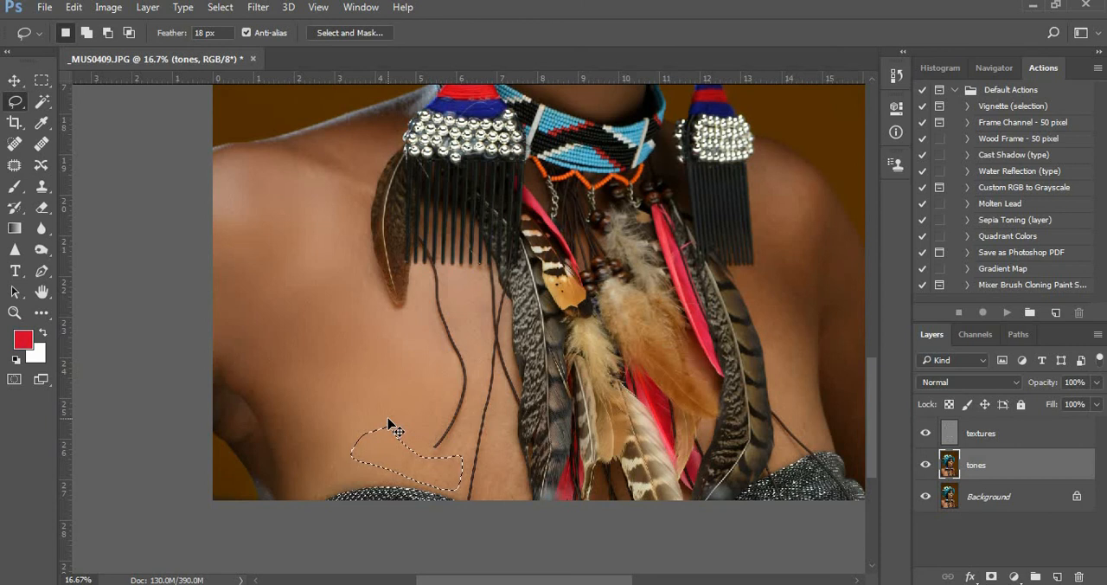
{"action": "left_click", "coordinate": [407, 392]}
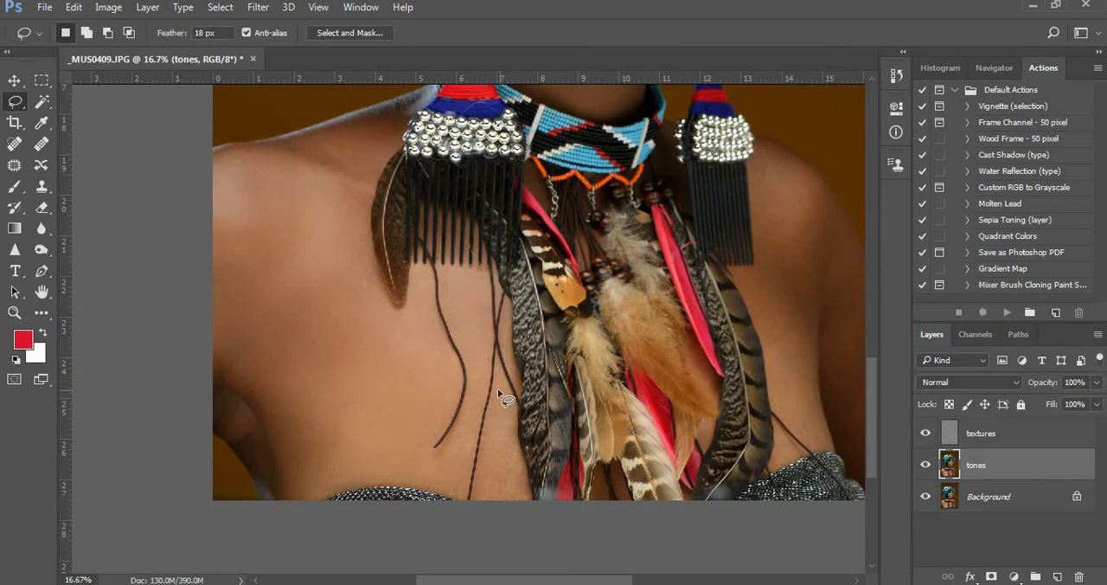
{"action": "mouse_move", "coordinate": [485, 456]}
{"action": "left_mouse_down"}
{"action": "mouse_move", "coordinate": [495, 507]}
{"action": "mouse_move", "coordinate": [516, 460]}
{"action": "left_mouse_up"}
{"action": "left_click_drag", "start_coordinate": [516, 397], "coordinate": [501, 391]}
{"action": "left_click", "coordinate": [495, 363]}
Lasso the far shoulder, upper arm and chest skin beside the feathers on the tones layer
{"action": "left_click_drag", "start_coordinate": [671, 287], "coordinate": [461, 369]}
{"action": "mouse_move", "coordinate": [546, 260]}
{"action": "left_mouse_down"}
{"action": "mouse_move", "coordinate": [543, 378]}
{"action": "mouse_move", "coordinate": [580, 500]}
{"action": "mouse_move", "coordinate": [595, 474]}
{"action": "mouse_move", "coordinate": [593, 389]}
{"action": "mouse_move", "coordinate": [653, 548]}
{"action": "mouse_move", "coordinate": [720, 581]}
{"action": "mouse_move", "coordinate": [714, 516]}
{"action": "mouse_move", "coordinate": [624, 320]}
{"action": "mouse_move", "coordinate": [592, 261]}
{"action": "mouse_move", "coordinate": [554, 249]}
{"action": "left_mouse_up"}
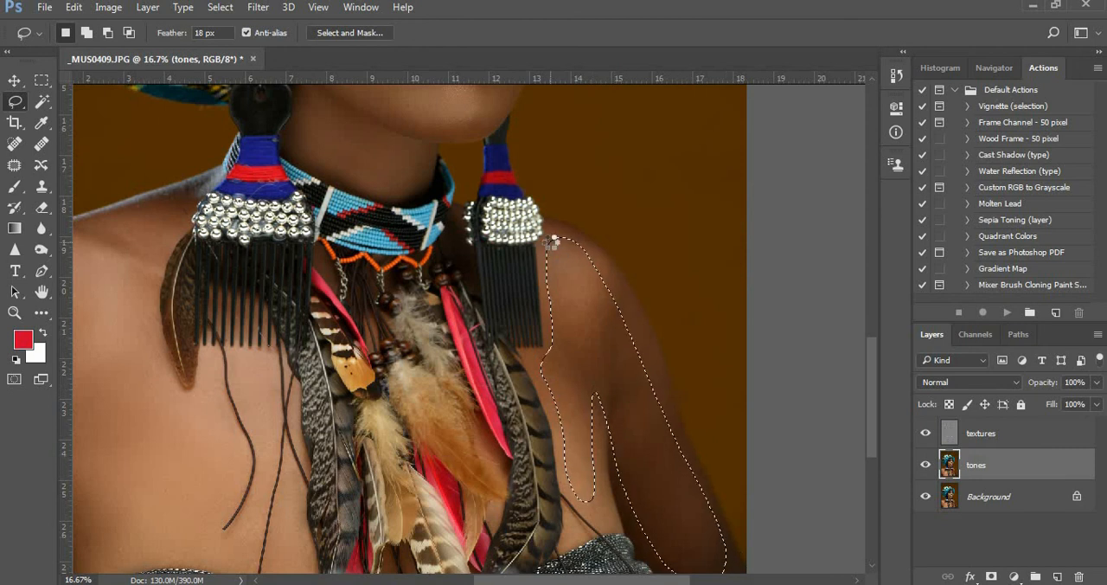
Select the textures and tones layers together and put them into one layer group
{"action": "scroll", "coordinate": [606, 207], "scroll_direction": "up", "scroll_amount": 5}
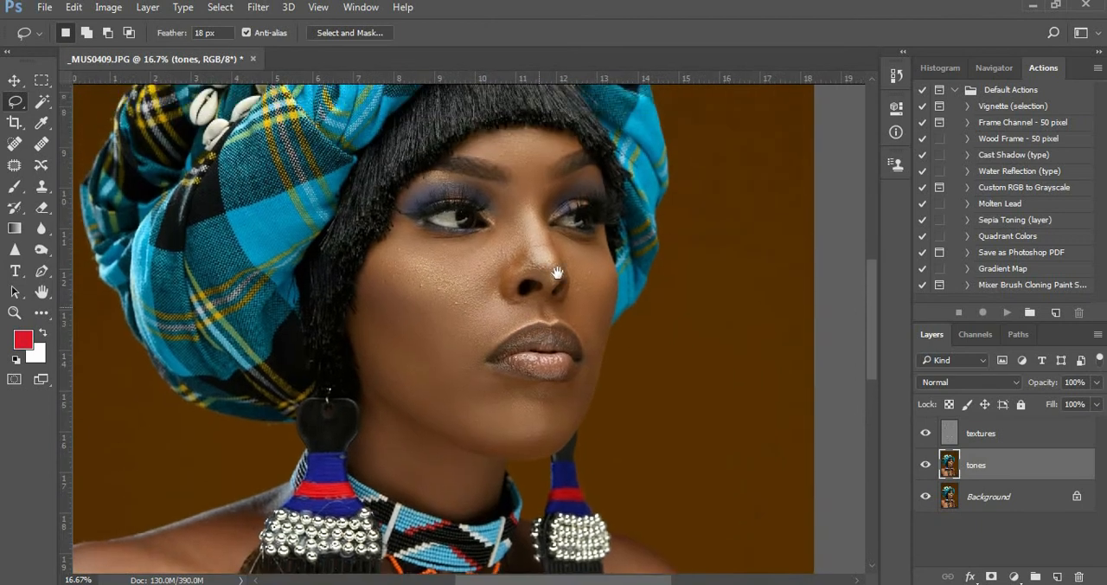
{"action": "key", "text": "z"}
{"action": "left_click", "coordinate": [529, 241]}
{"action": "left_click", "coordinate": [529, 241]}
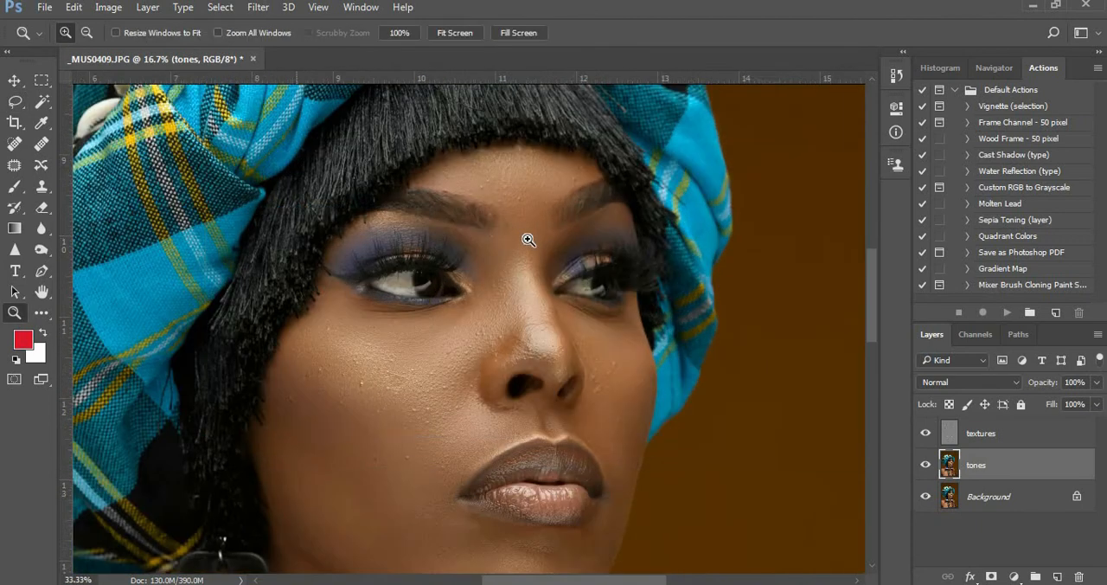
{"action": "left_click", "coordinate": [527, 241]}
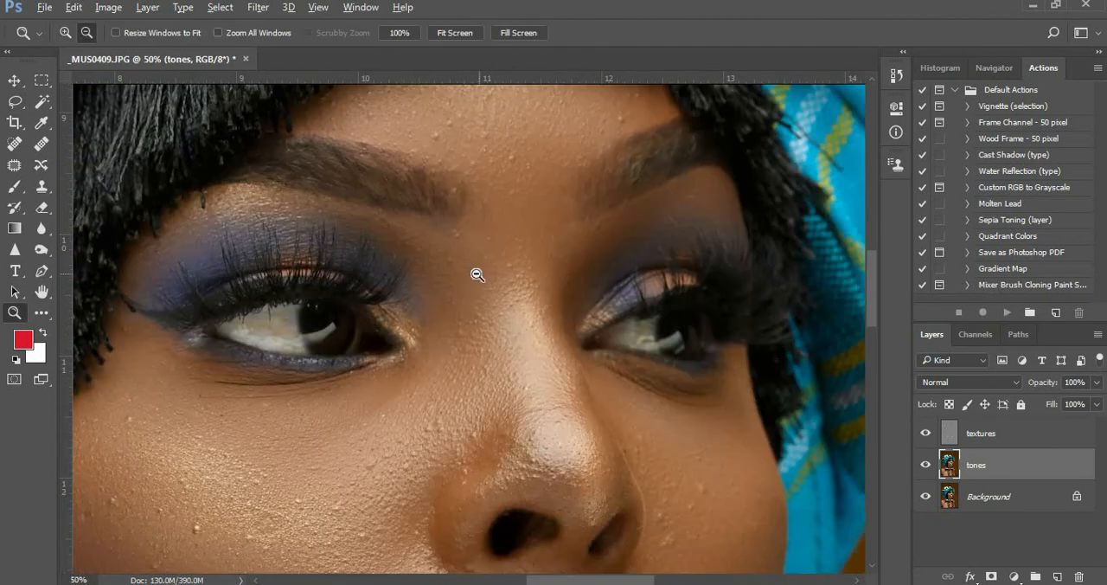
{"action": "left_click", "coordinate": [1031, 436]}
{"action": "left_click", "coordinate": [1029, 464], "text": "shift"}
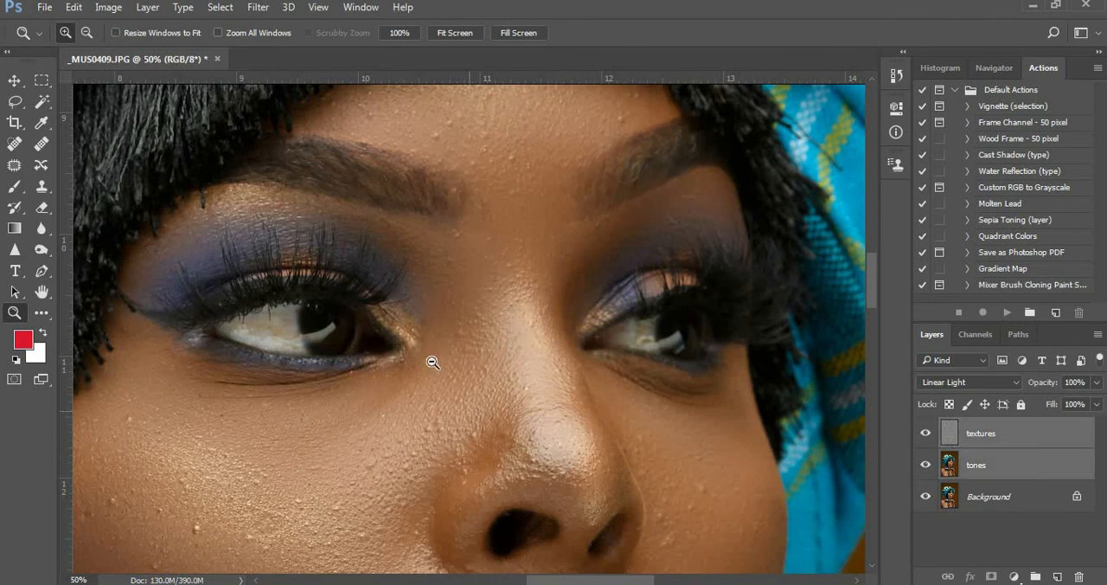
{"action": "left_click", "coordinate": [420, 326], "text": "alt"}
{"action": "left_click", "coordinate": [421, 325], "text": "alt"}
{"action": "left_click", "coordinate": [420, 325], "text": "alt"}
{"action": "left_click", "coordinate": [421, 327], "text": "alt"}
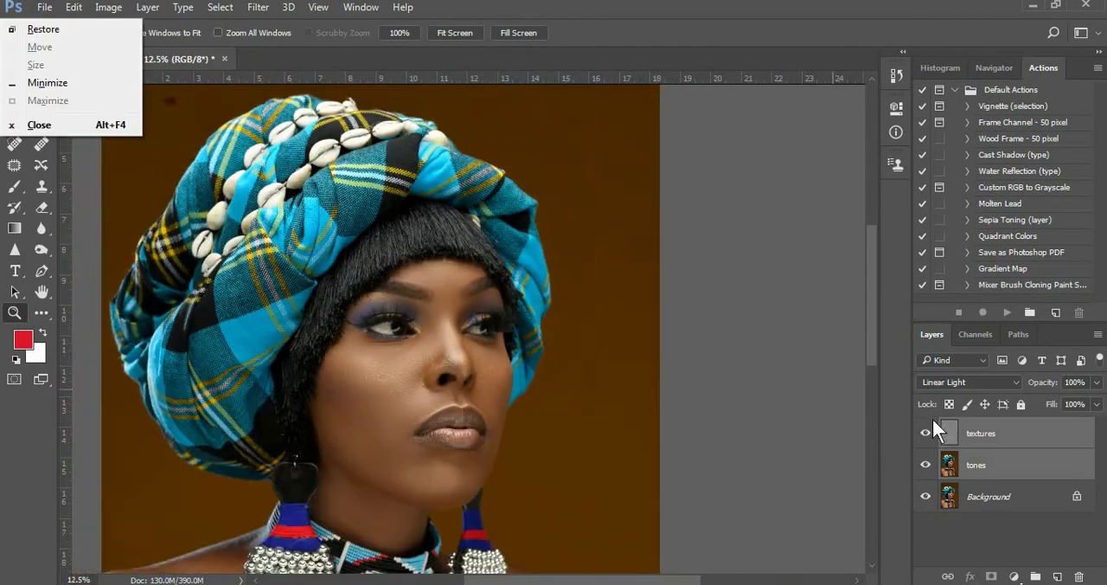
{"action": "left_click_drag", "start_coordinate": [1043, 443], "coordinate": [1035, 576]}
Hide and show the layer group repeatedly to compare the retouched face with the original portrait
{"action": "left_click", "coordinate": [927, 427]}
{"action": "left_click", "coordinate": [927, 428]}
{"action": "left_click", "coordinate": [927, 427]}
{"action": "left_click", "coordinate": [927, 427]}
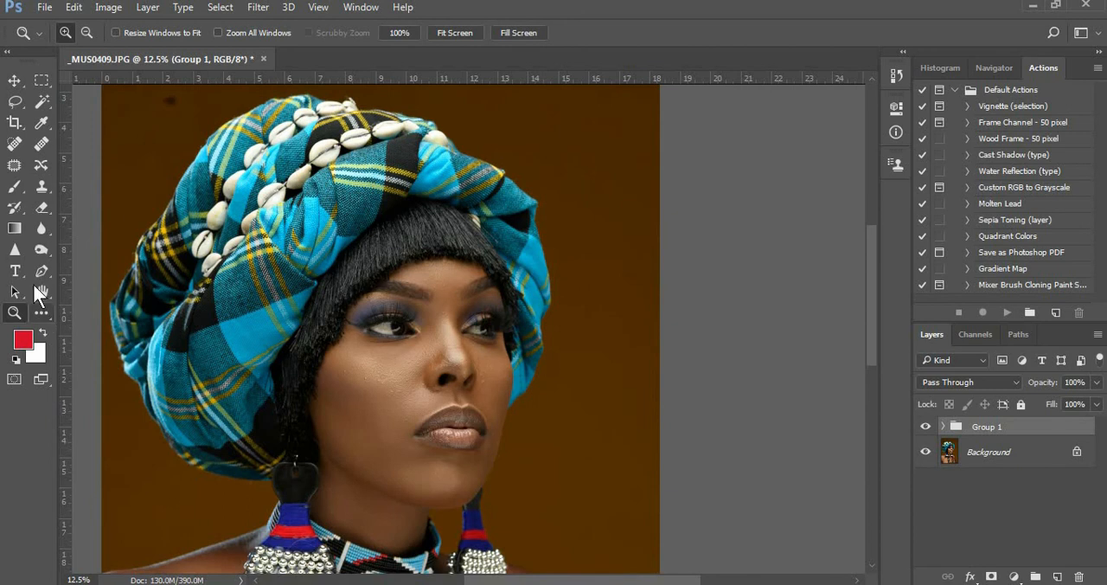
{"action": "left_click", "coordinate": [419, 338]}
{"action": "left_click", "coordinate": [419, 338]}
{"action": "left_click_drag", "start_coordinate": [501, 357], "coordinate": [535, 276]}
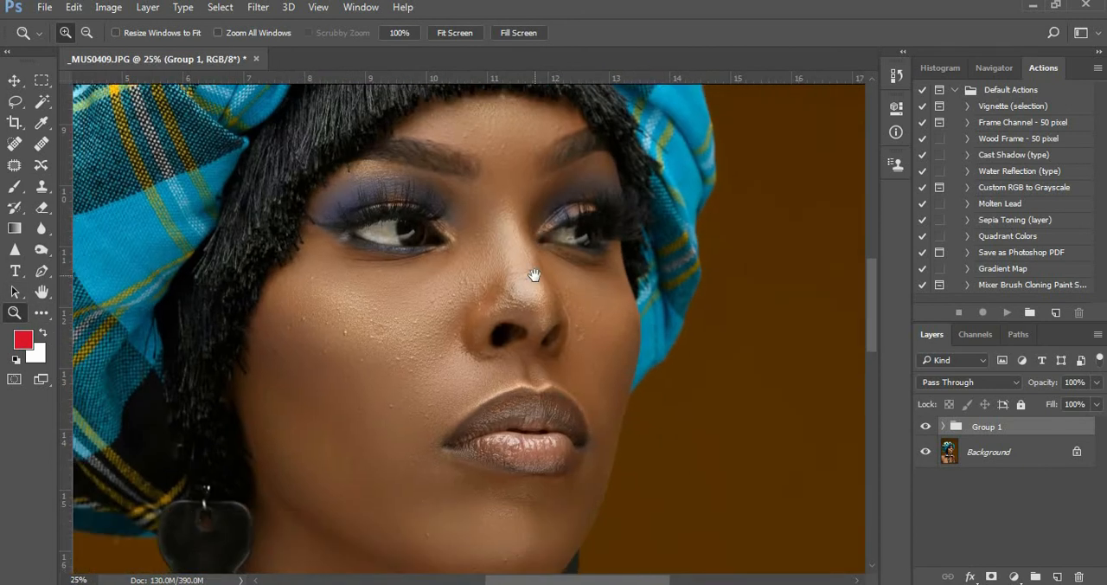
Toggle the layer group's visibility several more times to judge the face before and after the skin smoothing
{"action": "left_click", "coordinate": [926, 428]}
{"action": "left_click", "coordinate": [926, 428]}
{"action": "left_click", "coordinate": [926, 427]}
{"action": "left_click", "coordinate": [926, 428]}
{"action": "left_click", "coordinate": [926, 428]}
{"action": "left_click", "coordinate": [926, 427]}
Expand the layer group and add a Black & White adjustment layer directly above the textures layer
{"action": "left_click", "coordinate": [945, 427]}
{"action": "left_click", "coordinate": [1012, 452]}
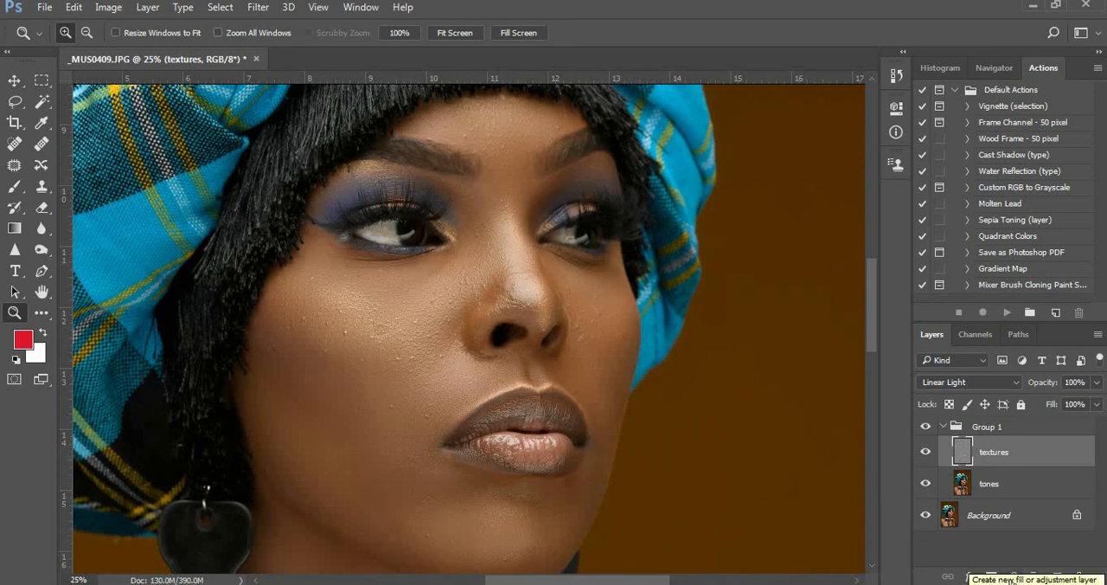
{"action": "left_click", "coordinate": [1015, 576]}
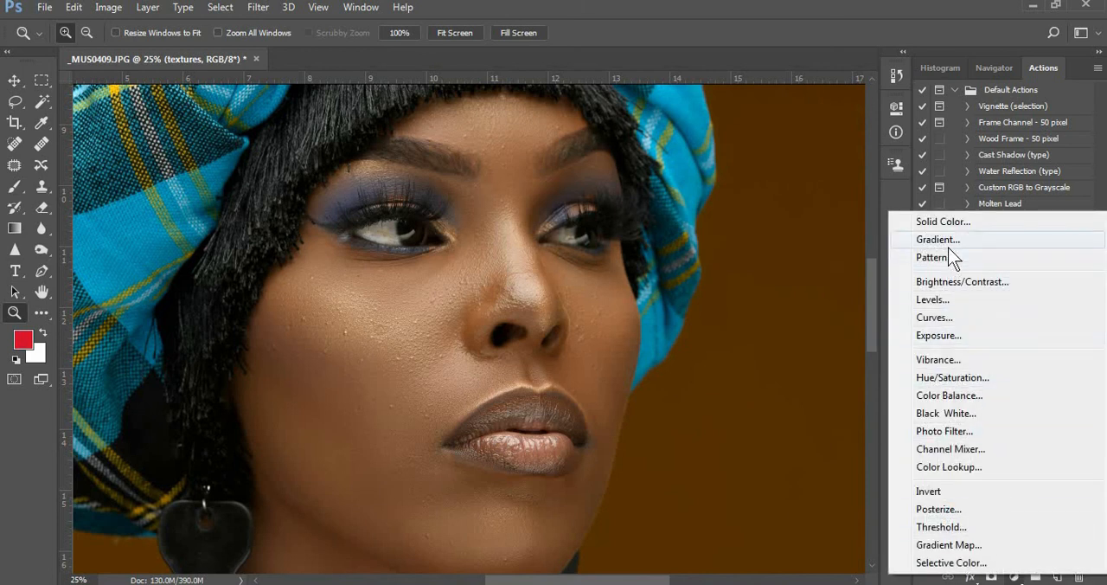
{"action": "left_click", "coordinate": [963, 416]}
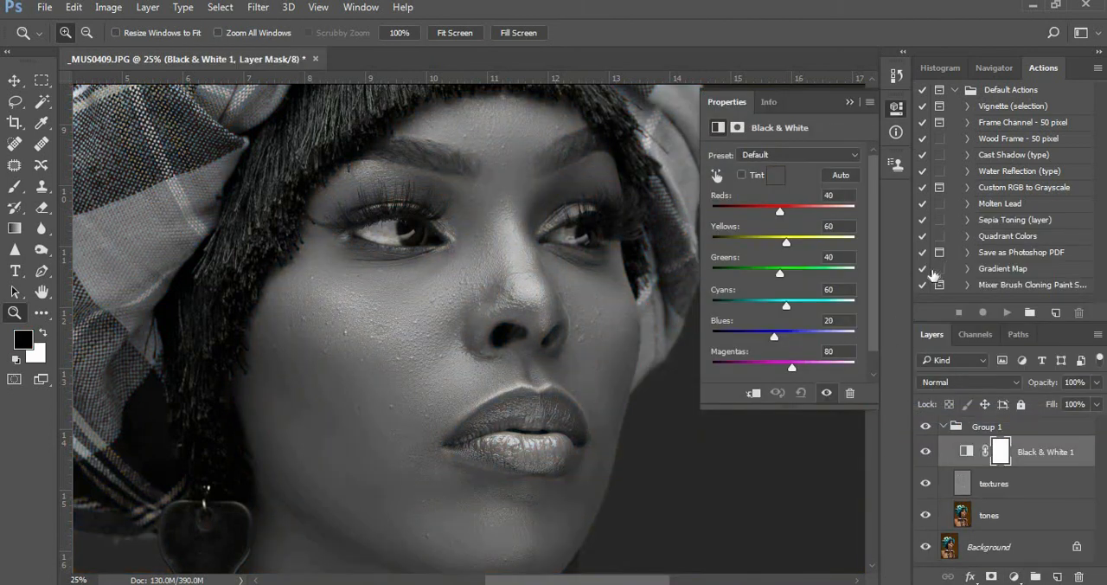
Set the Black & White adjustment's Reds to -123 to emphasize skin texture, and close its properties
{"action": "left_click", "coordinate": [744, 203]}
{"action": "left_click_drag", "start_coordinate": [743, 204], "coordinate": [733, 209]}
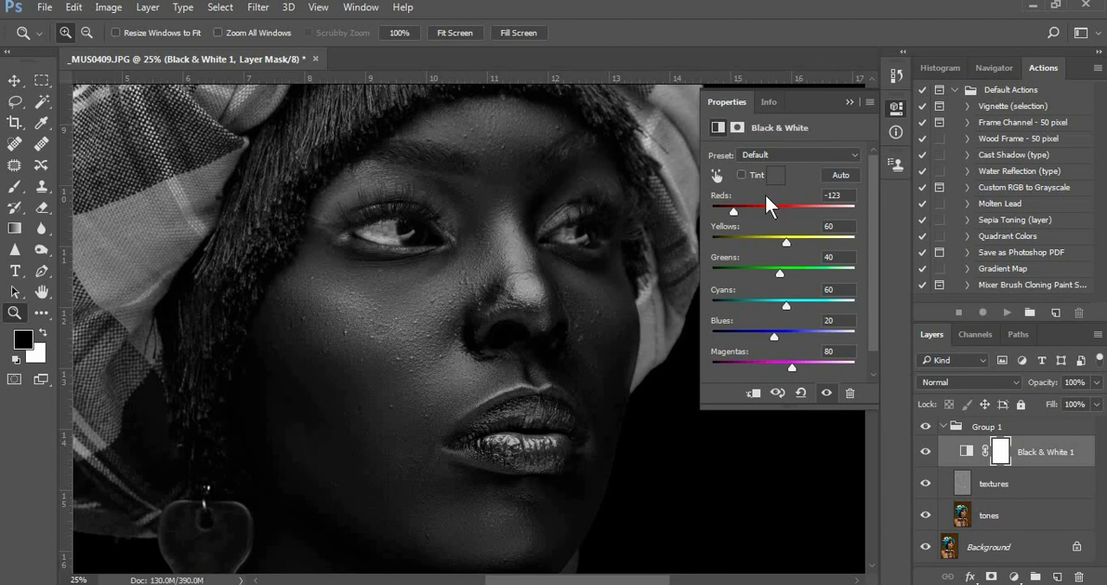
{"action": "left_click", "coordinate": [866, 99]}
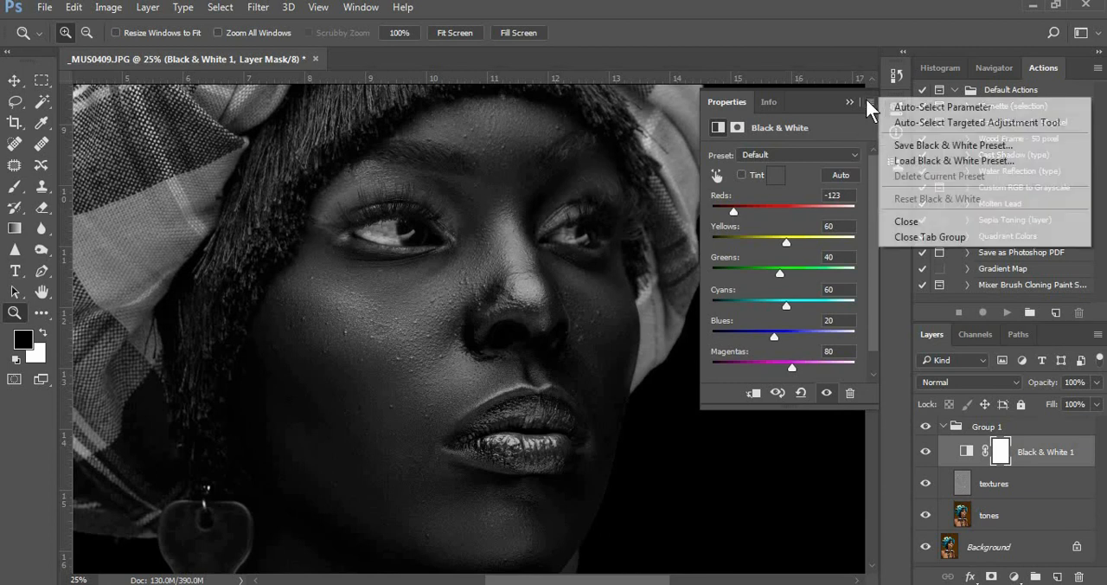
{"action": "left_click", "coordinate": [907, 221]}
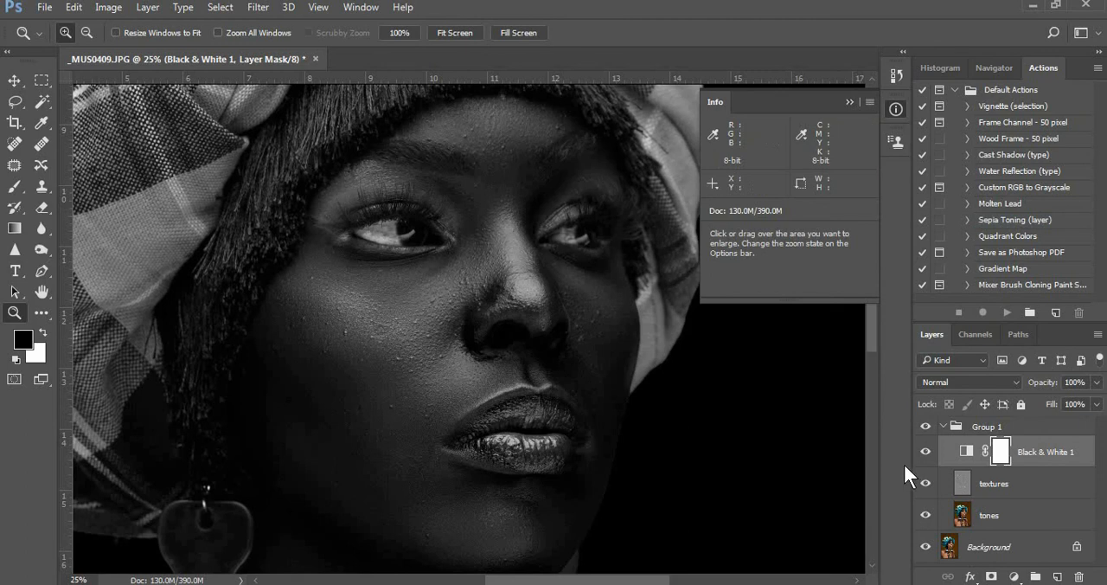
On the textures layer, clone out the bumps on the cheek below the near eye with a 35 px Clone Stamp
{"action": "left_click", "coordinate": [992, 487]}
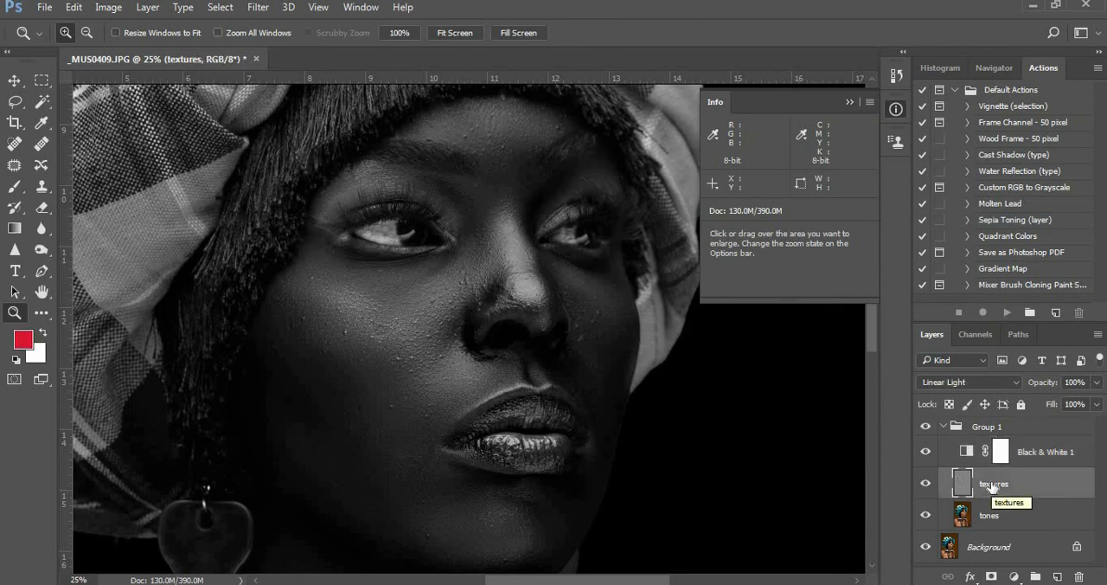
{"action": "left_click", "coordinate": [425, 293]}
{"action": "left_click", "coordinate": [428, 296]}
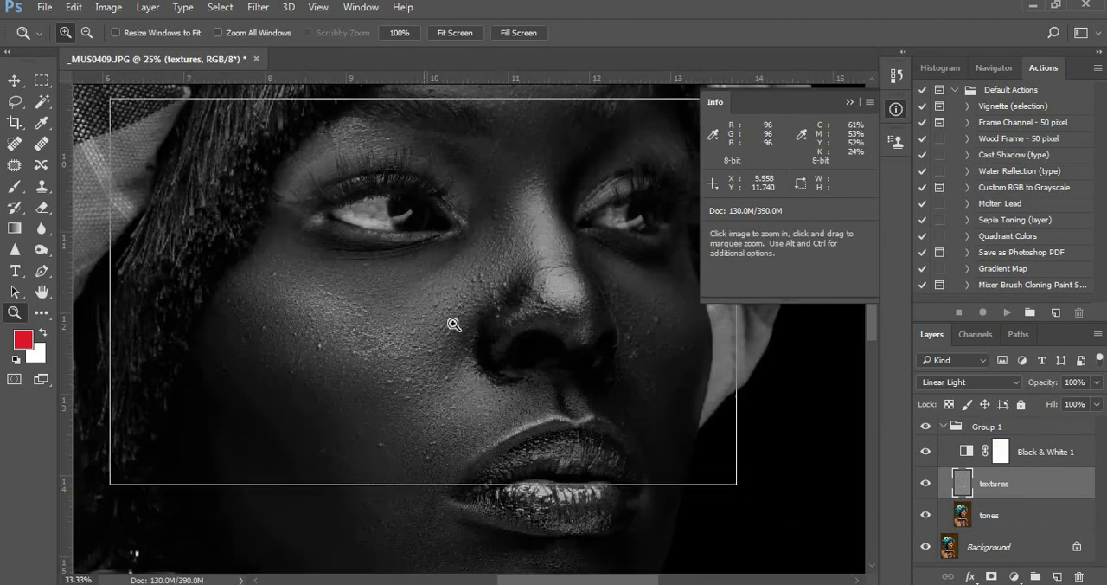
{"action": "left_click_drag", "start_coordinate": [449, 340], "coordinate": [548, 343]}
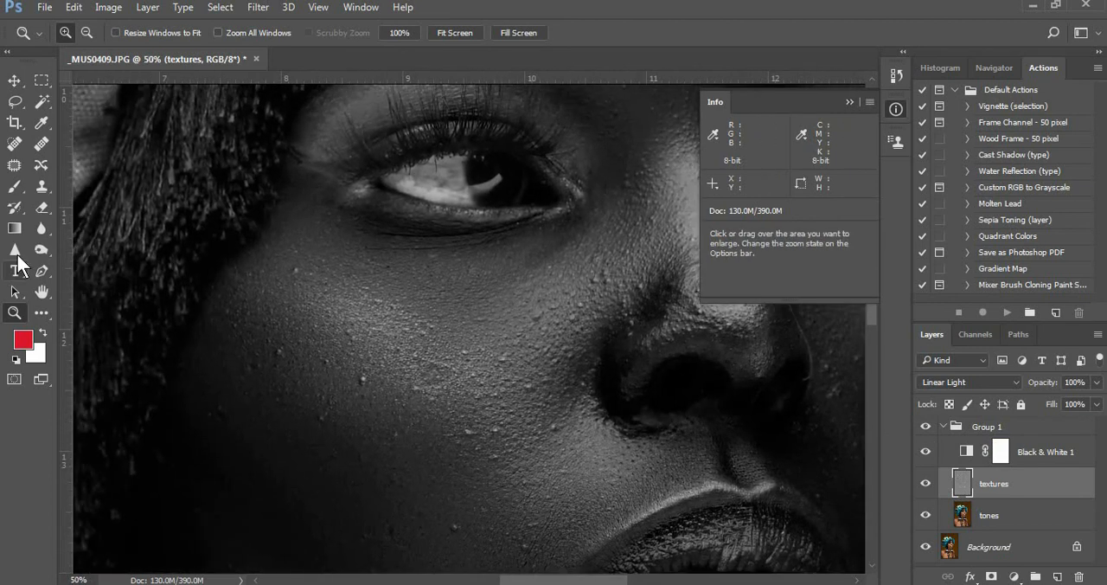
{"action": "left_click", "coordinate": [42, 188]}
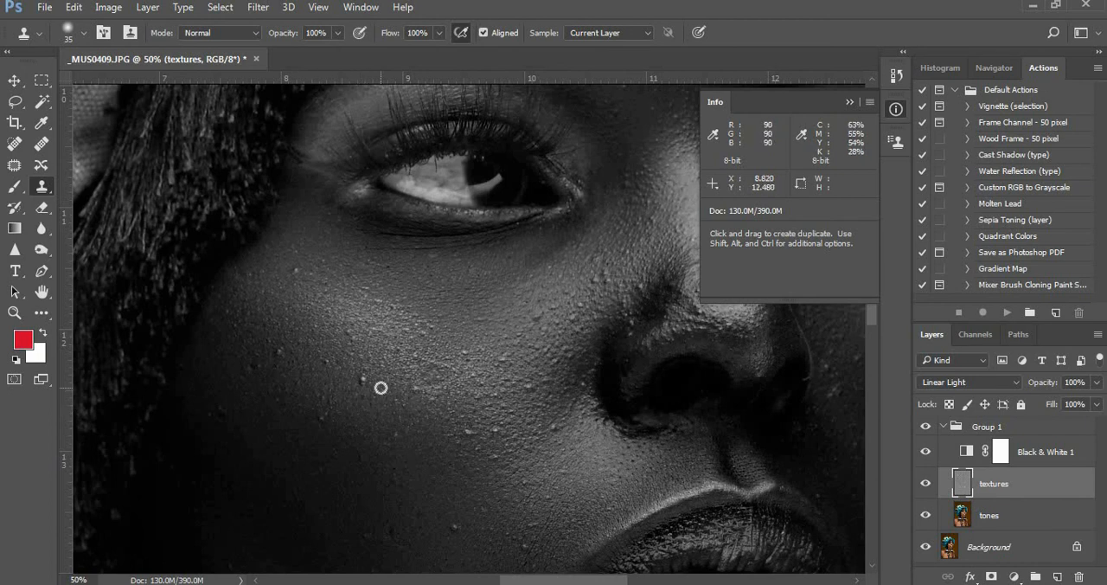
{"action": "left_click", "coordinate": [378, 380], "text": "alt"}
{"action": "left_click", "coordinate": [328, 361]}
{"action": "left_click", "coordinate": [317, 355], "text": "alt"}
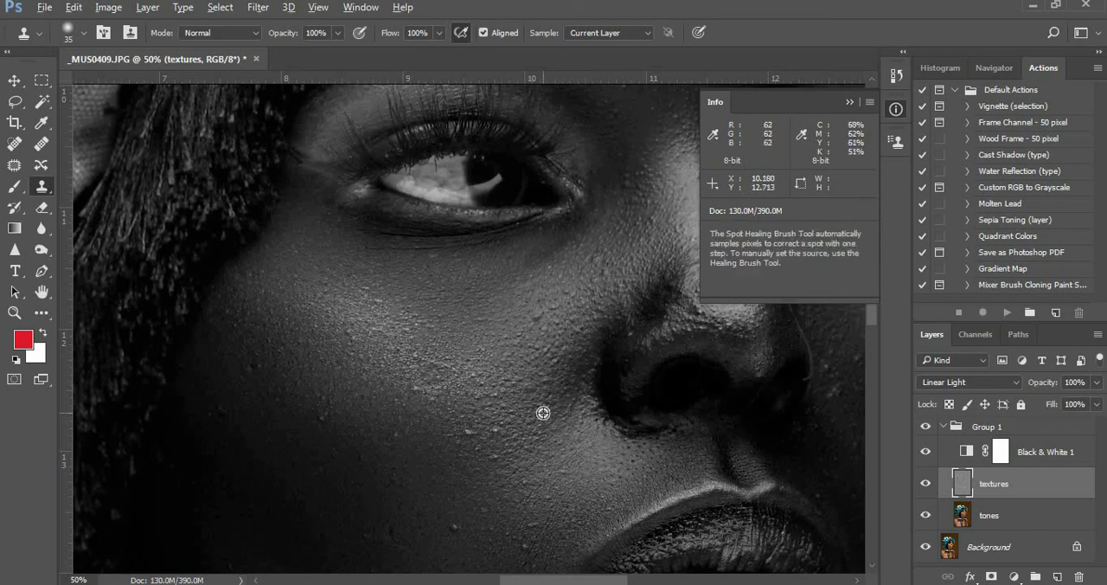
Clone out the remaining bumps on the middle of the near cheek and along its edge beside the hair
{"action": "left_click_drag", "start_coordinate": [485, 415], "coordinate": [508, 366]}
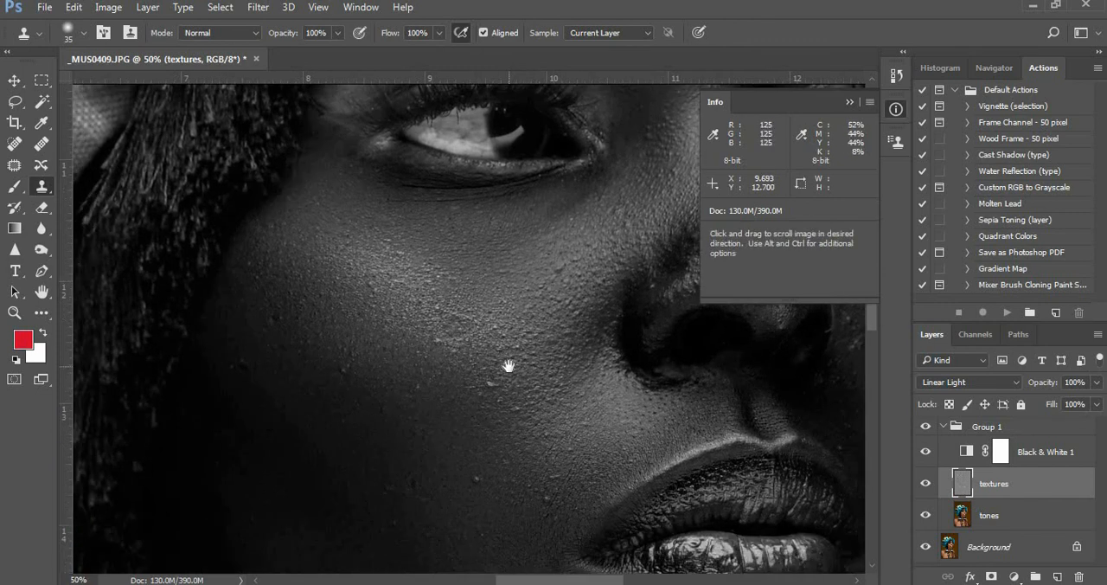
{"action": "left_click", "coordinate": [478, 370], "text": "alt"}
{"action": "left_click", "coordinate": [492, 379]}
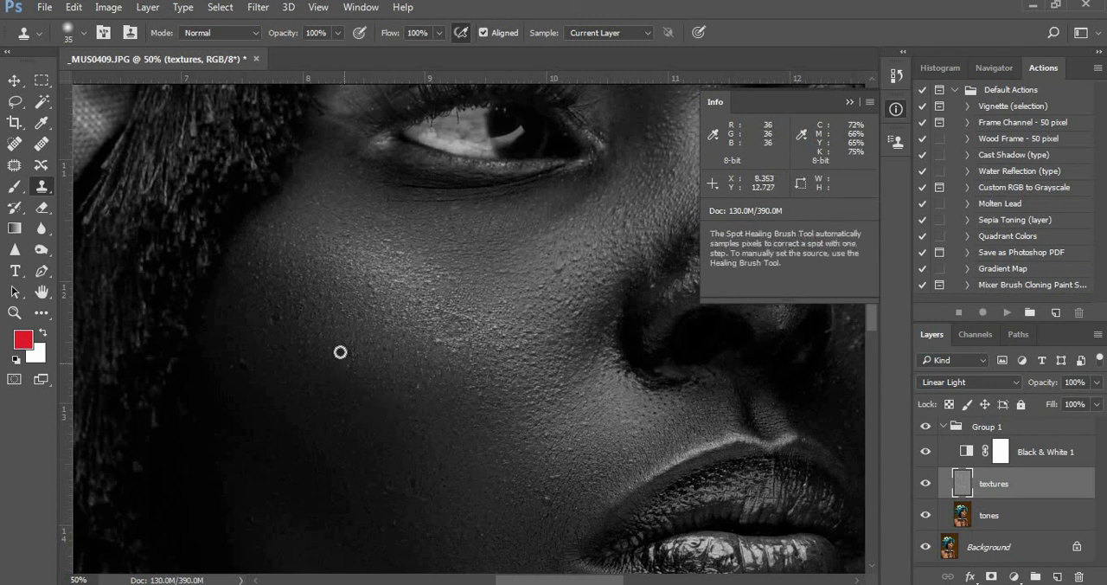
{"action": "left_click_drag", "start_coordinate": [309, 319], "coordinate": [371, 361]}
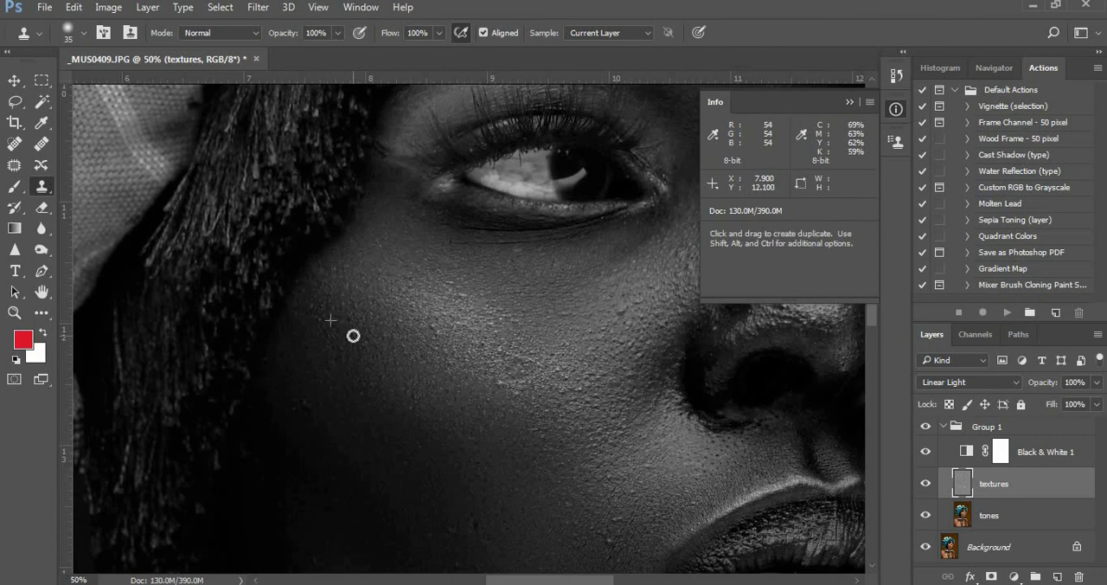
{"action": "left_click", "coordinate": [314, 403], "text": "alt"}
Clone out the small bumps on the lower near cheek beside the corner of the mouth
{"action": "left_click_drag", "start_coordinate": [551, 496], "coordinate": [458, 354]}
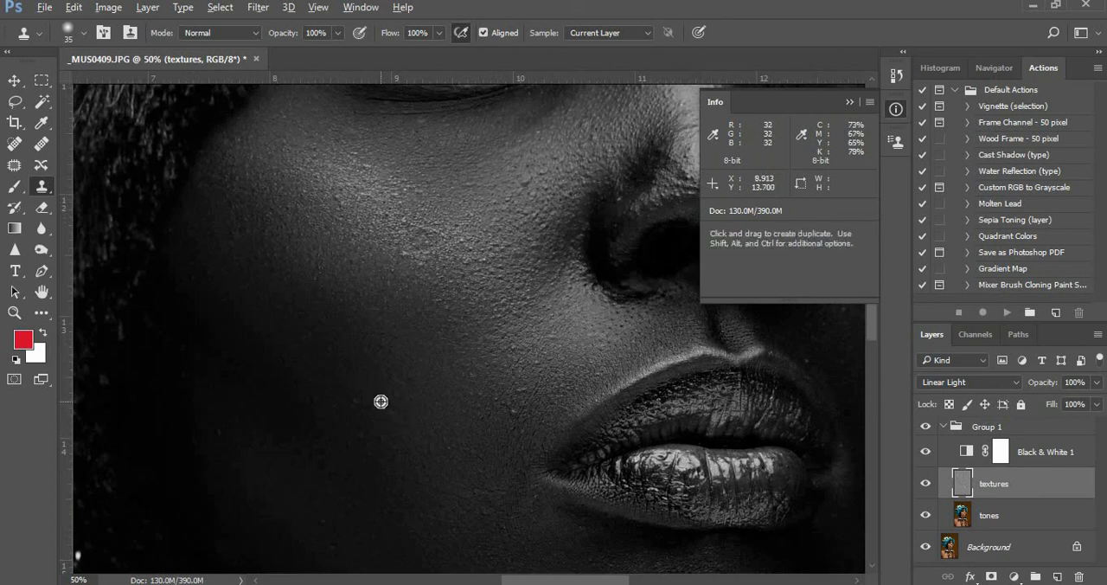
{"action": "left_click_drag", "start_coordinate": [428, 413], "coordinate": [344, 427]}
{"action": "left_click", "coordinate": [444, 369], "text": "alt"}
{"action": "left_click", "coordinate": [430, 420]}
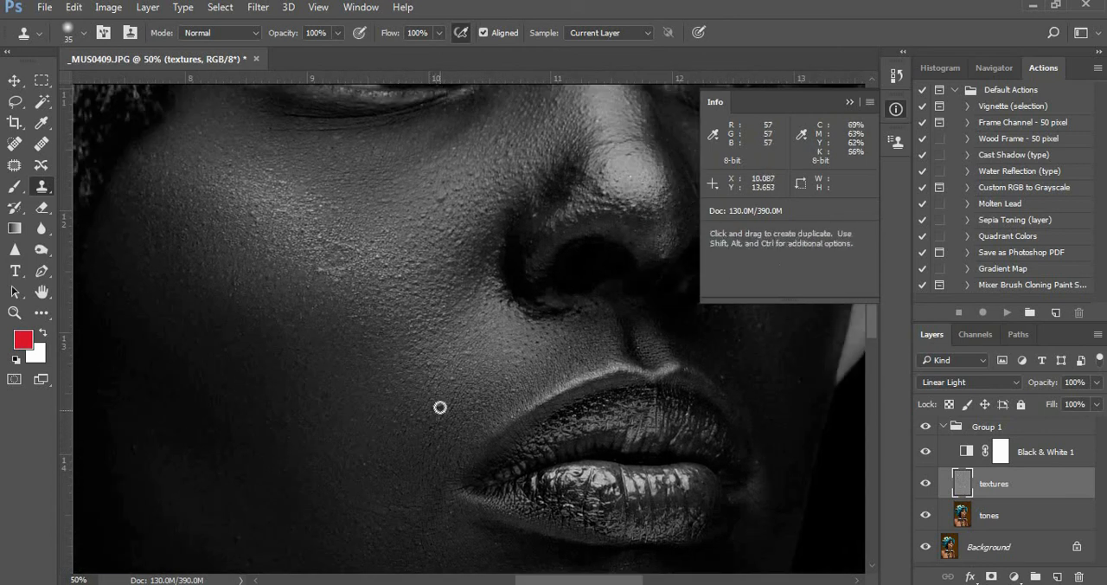
Clone out the skin bumps beneath the near eye, between the eyebrows and across the forehead on the textures layer
{"action": "mouse_move", "coordinate": [485, 282]}
{"action": "left_mouse_down"}
{"action": "mouse_move", "coordinate": [462, 321]}
{"action": "mouse_move", "coordinate": [369, 397]}
{"action": "left_mouse_up"}
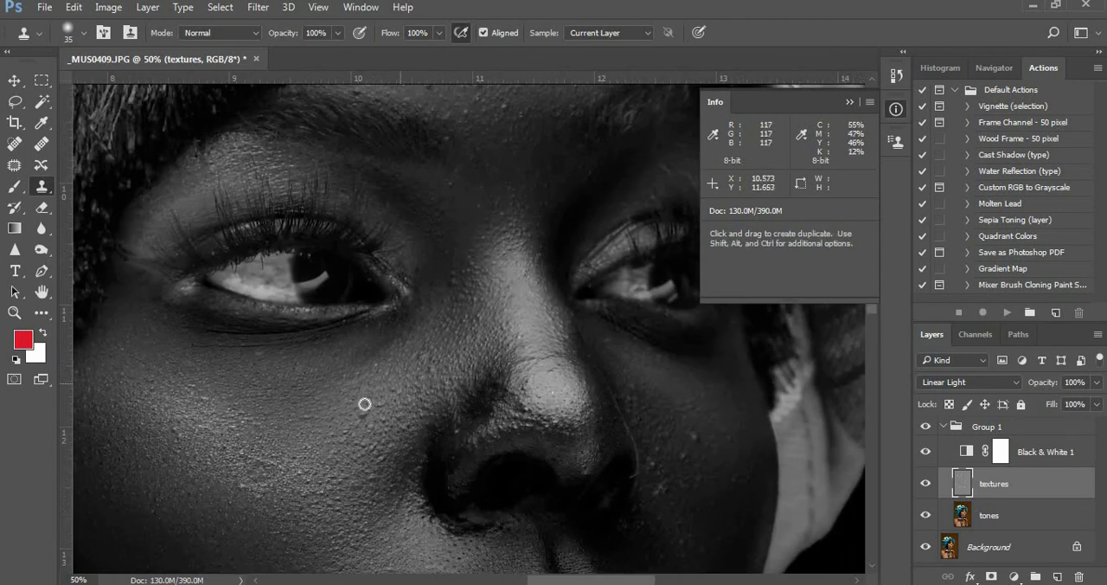
{"action": "left_click_drag", "start_coordinate": [325, 347], "coordinate": [395, 420]}
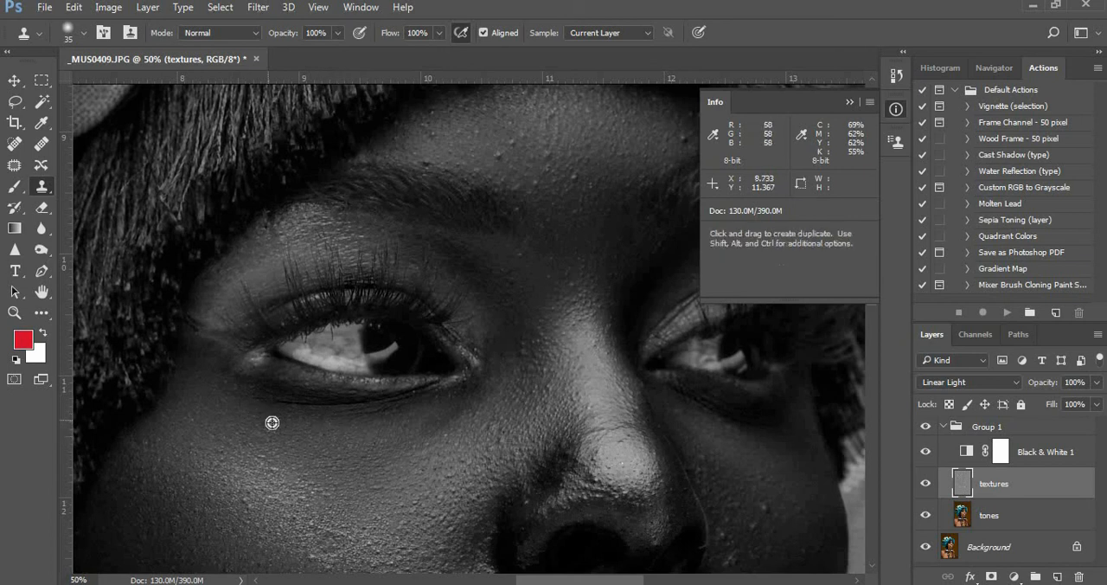
{"action": "mouse_move", "coordinate": [514, 373]}
{"action": "left_mouse_down"}
{"action": "mouse_move", "coordinate": [479, 399]}
{"action": "mouse_move", "coordinate": [463, 444]}
{"action": "left_mouse_up"}
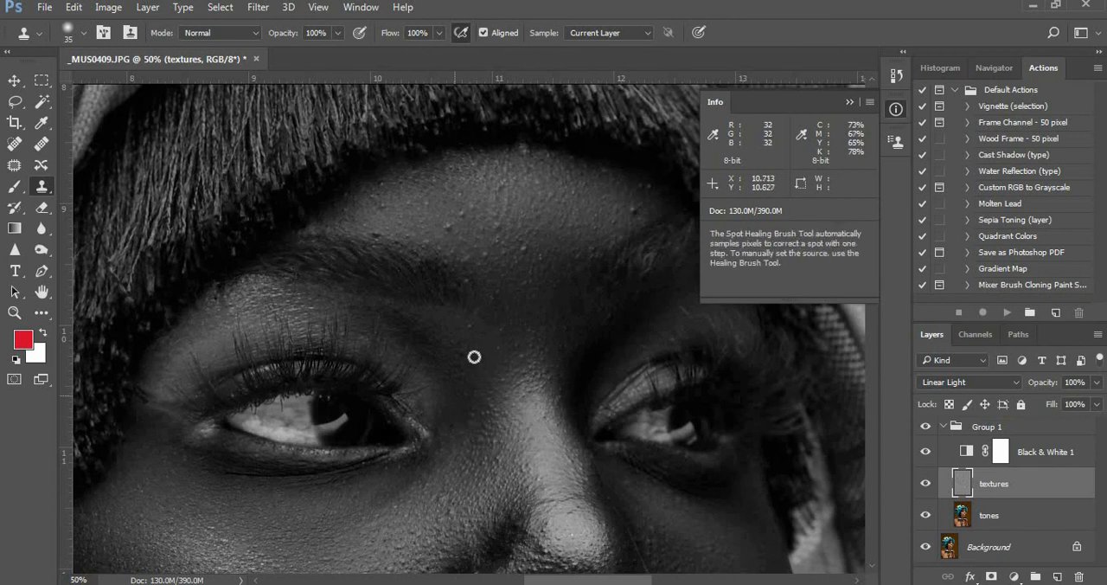
{"action": "left_click", "coordinate": [465, 327], "text": "alt"}
{"action": "left_click", "coordinate": [484, 322]}
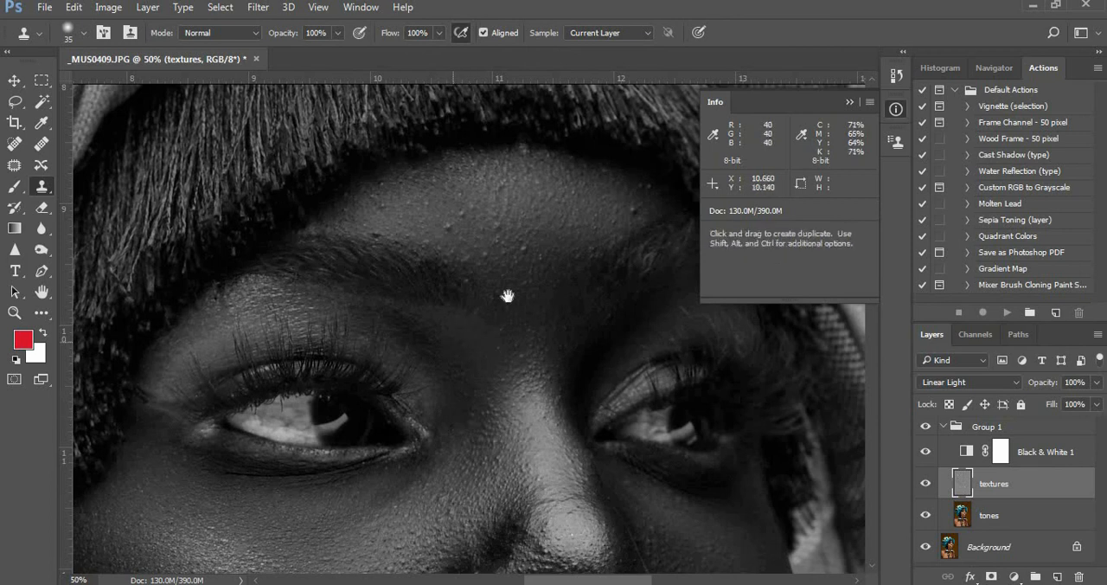
{"action": "left_click_drag", "start_coordinate": [555, 236], "coordinate": [519, 315]}
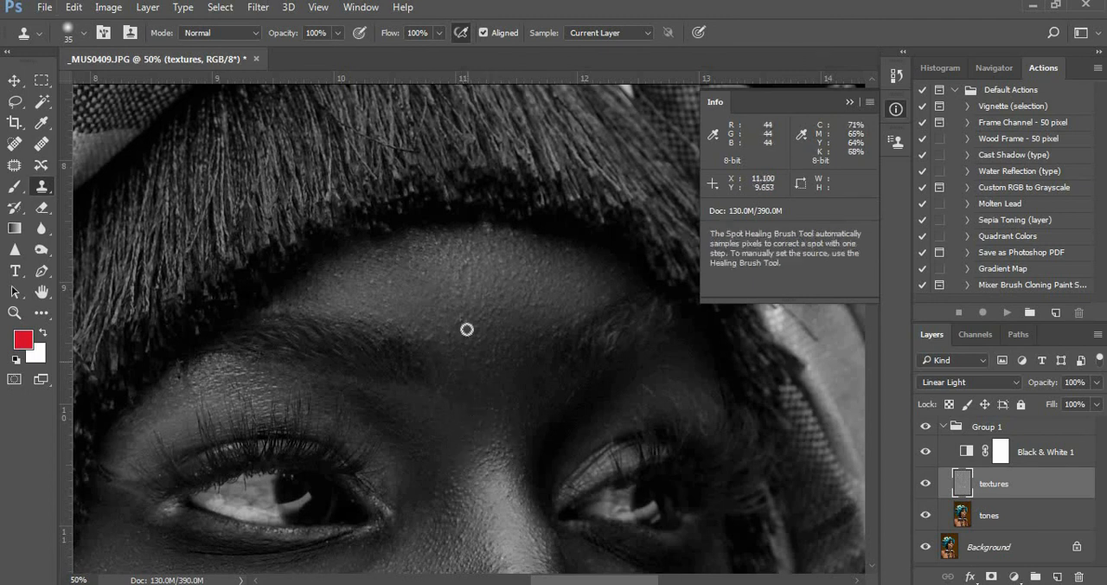
Clone out the texture spots on the far cheek beside the nose and nostril
{"action": "mouse_move", "coordinate": [628, 398]}
{"action": "left_mouse_down"}
{"action": "mouse_move", "coordinate": [381, 349]}
{"action": "mouse_move", "coordinate": [427, 221]}
{"action": "left_mouse_up"}
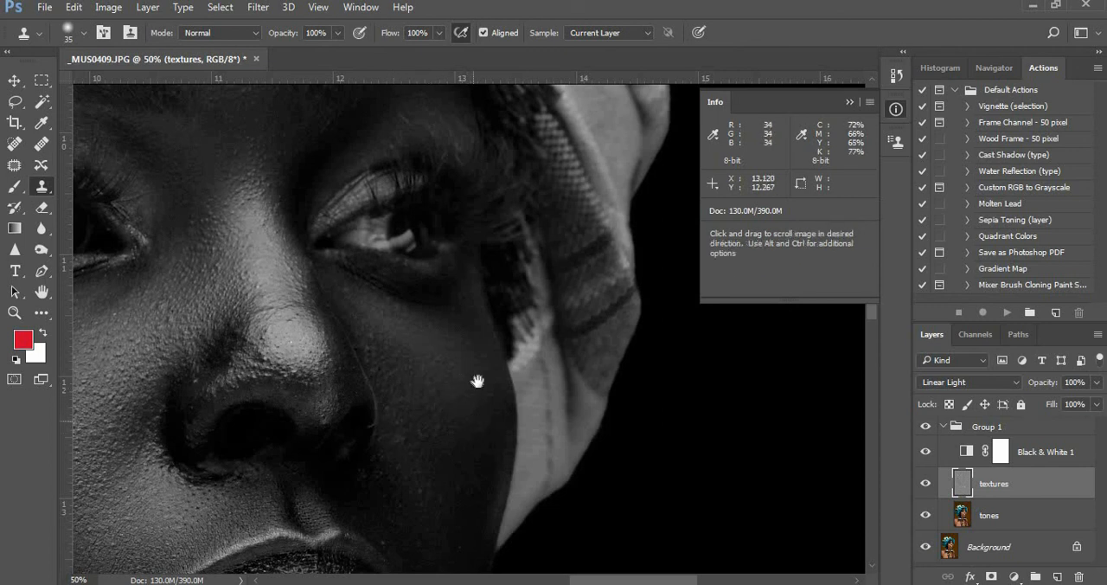
{"action": "left_click_drag", "start_coordinate": [474, 419], "coordinate": [479, 355]}
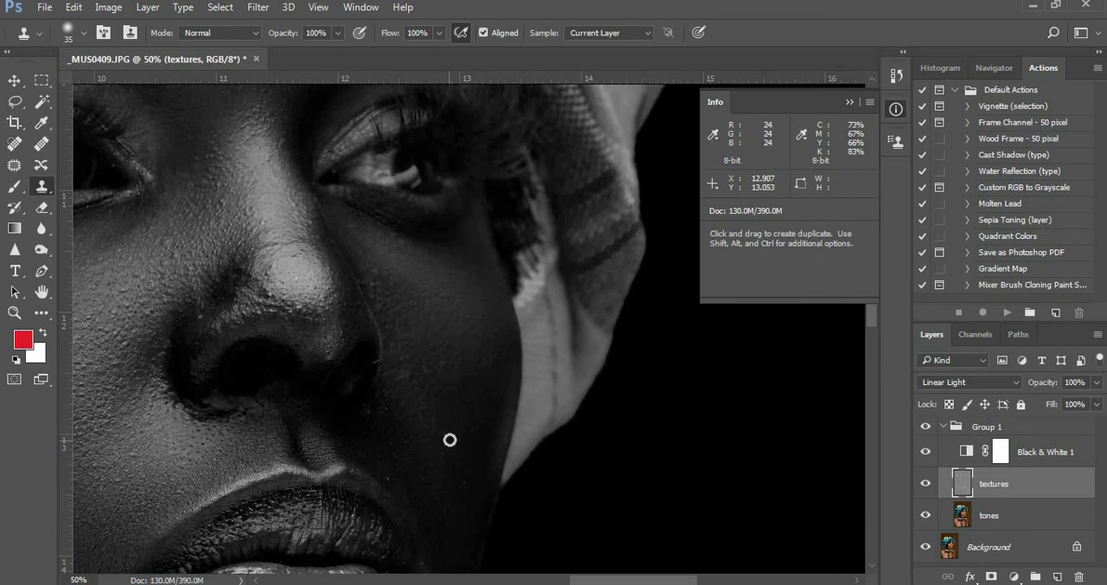
{"action": "left_click", "coordinate": [385, 392], "text": "alt"}
{"action": "left_click_drag", "start_coordinate": [368, 413], "coordinate": [377, 403]}
{"action": "left_click_drag", "start_coordinate": [447, 419], "coordinate": [451, 362]}
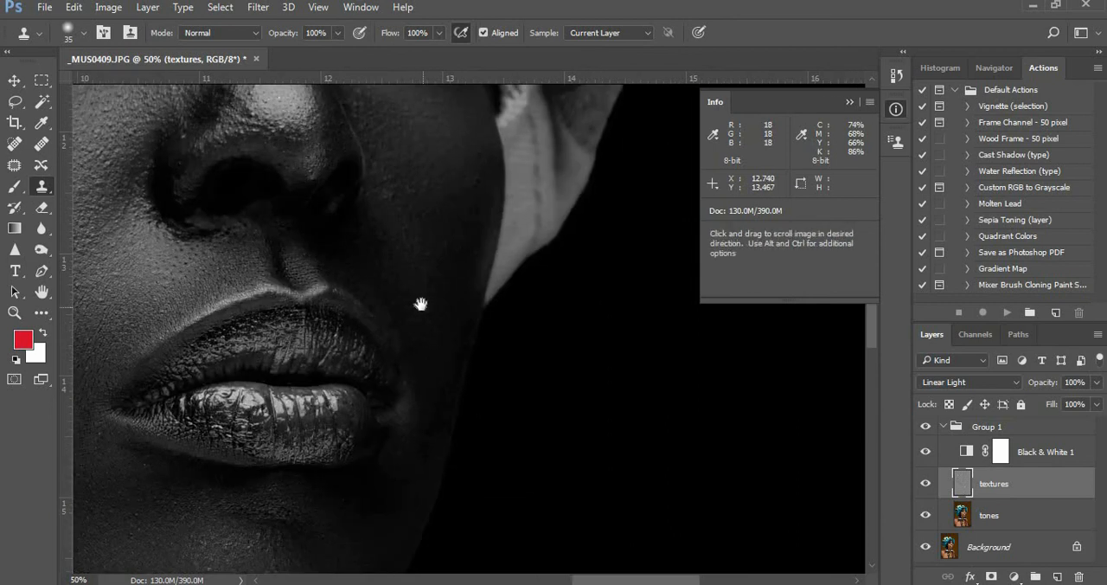
Clone out the texture blemishes around the far corner of the mouth and on the chin
{"action": "left_click_drag", "start_coordinate": [435, 363], "coordinate": [421, 306]}
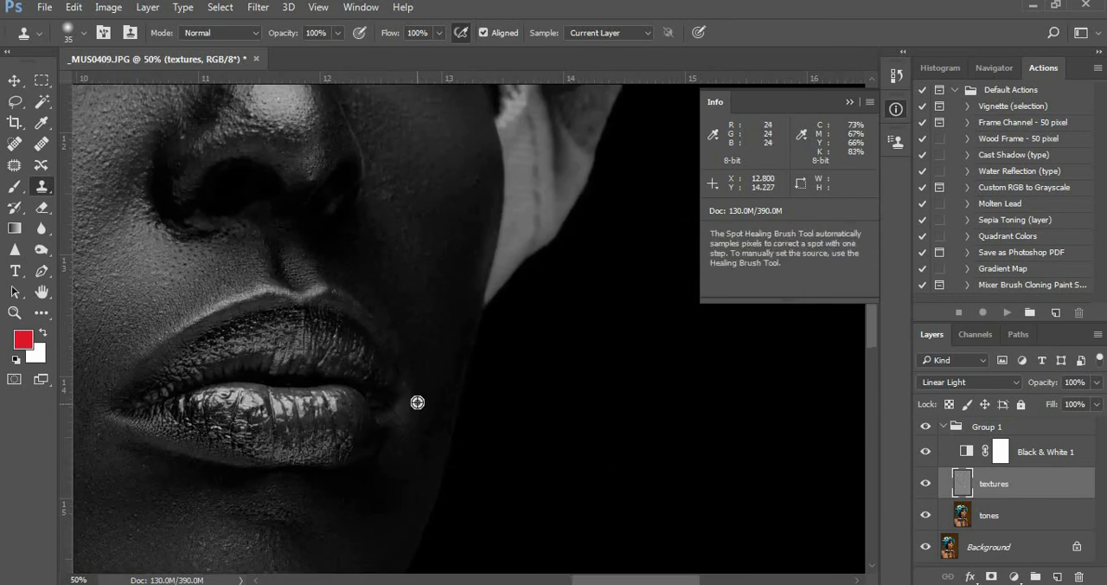
{"action": "left_click_drag", "start_coordinate": [416, 368], "coordinate": [435, 334]}
{"action": "mouse_move", "coordinate": [362, 367]}
{"action": "left_mouse_down"}
{"action": "mouse_move", "coordinate": [378, 343]}
{"action": "mouse_move", "coordinate": [375, 314]}
{"action": "left_mouse_up"}
{"action": "left_click", "coordinate": [282, 416]}
{"action": "left_click_drag", "start_coordinate": [325, 480], "coordinate": [366, 366]}
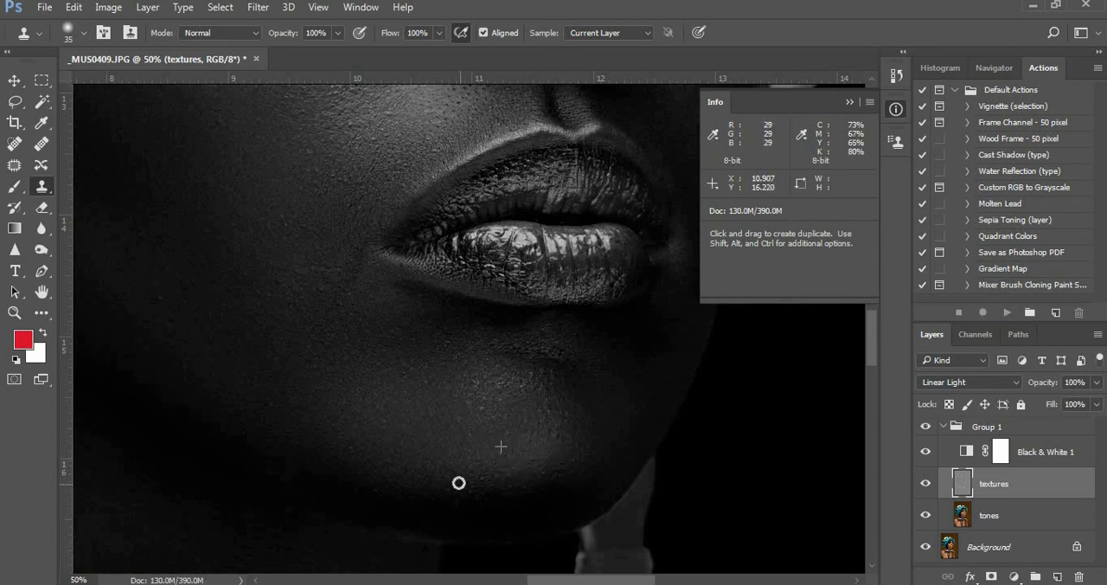
Clone out the leftover spots on the dark side of the near cheek, from the jaw up along the hair
{"action": "key", "text": "space"}
{"action": "mouse_move", "coordinate": [336, 335]}
{"action": "left_mouse_down"}
{"action": "mouse_move", "coordinate": [450, 380]}
{"action": "mouse_move", "coordinate": [476, 433]}
{"action": "left_mouse_up"}
{"action": "key", "text": "space"}
{"action": "left_click_drag", "start_coordinate": [304, 367], "coordinate": [333, 443]}
{"action": "left_click", "coordinate": [284, 438]}
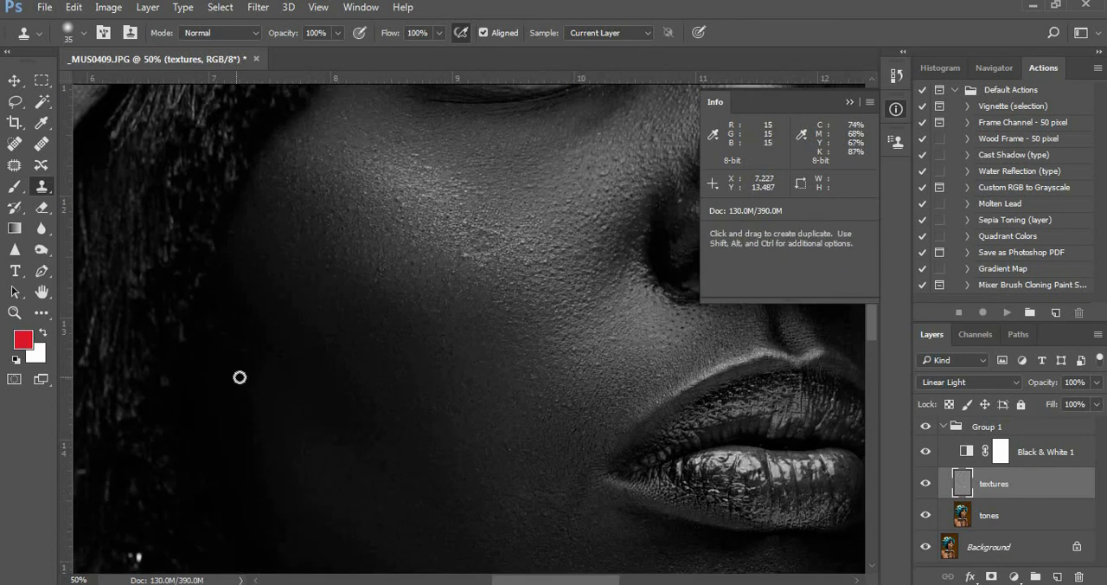
{"action": "left_click_drag", "start_coordinate": [301, 394], "coordinate": [321, 481]}
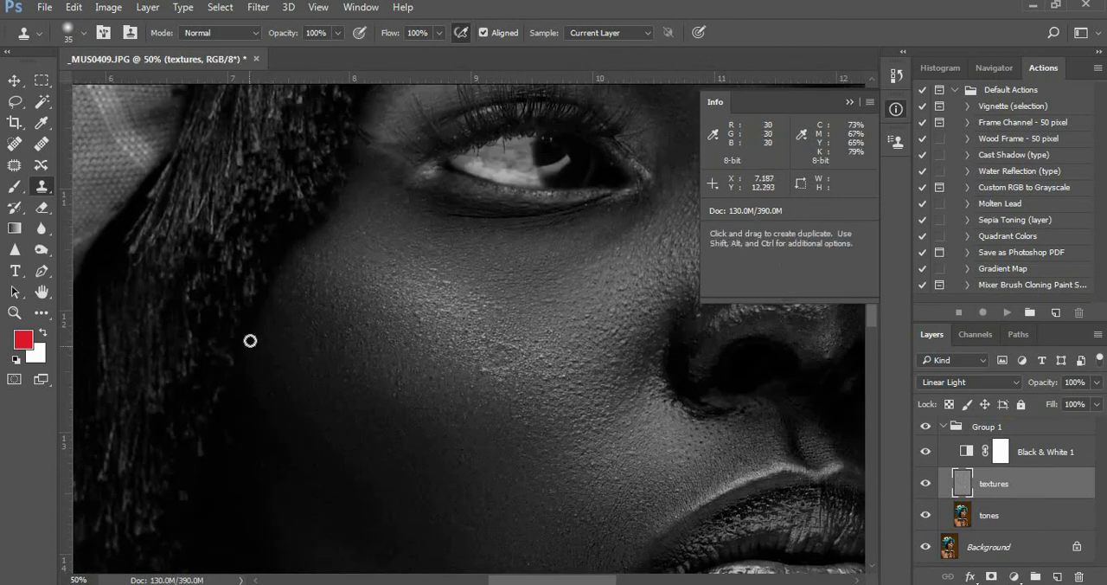
{"action": "left_click_drag", "start_coordinate": [233, 451], "coordinate": [245, 450]}
Clean up the whites of both eyes on the textures layer with the Clone Stamp
{"action": "left_click_drag", "start_coordinate": [523, 289], "coordinate": [438, 415]}
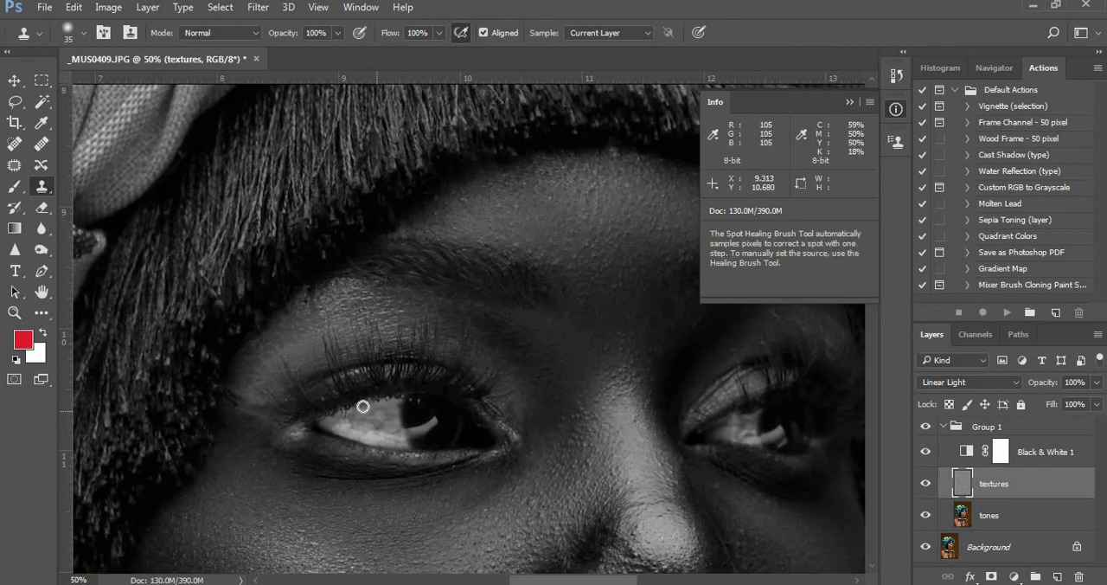
{"action": "left_click_drag", "start_coordinate": [695, 360], "coordinate": [188, 355]}
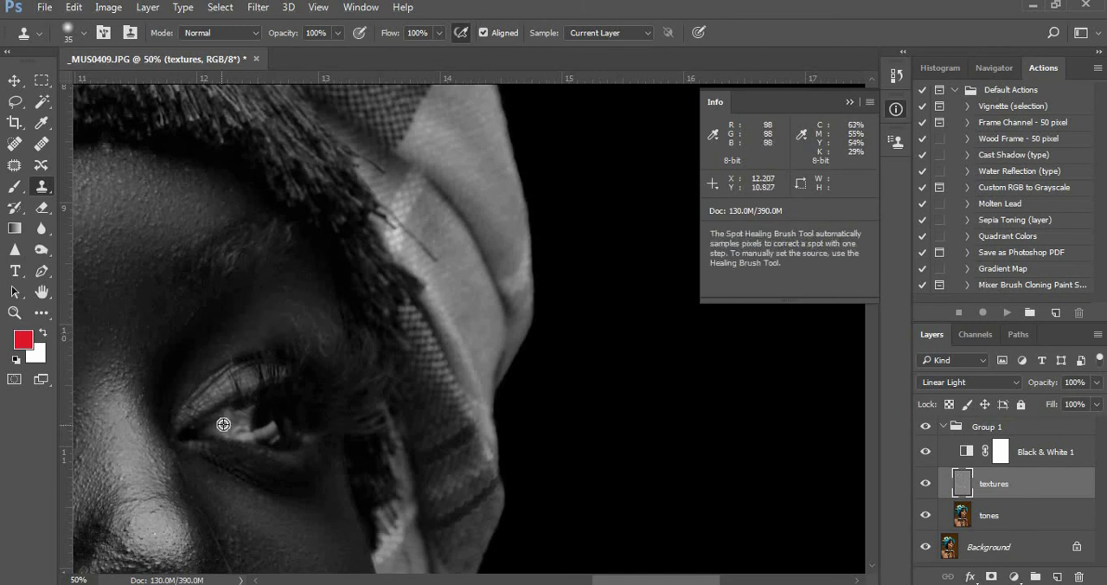
{"action": "mouse_move", "coordinate": [260, 566]}
{"action": "left_mouse_down"}
{"action": "mouse_move", "coordinate": [279, 475]}
{"action": "mouse_move", "coordinate": [345, 436]}
{"action": "left_mouse_up"}
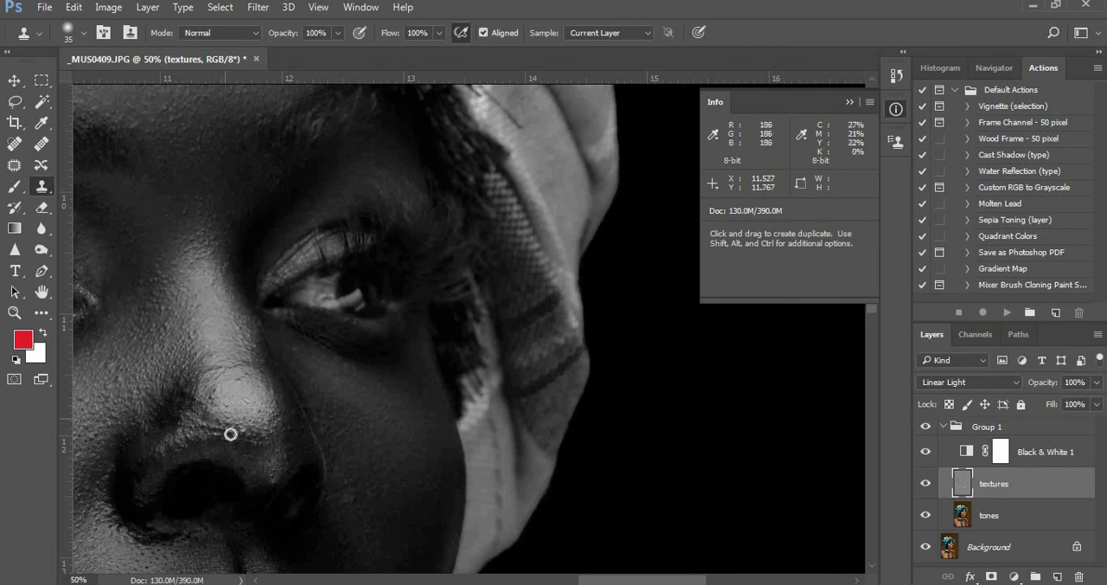
Hide the Black & White adjustment layer to show the whole portrait in colour
{"action": "left_click", "coordinate": [340, 302], "text": "alt"}
{"action": "left_click", "coordinate": [339, 301], "text": "alt"}
{"action": "left_click", "coordinate": [339, 302], "text": "alt"}
{"action": "left_click", "coordinate": [339, 302], "text": "alt"}
{"action": "left_click", "coordinate": [340, 302], "text": "alt"}
{"action": "left_click_drag", "start_coordinate": [362, 414], "coordinate": [450, 380]}
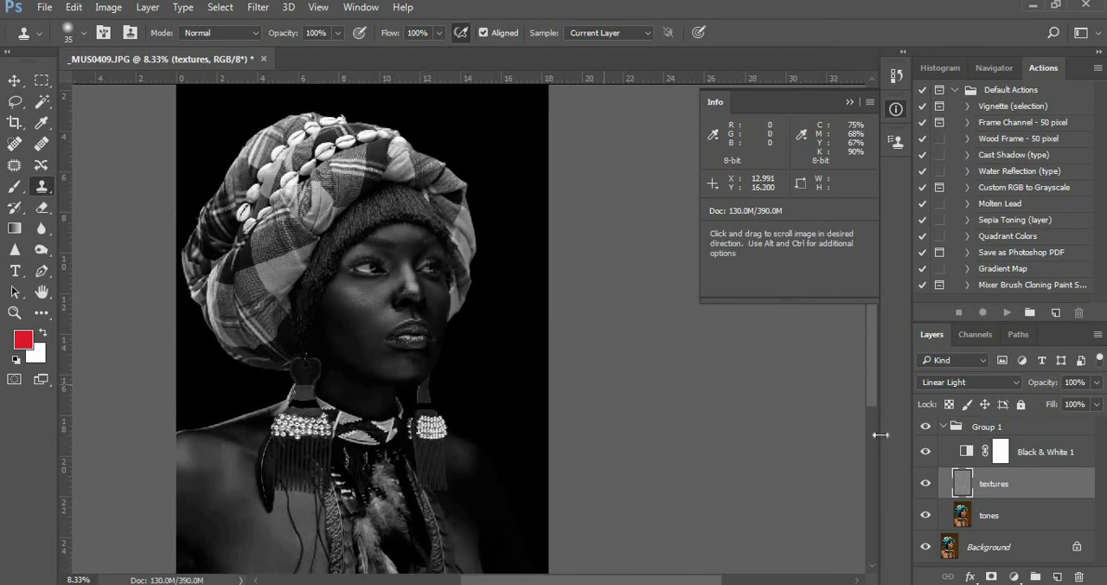
{"action": "left_click", "coordinate": [925, 452]}
Examine the cleaned skin texture on the face and near cheek up close in colour
{"action": "key", "text": "z"}
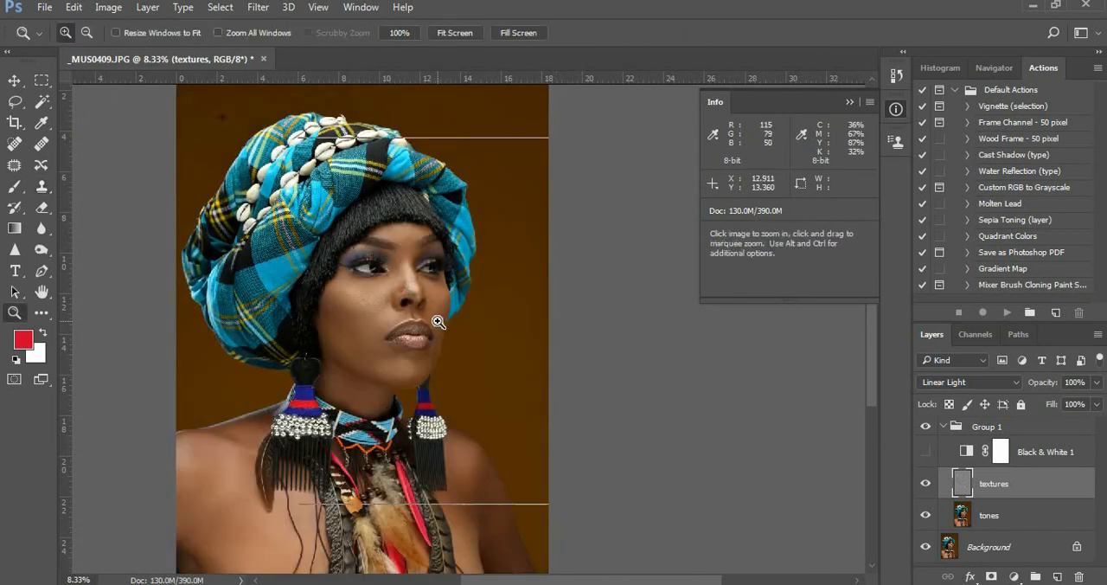
{"action": "left_click", "coordinate": [437, 321]}
{"action": "left_click", "coordinate": [437, 322]}
{"action": "left_click", "coordinate": [436, 321]}
{"action": "left_click_drag", "start_coordinate": [463, 298], "coordinate": [525, 323]}
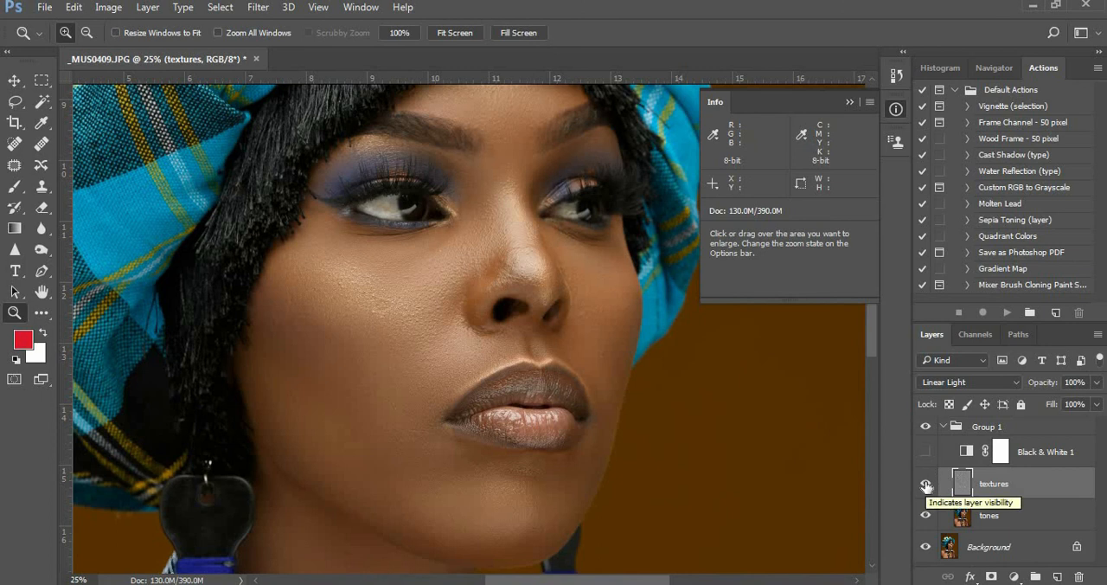
{"action": "left_click", "coordinate": [371, 291]}
{"action": "left_click_drag", "start_coordinate": [456, 315], "coordinate": [456, 344]}
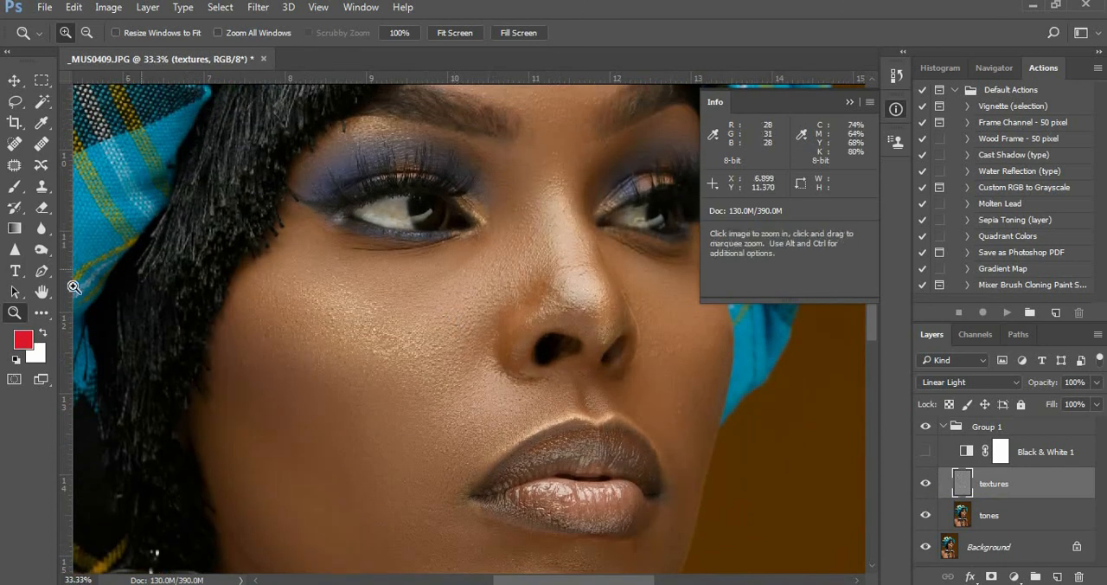
Touch up the leftover spots on the near and far cheeks of the textures layer with the Clone Stamp
{"action": "left_click", "coordinate": [40, 188]}
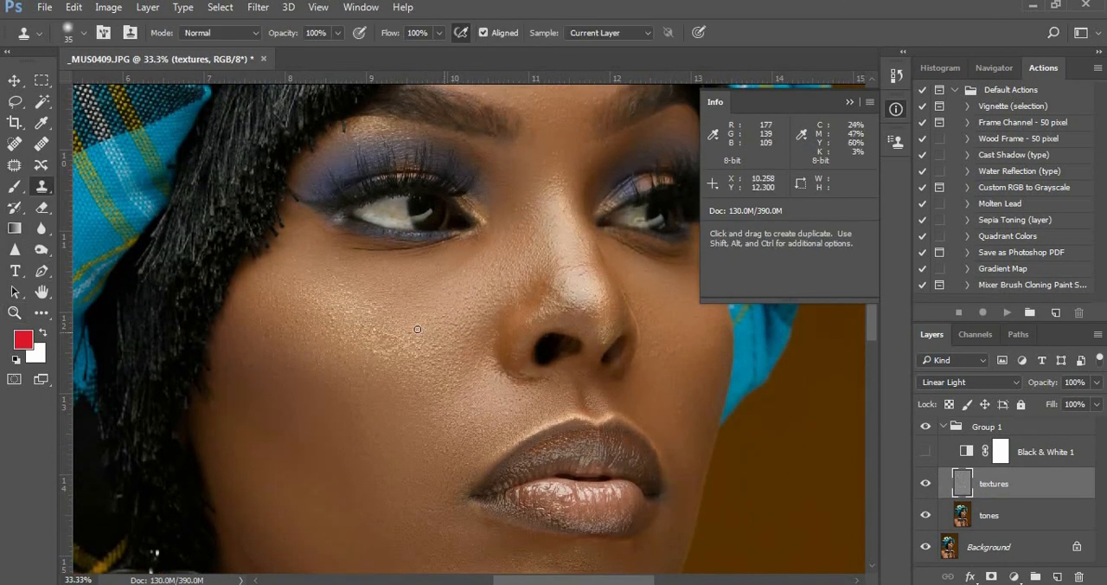
{"action": "left_click", "coordinate": [375, 331], "text": "alt"}
{"action": "key", "text": "alt+space"}
{"action": "left_click", "coordinate": [451, 245]}
{"action": "scroll", "coordinate": [362, 252], "scroll_direction": "right", "scroll_amount": 5}
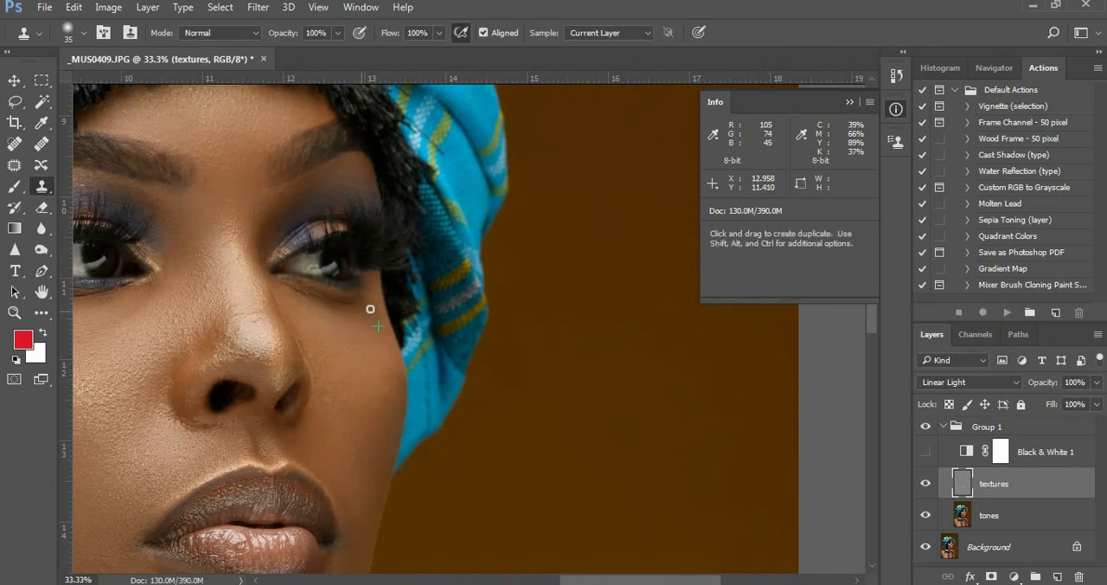
Examine the face from lips to forehead and the skin under the near eye up close for remaining blemishes
{"action": "scroll", "coordinate": [370, 314], "scroll_direction": "left", "scroll_amount": 5}
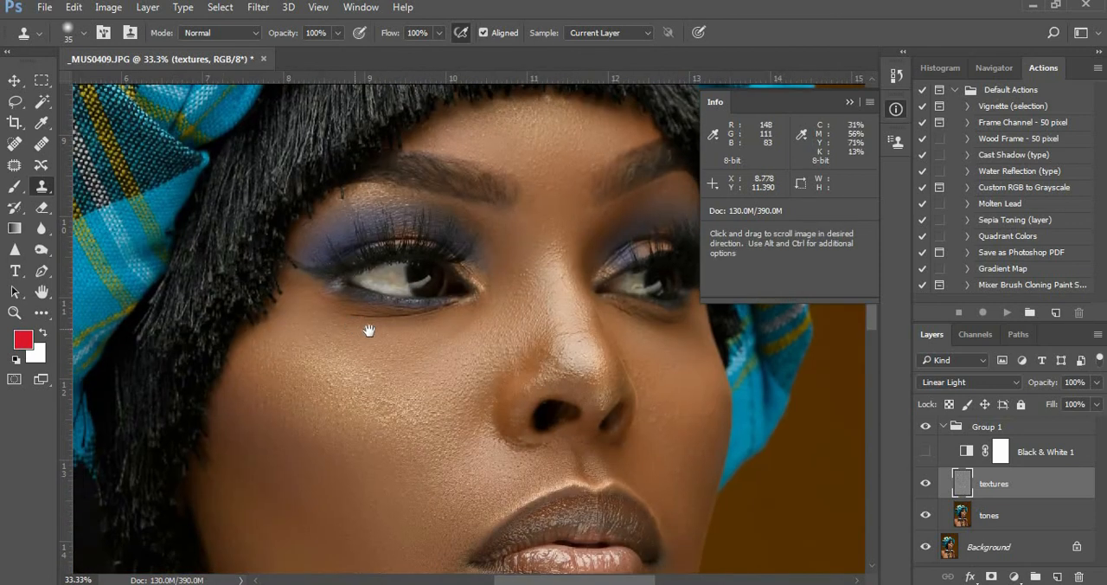
{"action": "scroll", "coordinate": [386, 355], "scroll_direction": "down", "scroll_amount": 5}
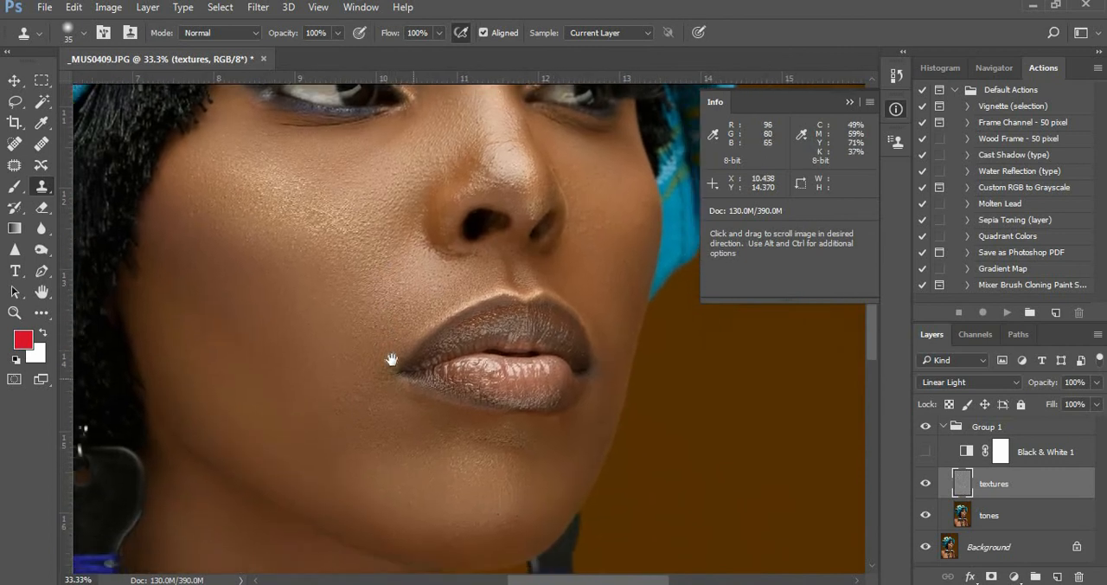
{"action": "scroll", "coordinate": [390, 324], "scroll_direction": "up", "scroll_amount": 5}
{"action": "scroll", "coordinate": [415, 372], "scroll_direction": "left", "scroll_amount": 2}
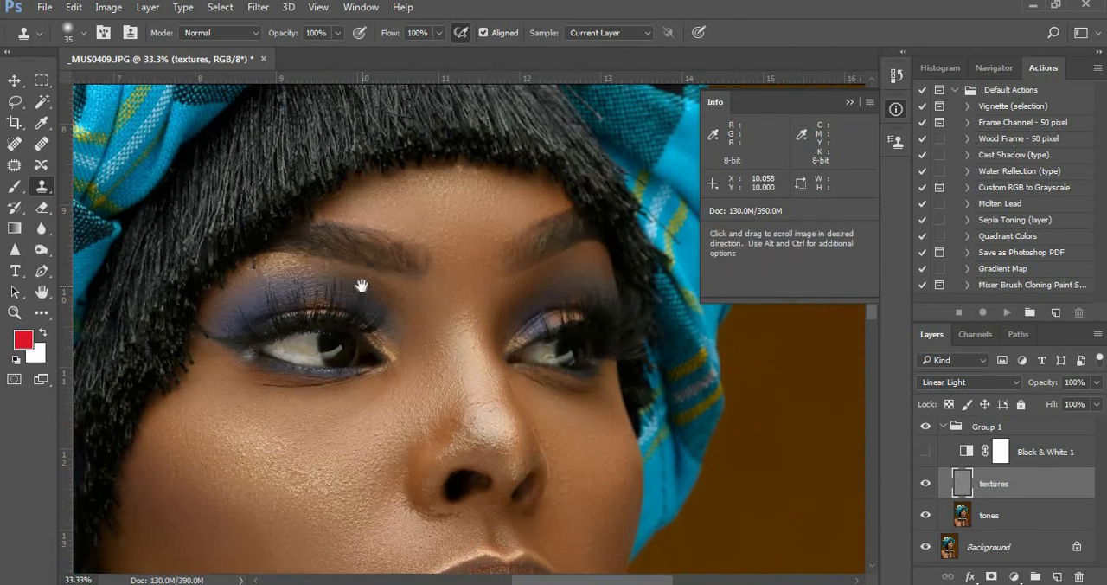
{"action": "scroll", "coordinate": [447, 260], "scroll_direction": "right", "scroll_amount": 5}
{"action": "left_click", "coordinate": [446, 289], "text": "alt"}
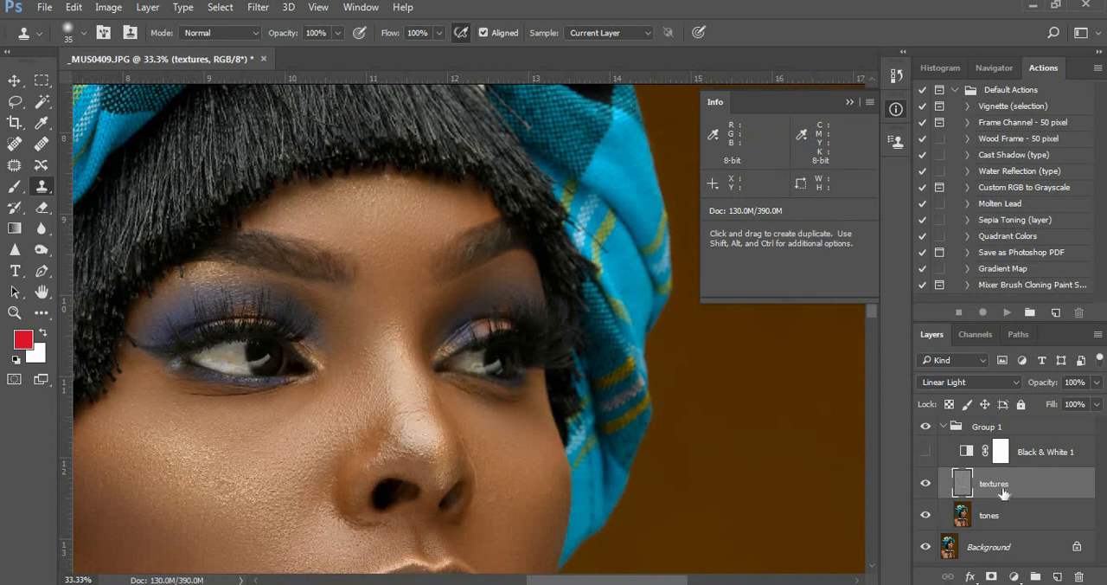
{"action": "key", "text": "z"}
{"action": "left_click", "coordinate": [265, 394]}
{"action": "left_click_drag", "start_coordinate": [340, 402], "coordinate": [465, 423]}
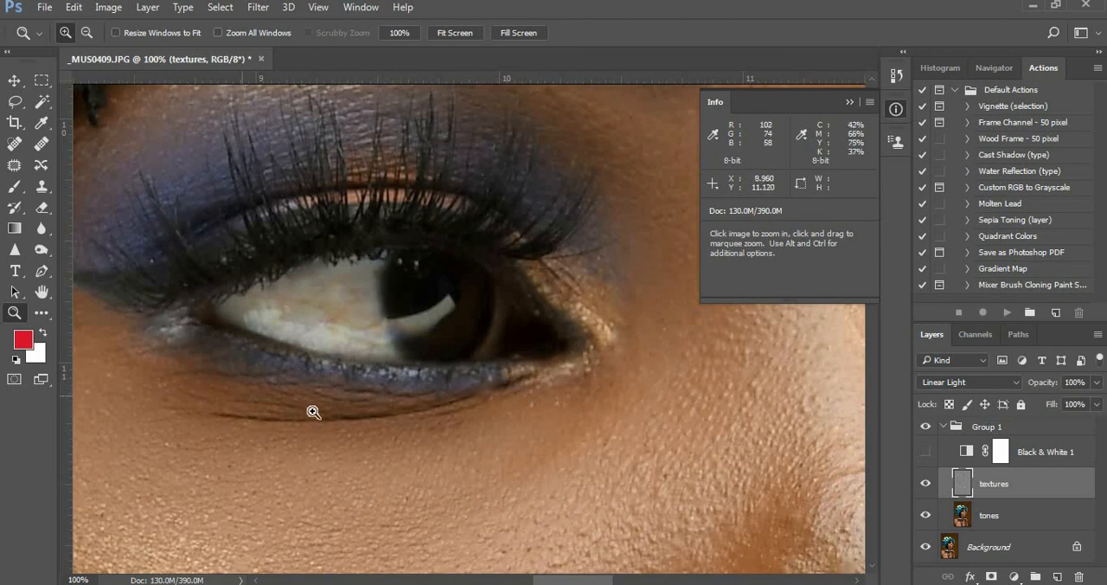
{"action": "left_click", "coordinate": [381, 402], "text": "alt"}
{"action": "key", "text": "alt+space"}
{"action": "left_click", "coordinate": [381, 402], "text": "alt"}
{"action": "left_click", "coordinate": [381, 401], "text": "alt"}
{"action": "key", "text": "alt+space"}
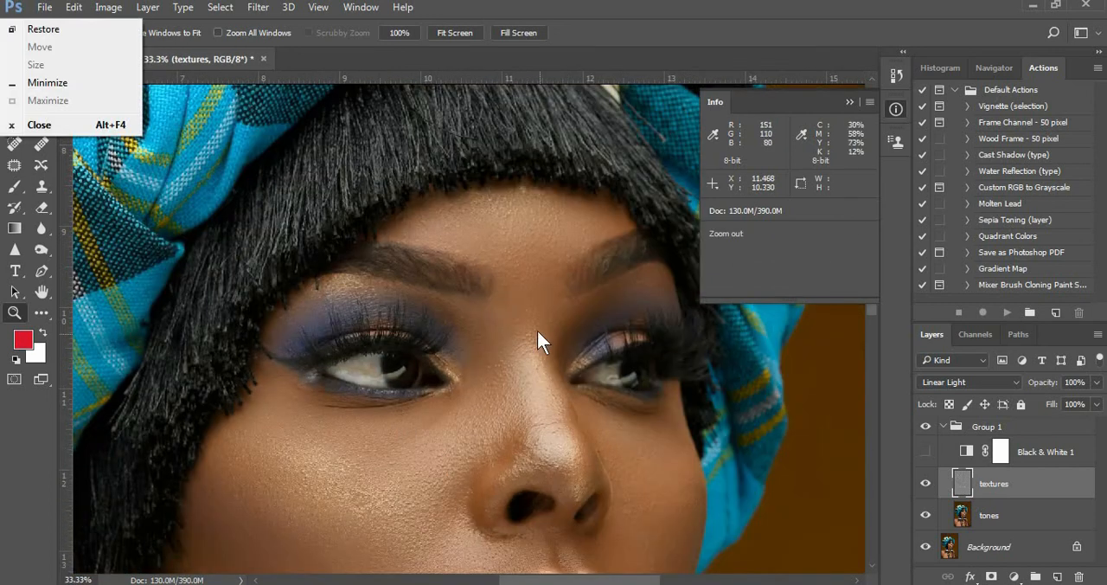
{"action": "key", "text": "Escape"}
Clone out the small bumps across the forehead, from the hairline down to the eyebrows, on the textures layer
{"action": "left_click", "coordinate": [571, 193]}
{"action": "left_click", "coordinate": [546, 200]}
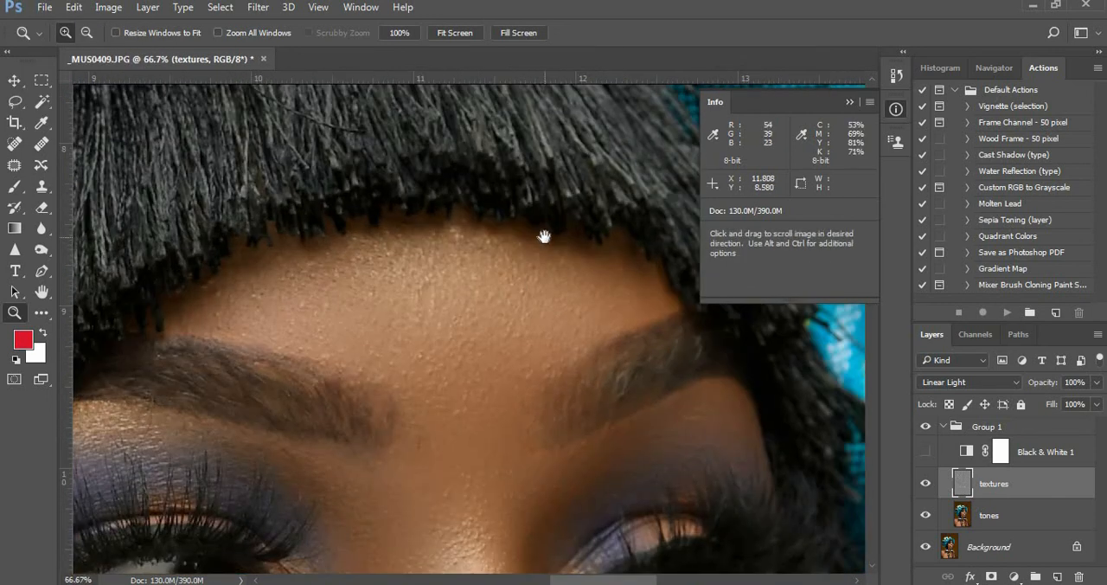
{"action": "left_click", "coordinate": [40, 187]}
{"action": "left_click", "coordinate": [470, 251], "text": "alt"}
{"action": "left_click", "coordinate": [484, 241]}
{"action": "left_click", "coordinate": [476, 242], "text": "alt"}
{"action": "left_click", "coordinate": [465, 220]}
{"action": "left_click", "coordinate": [434, 261], "text": "alt"}
{"action": "left_click", "coordinate": [371, 294]}
{"action": "left_click", "coordinate": [381, 279], "text": "alt"}
{"action": "left_click", "coordinate": [386, 255]}
{"action": "left_click", "coordinate": [271, 287], "text": "alt"}
{"action": "left_click", "coordinate": [251, 292]}
{"action": "left_click", "coordinate": [240, 336]}
{"action": "left_click", "coordinate": [268, 339], "text": "alt"}
{"action": "left_click", "coordinate": [279, 344]}
{"action": "left_click", "coordinate": [316, 334], "text": "alt"}
{"action": "left_click", "coordinate": [421, 342]}
{"action": "left_click", "coordinate": [399, 367], "text": "alt"}
{"action": "left_click", "coordinate": [390, 365]}
{"action": "left_click", "coordinate": [403, 356], "text": "alt"}
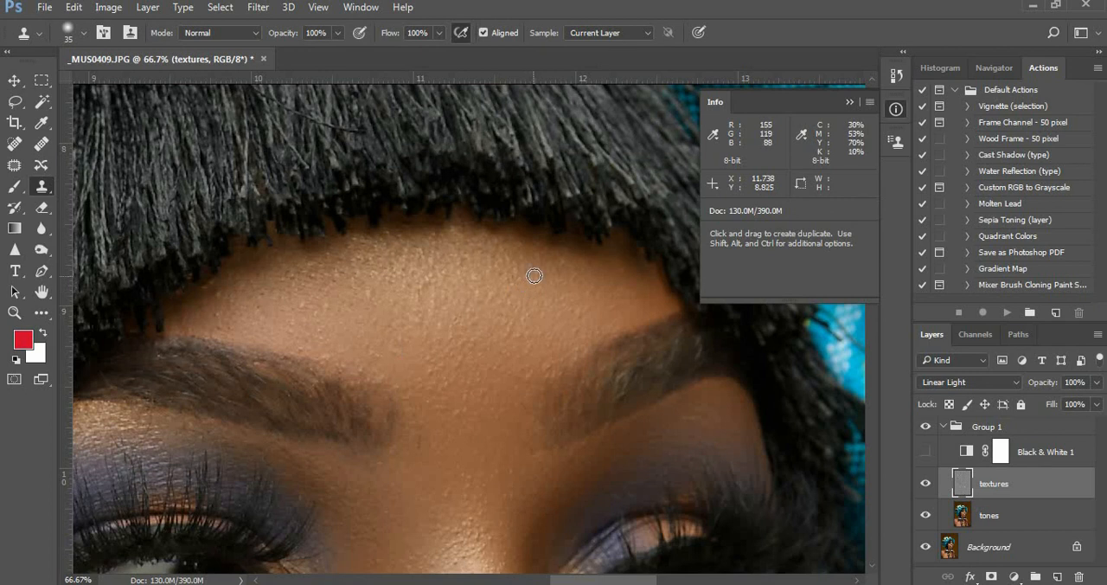
{"action": "left_click", "coordinate": [235, 291], "text": "alt"}
{"action": "left_click", "coordinate": [221, 292]}
{"action": "left_click", "coordinate": [227, 282], "text": "alt"}
{"action": "left_click", "coordinate": [217, 316]}
{"action": "left_click", "coordinate": [234, 303]}
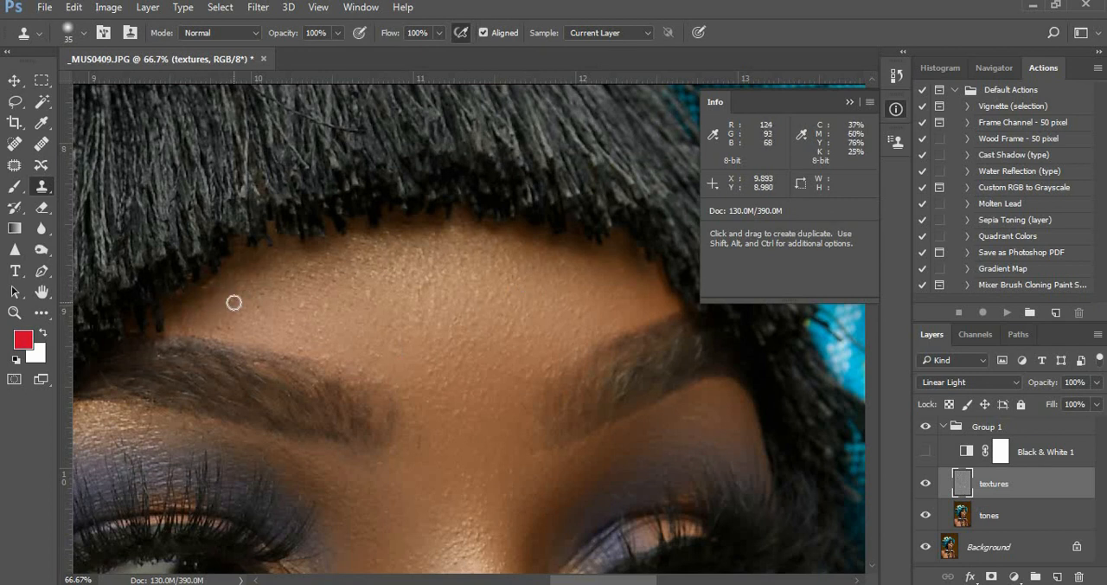
Show the whole portrait and collapse Group 1 in the layer stack
{"action": "left_click", "coordinate": [422, 315], "text": "alt"}
{"action": "left_click", "coordinate": [422, 315], "text": "alt"}
{"action": "left_click", "coordinate": [423, 315], "text": "alt"}
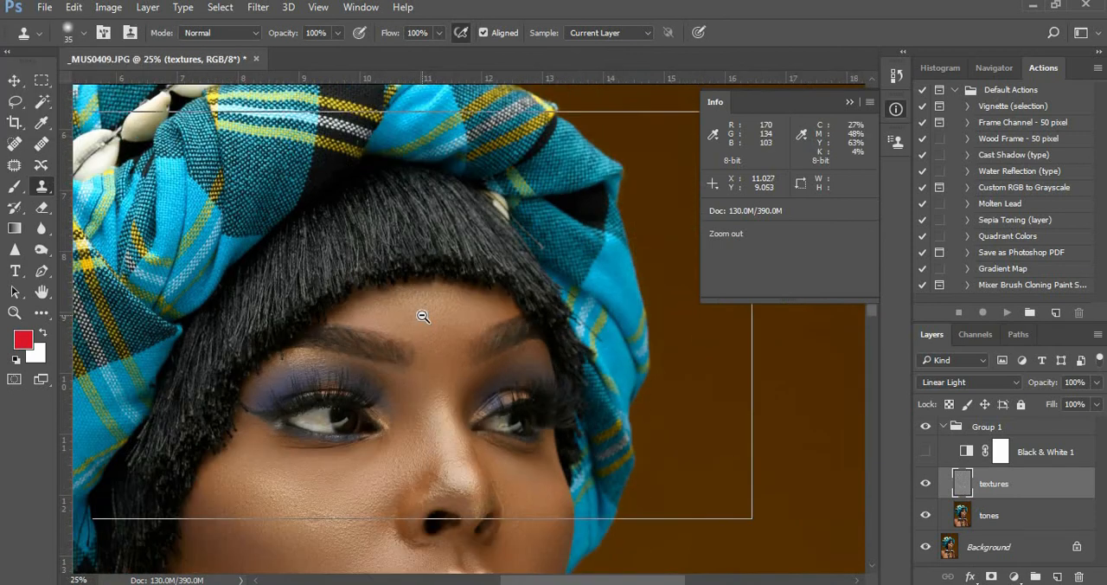
{"action": "left_click", "coordinate": [424, 316], "text": "alt"}
{"action": "left_click", "coordinate": [494, 321], "text": "alt"}
{"action": "left_click", "coordinate": [505, 335], "text": "alt"}
{"action": "key", "text": "Escape"}
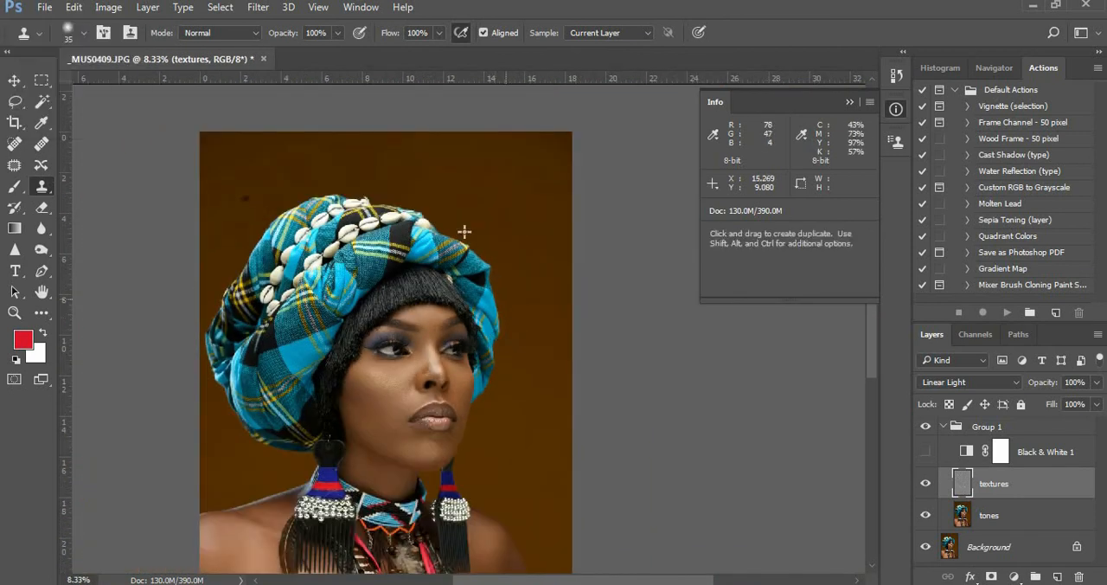
{"action": "left_click", "coordinate": [944, 426]}
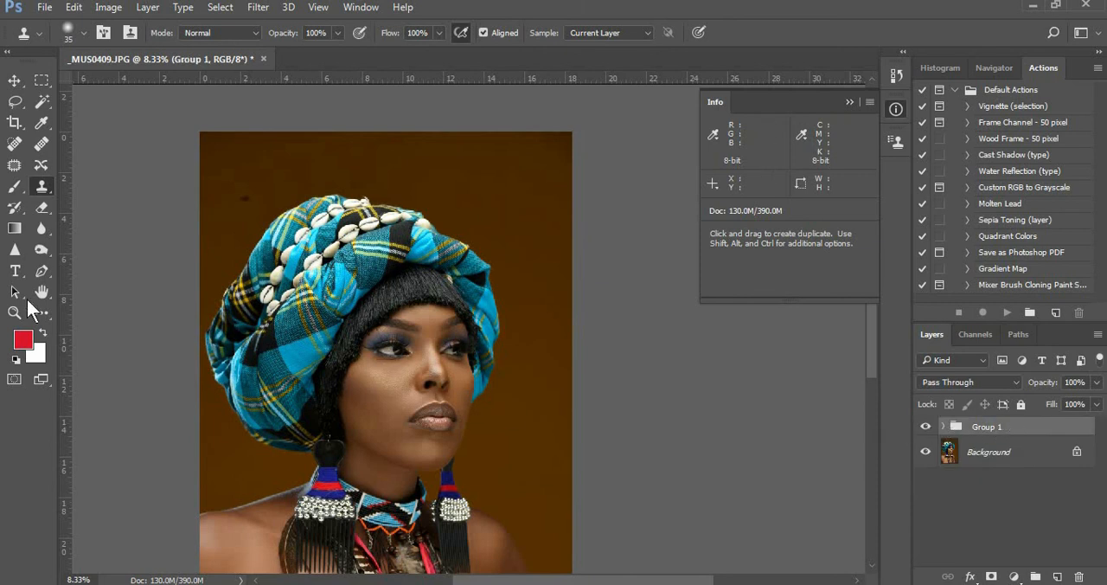
Compare the face before and after retouching by switching Group 1 off and on, leaving it visible
{"action": "left_click", "coordinate": [20, 312]}
{"action": "left_click", "coordinate": [475, 372]}
{"action": "left_click", "coordinate": [475, 372]}
{"action": "left_click", "coordinate": [475, 372]}
{"action": "left_click_drag", "start_coordinate": [383, 349], "coordinate": [468, 353]}
{"action": "left_click", "coordinate": [926, 428]}
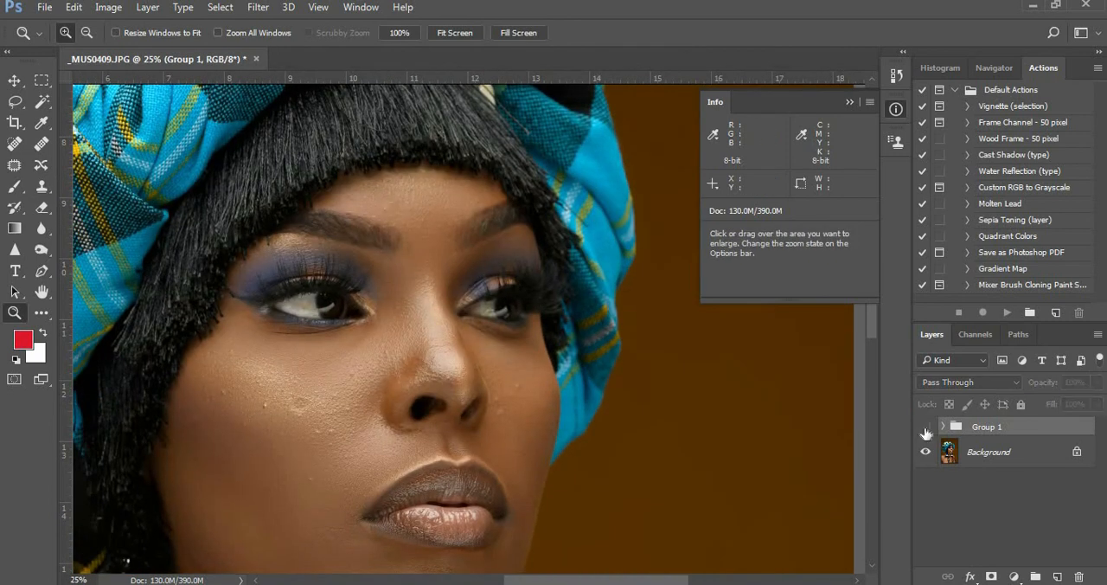
{"action": "left_click", "coordinate": [926, 427]}
{"action": "left_click", "coordinate": [926, 430]}
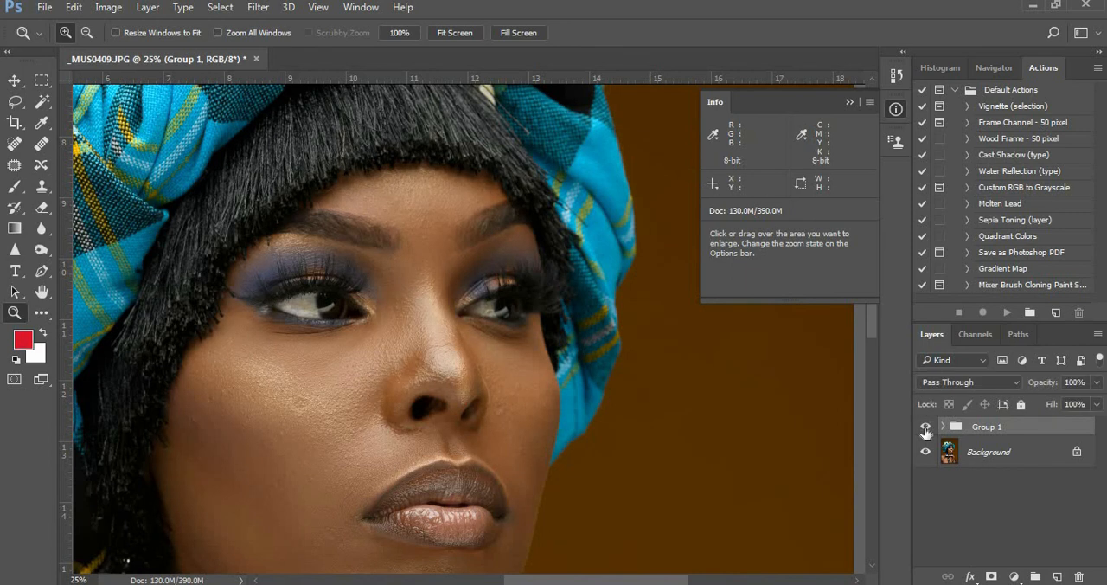
{"action": "left_click", "coordinate": [925, 427]}
{"action": "mouse_move", "coordinate": [465, 391]}
{"action": "left_mouse_down"}
{"action": "mouse_move", "coordinate": [501, 304]}
{"action": "mouse_move", "coordinate": [526, 290]}
{"action": "left_mouse_up"}
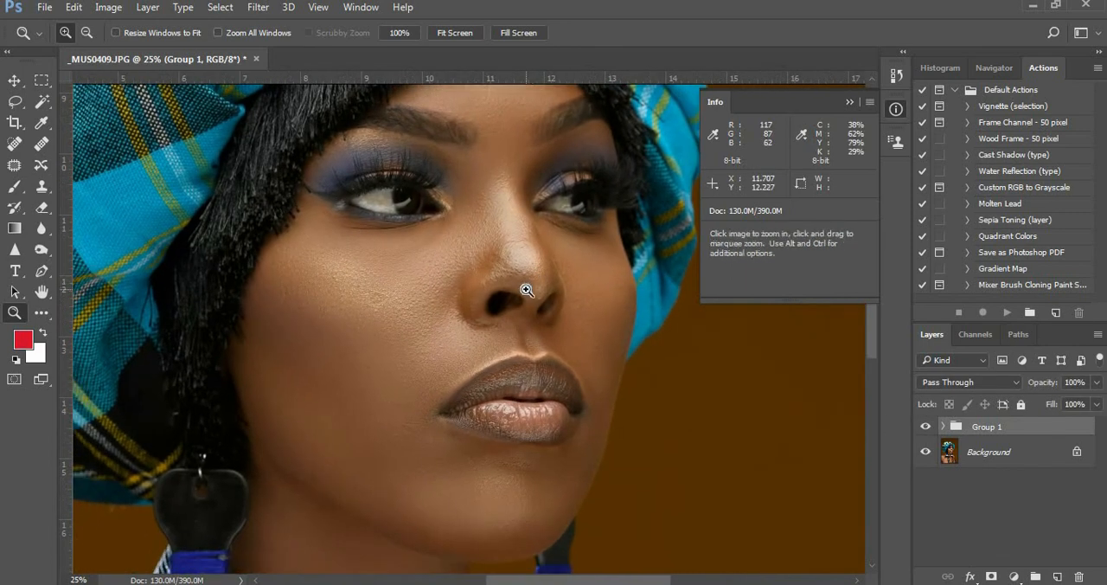